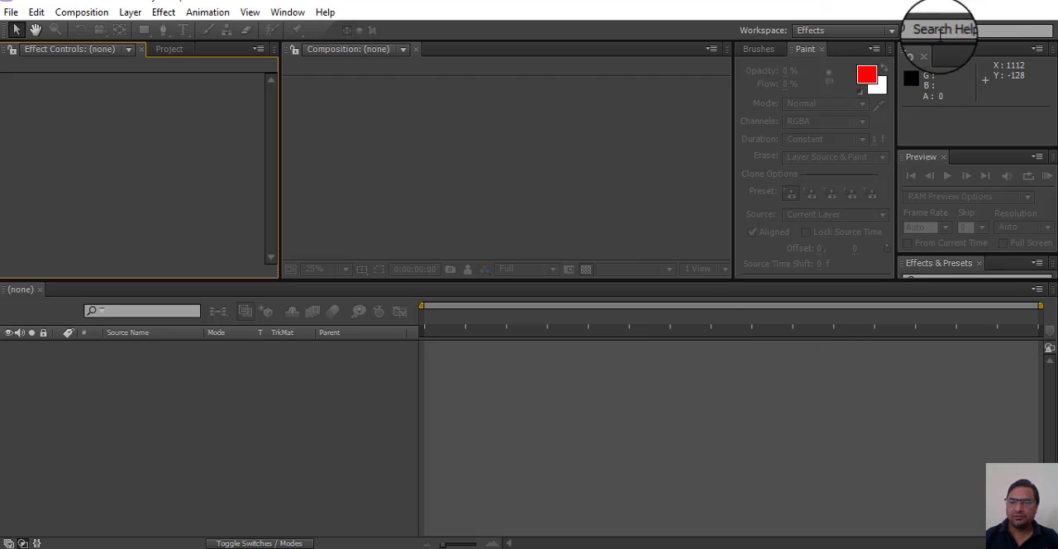
Step: Switch to the desktop and run SaberInstaller_1.0.39_Win.exe as administrator from the SaberInstaller_1.0.39_Win_2018 folder
left_click(967, 3)
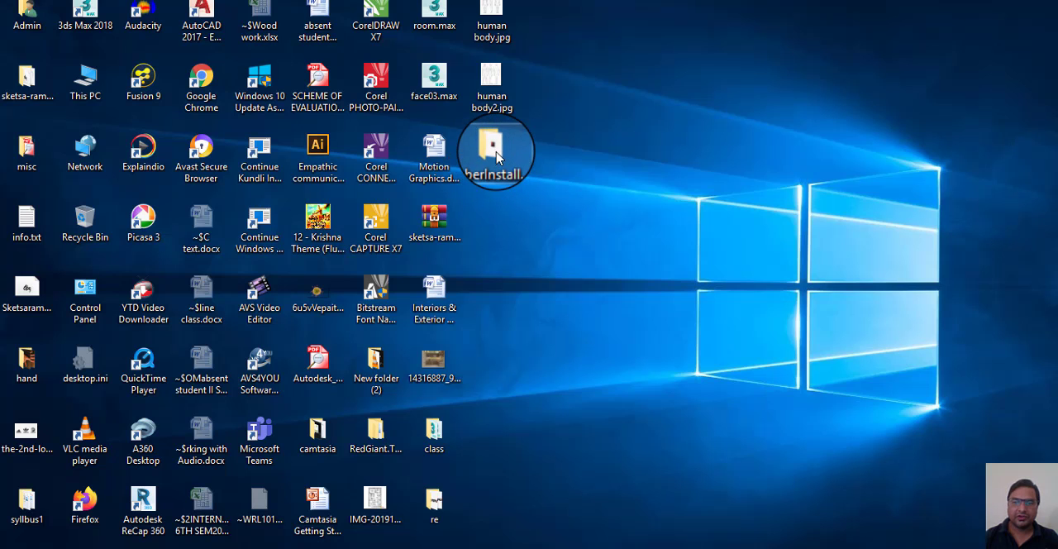
double_click(493, 153)
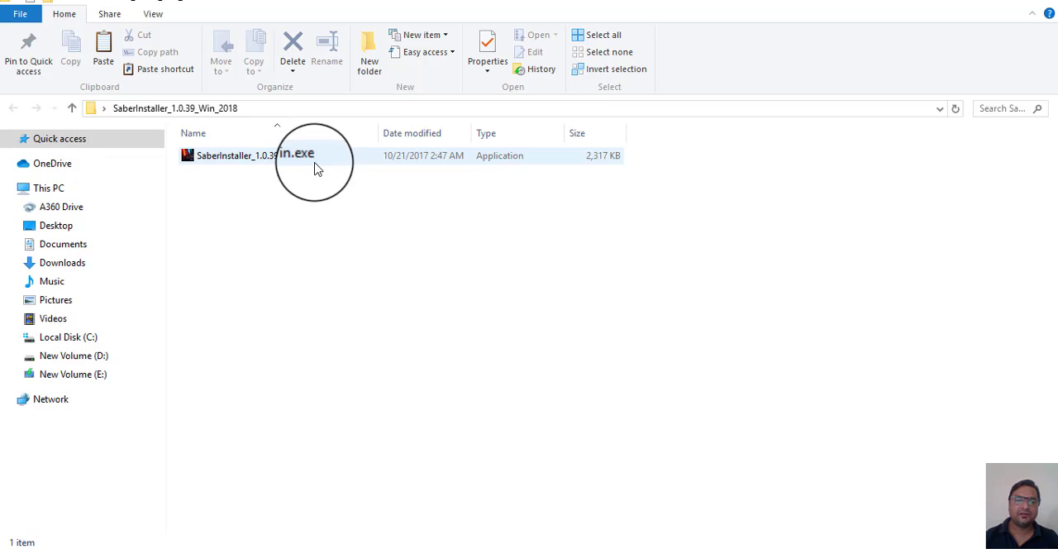
right_click(233, 165)
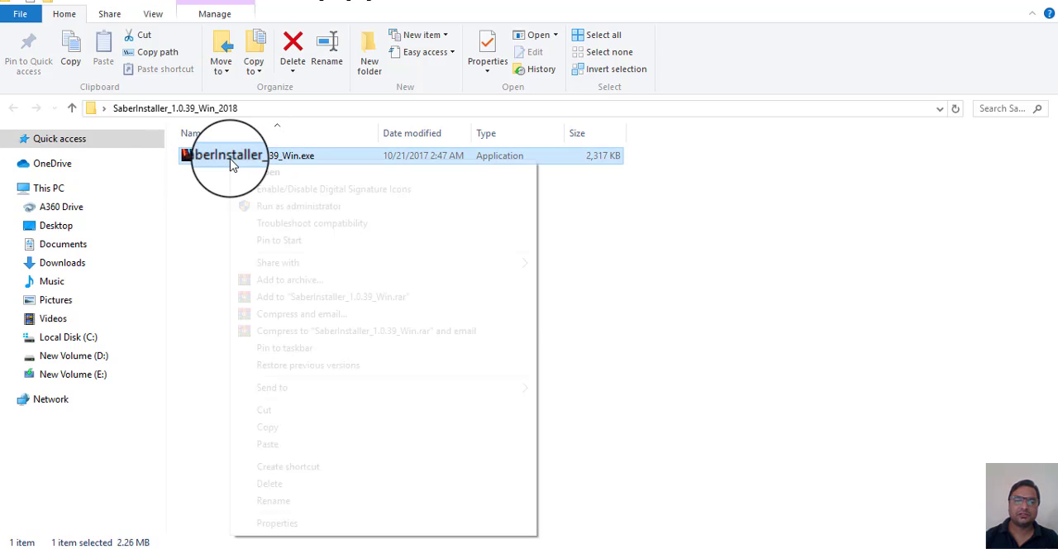
left_click(281, 214)
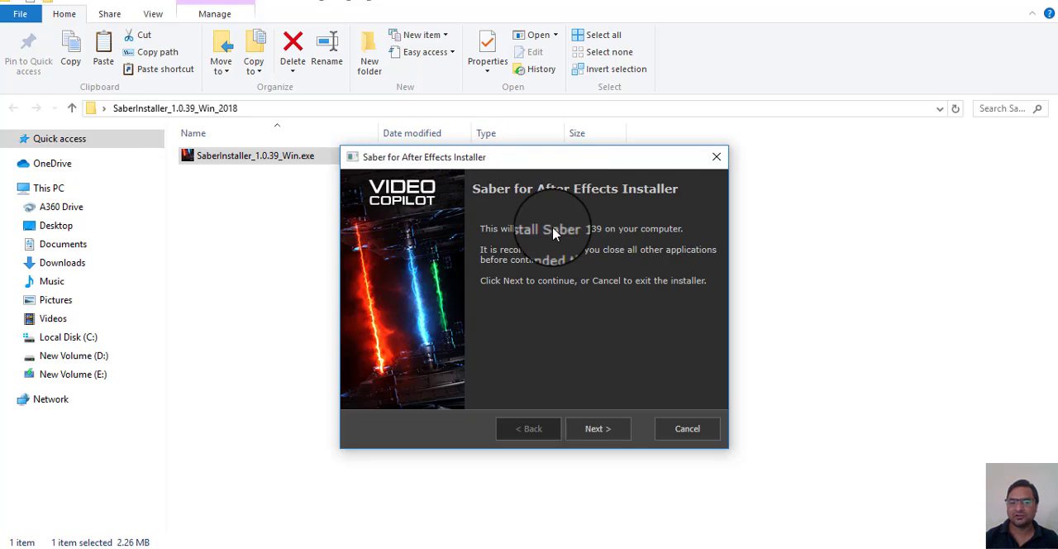
Step: Advance the Saber installer to the After Effects version choice, cancel the installation, close the folder and return to After Effects
left_click(600, 428)
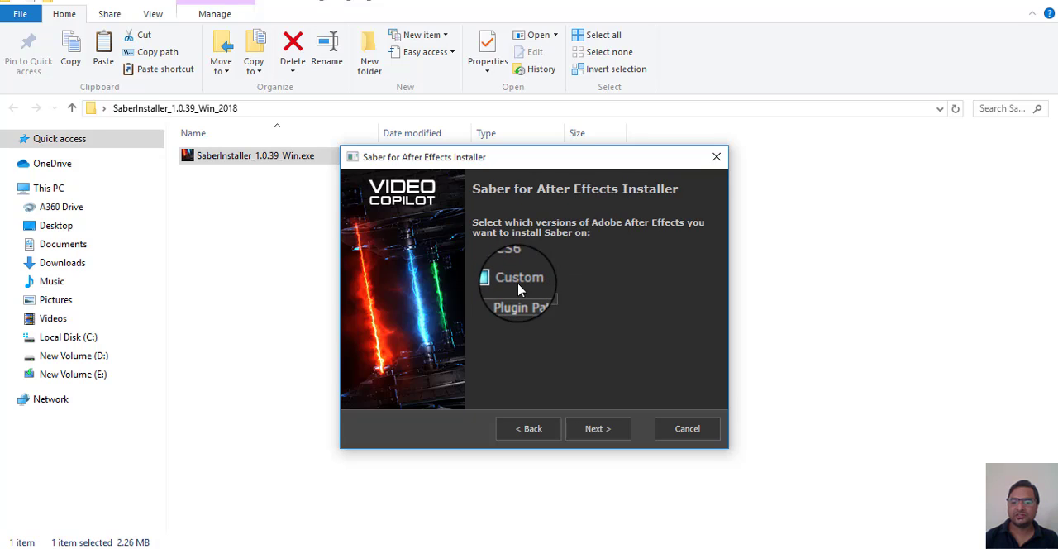
left_click(676, 430)
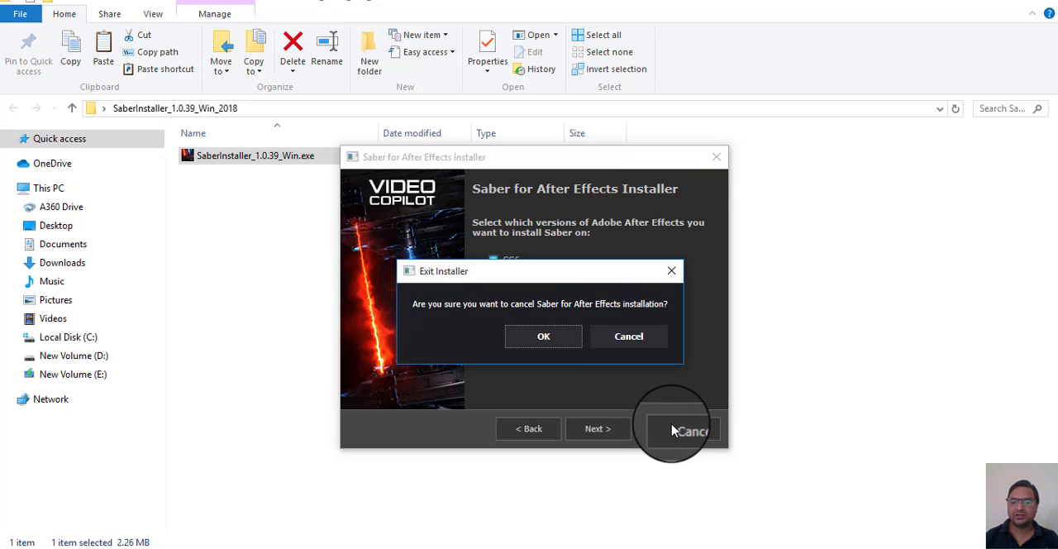
left_click(561, 338)
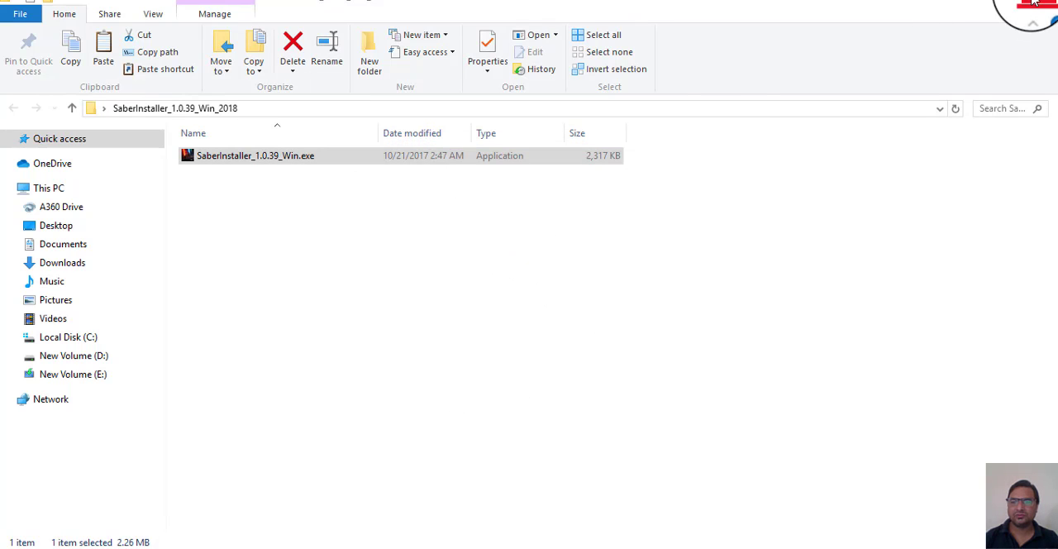
left_click(1035, 3)
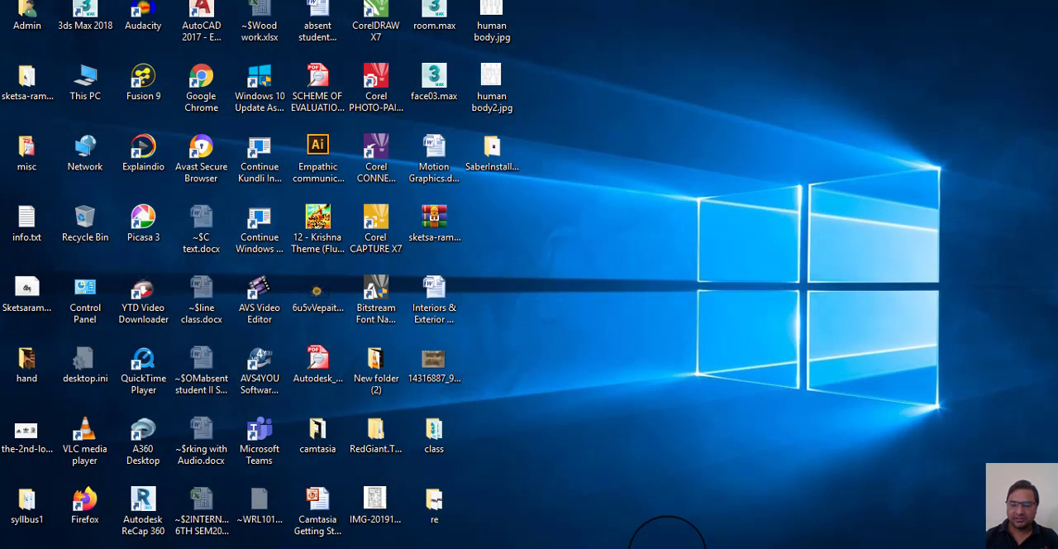
left_click(667, 547)
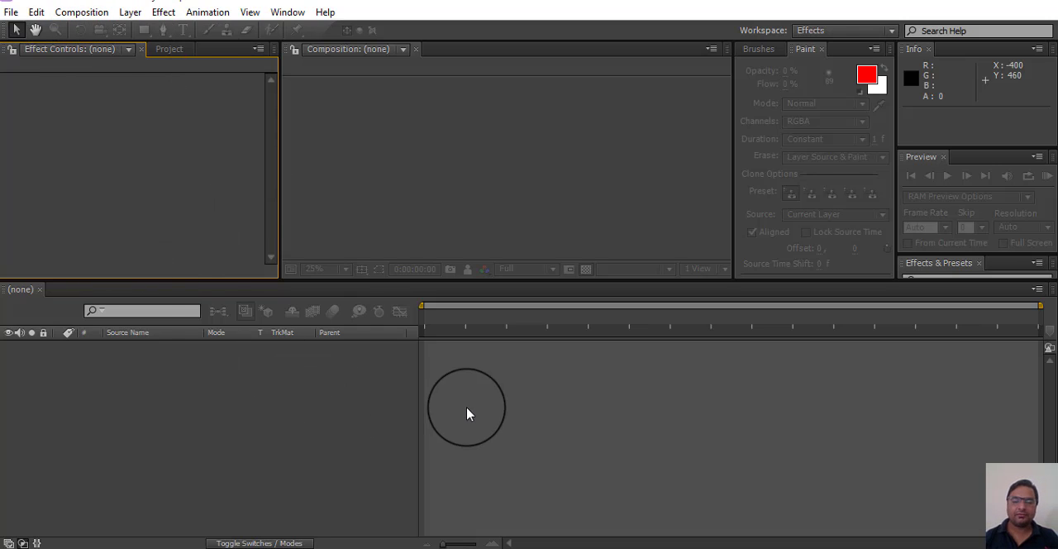
Step: Start a new composition and name it "text e"
left_click(551, 417)
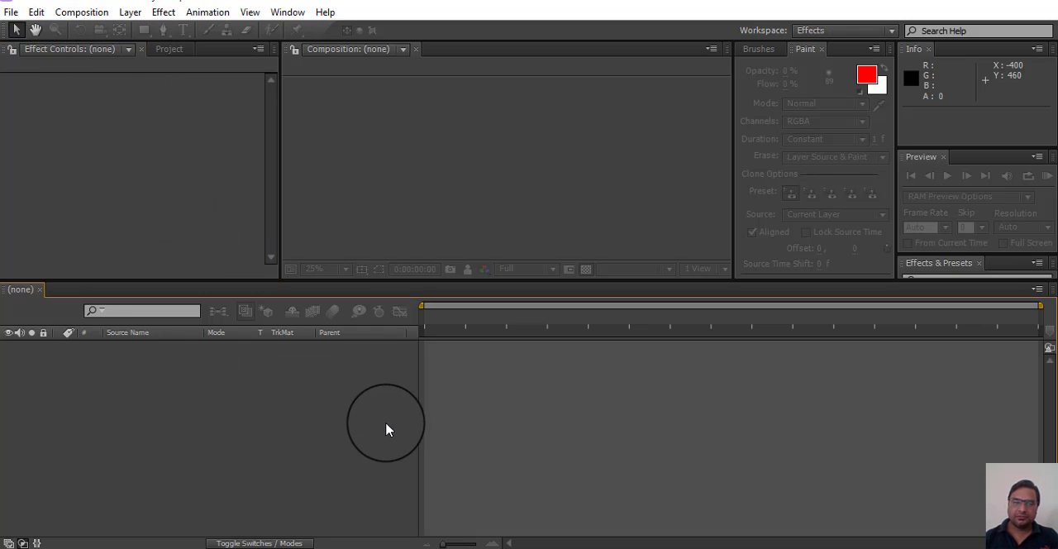
left_click(78, 18)
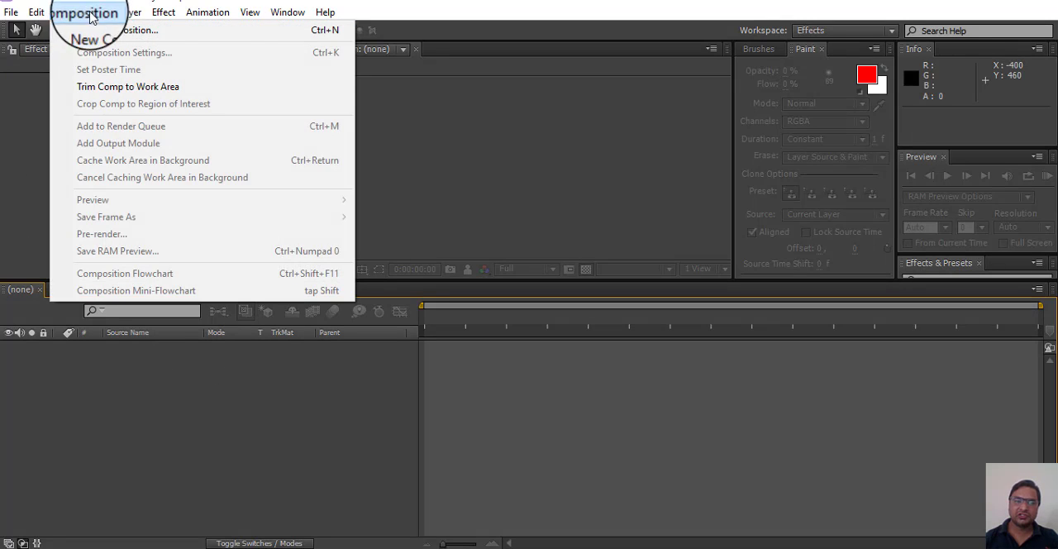
left_click(168, 33)
left_click_drag(505, 86, 546, 77)
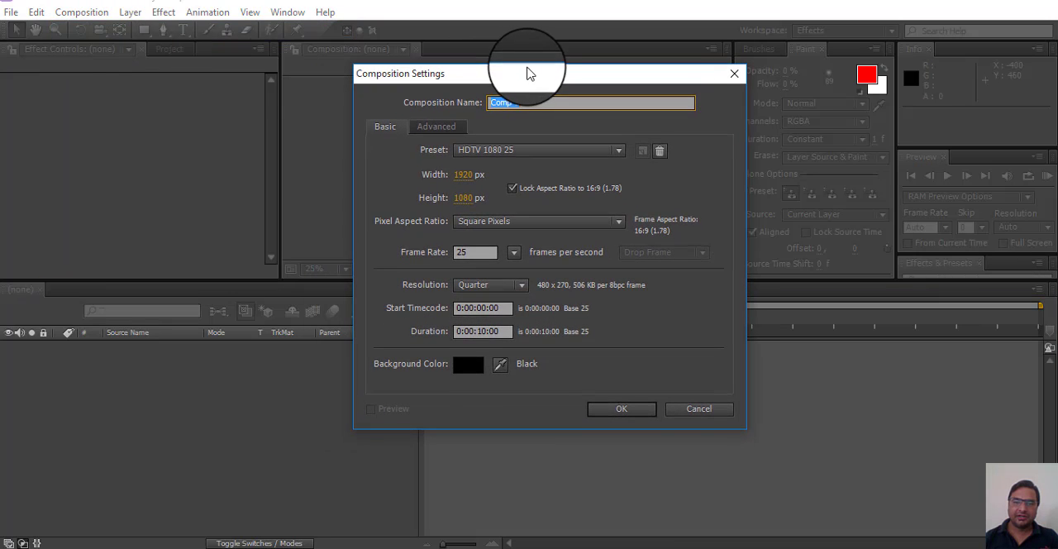
left_click(519, 102)
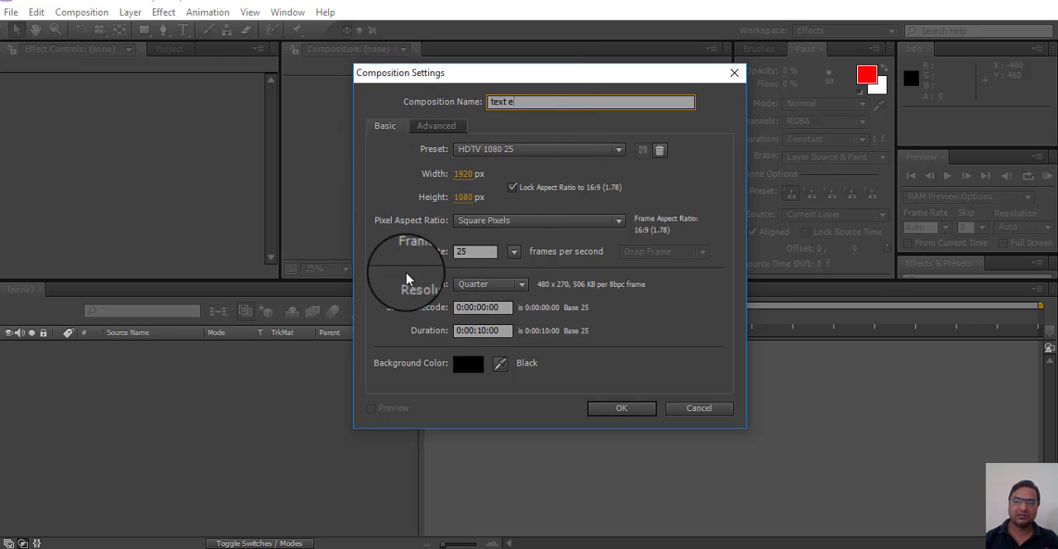
left_click_drag(552, 77, 518, 89)
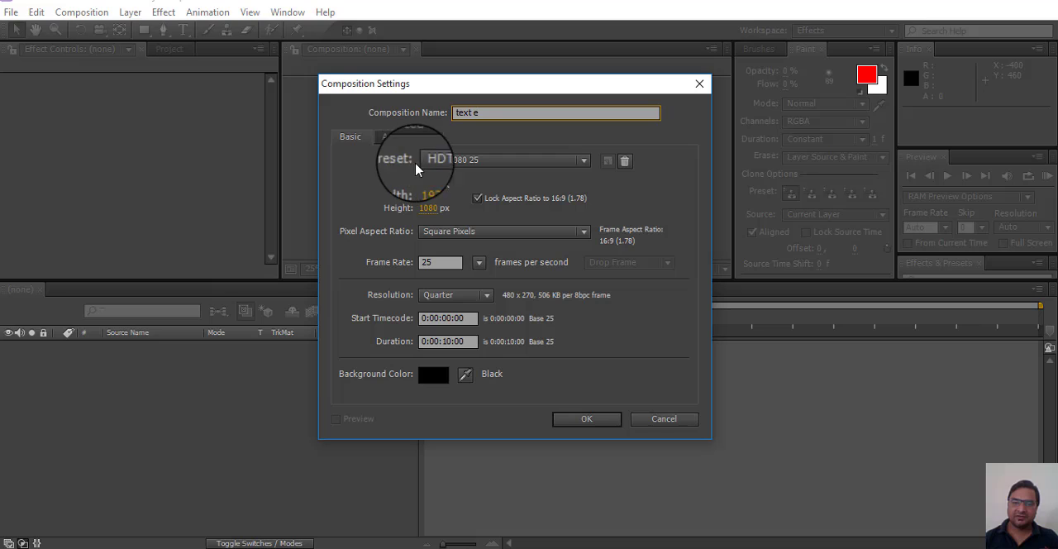
Step: Create the composition with the HDTV 1080 25 preset, a duration of 0:00:05:00 and a black background
left_click(580, 162)
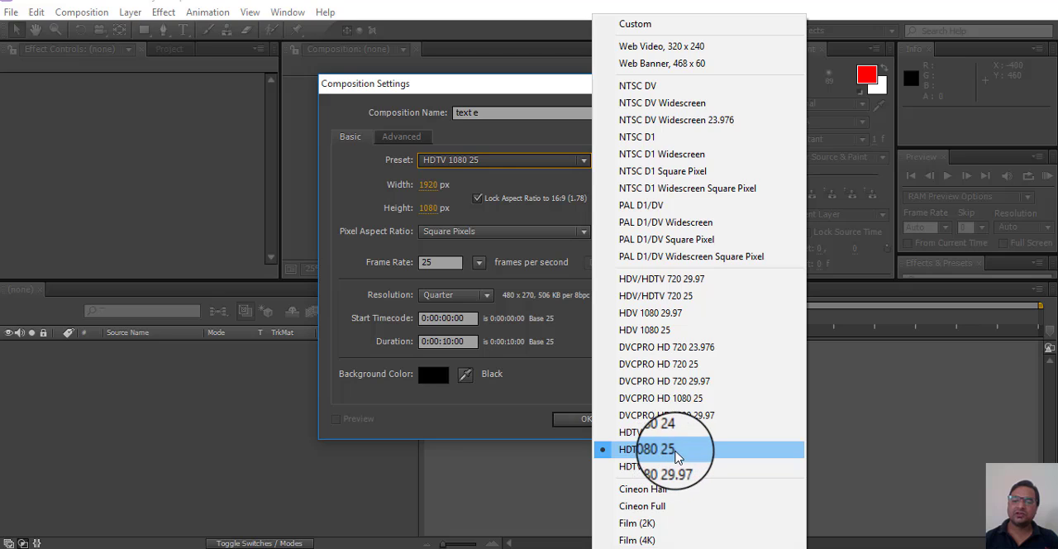
left_click(682, 453)
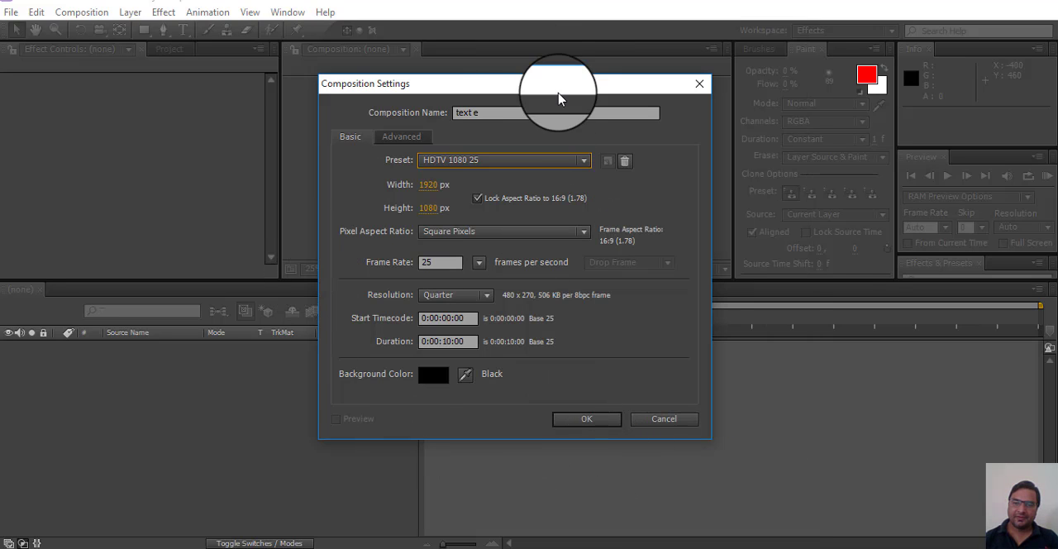
left_click_drag(451, 342, 441, 343)
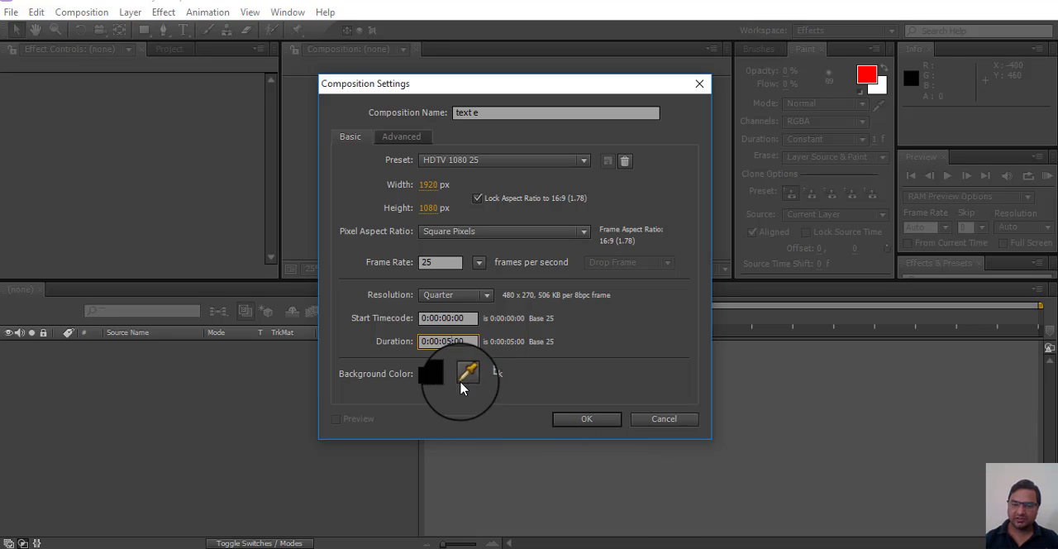
left_click(432, 376)
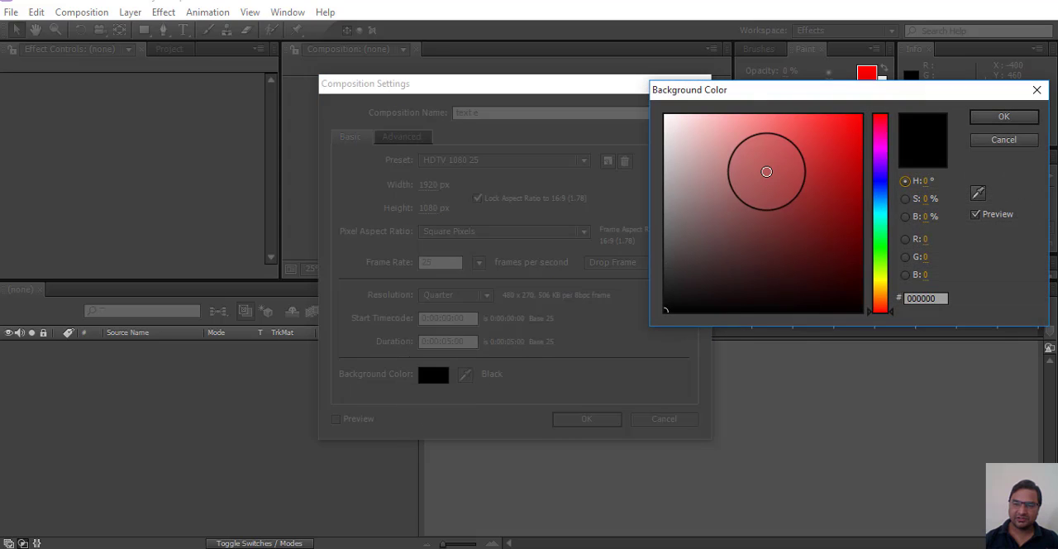
left_click(1003, 117)
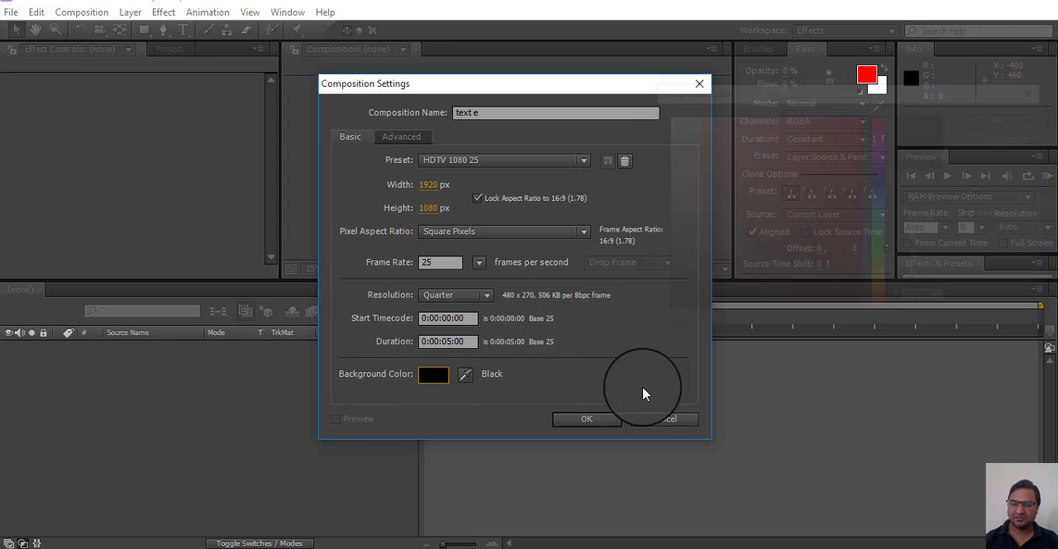
left_click(583, 422)
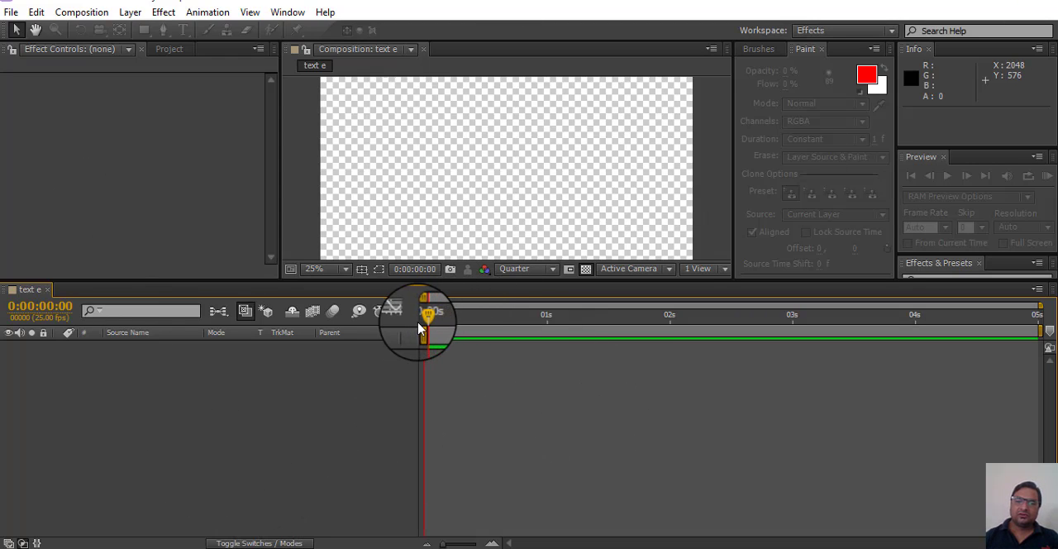
Step: Add a black 1920 x 1080 px solid layer to the composition and deselect it
left_click_drag(424, 314, 356, 322)
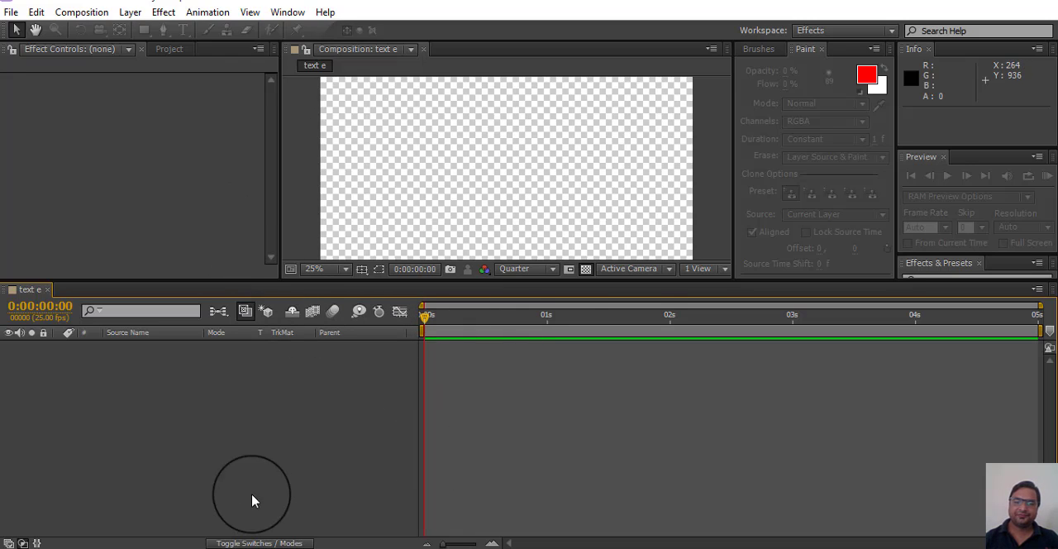
right_click(150, 418)
mouse_move(238, 252)
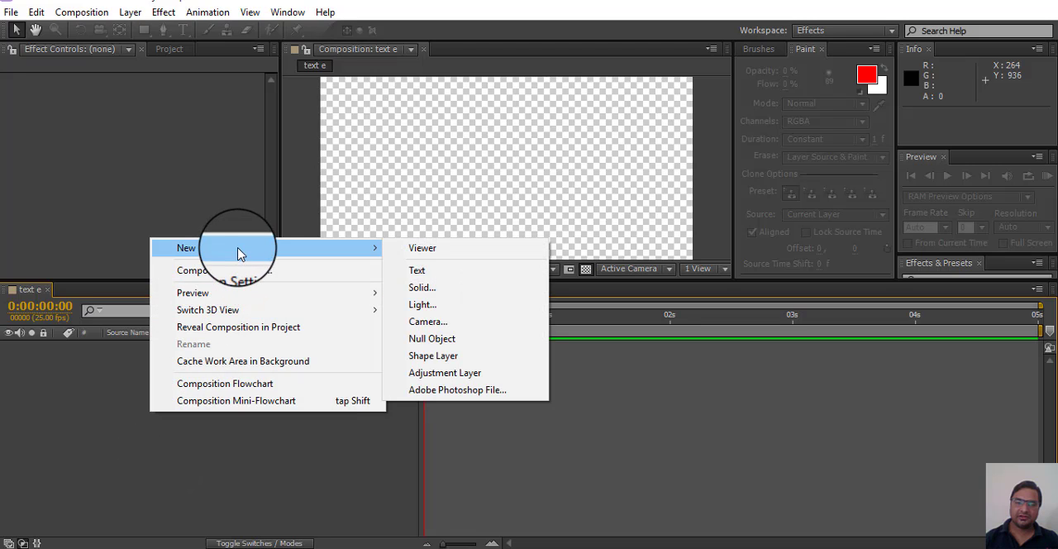
left_click(463, 289)
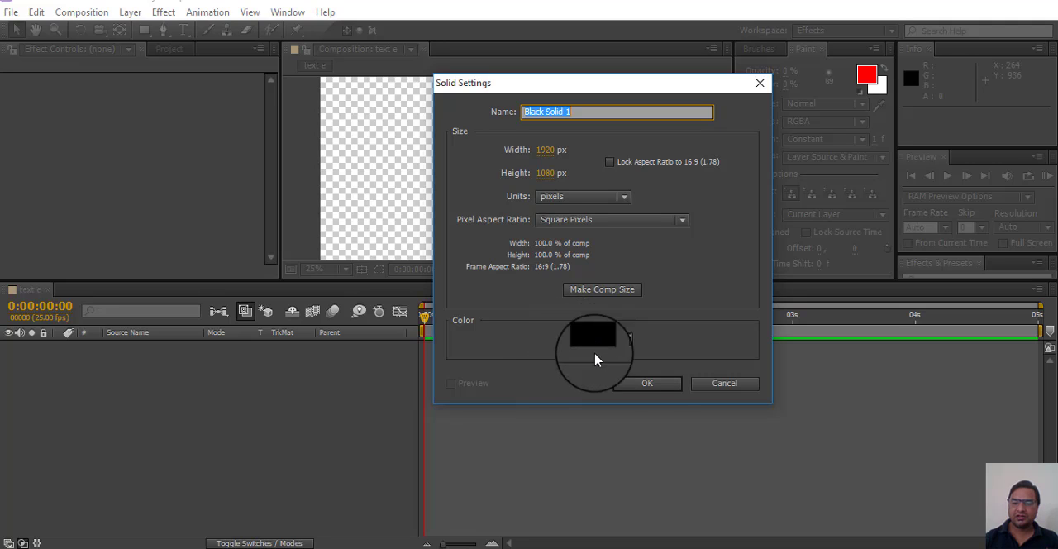
left_click(644, 383)
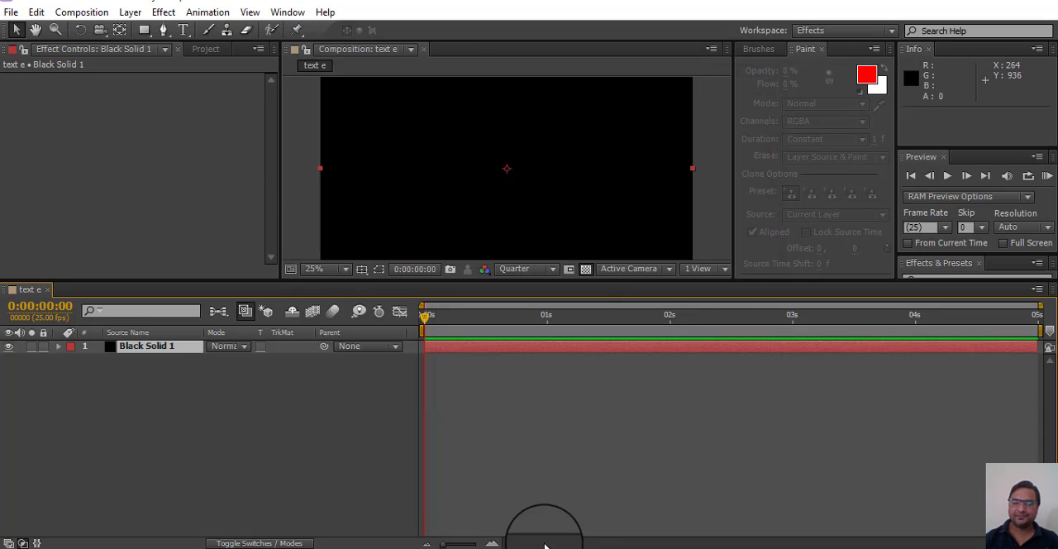
left_click(294, 410)
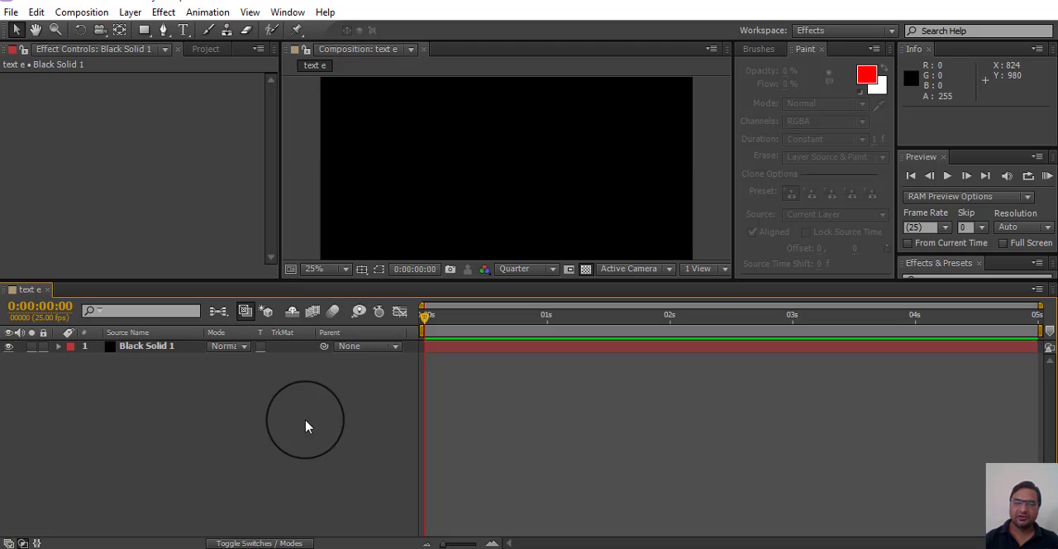
Step: Add a text layer reading "v image" and move it to about the middle of the frame
left_click(183, 30)
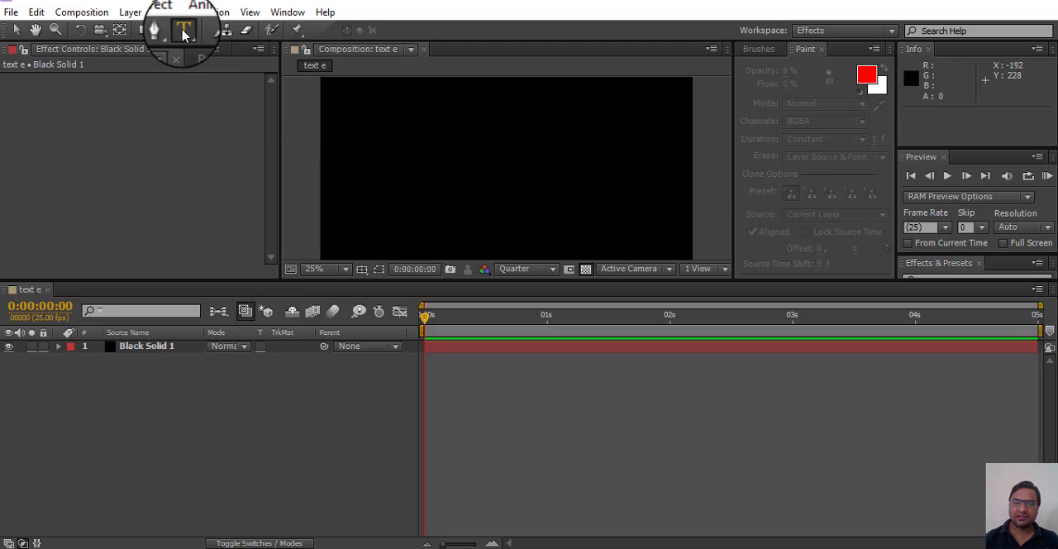
left_click(378, 165)
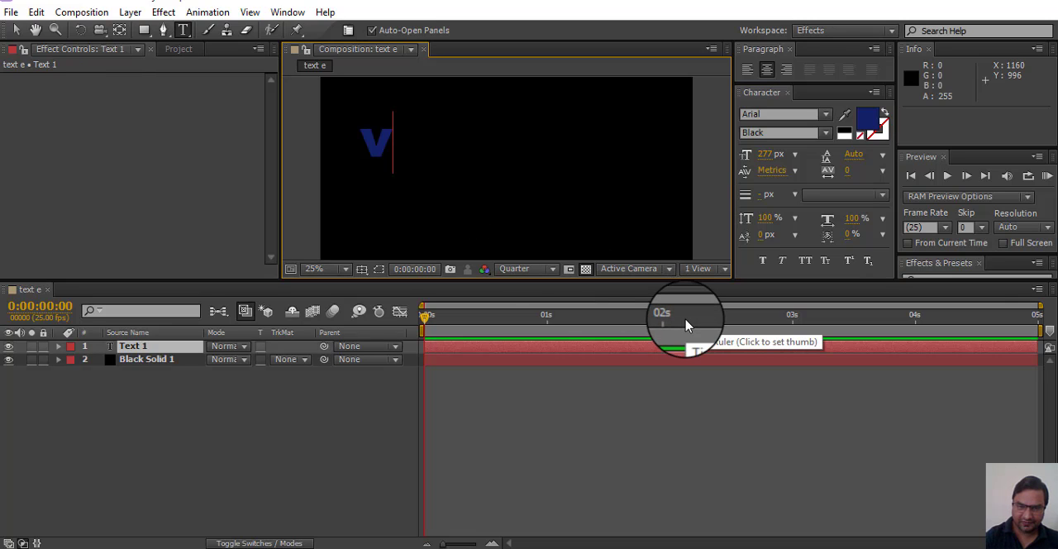
type("v i")
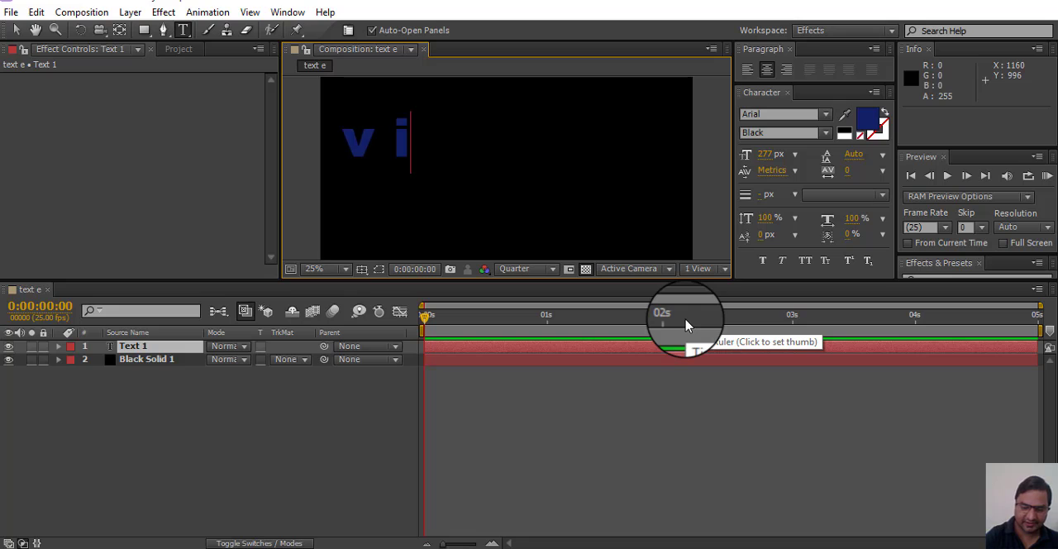
type("m ")
type("ge")
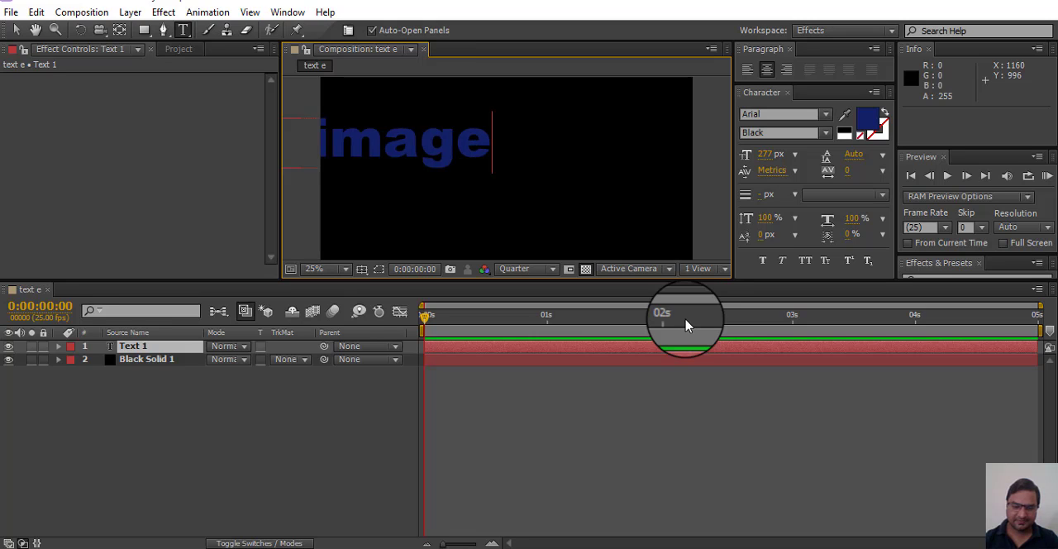
left_click(15, 30)
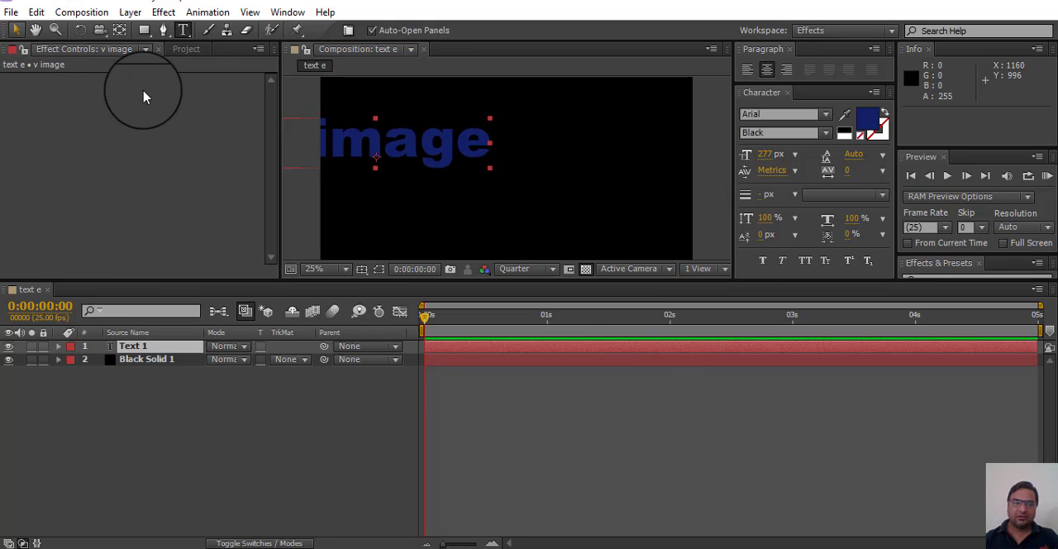
left_click_drag(334, 148, 451, 180)
Step: Replace the lowercase "v" with a capital so the text reads "V image", and finish editing the text
double_click(426, 179)
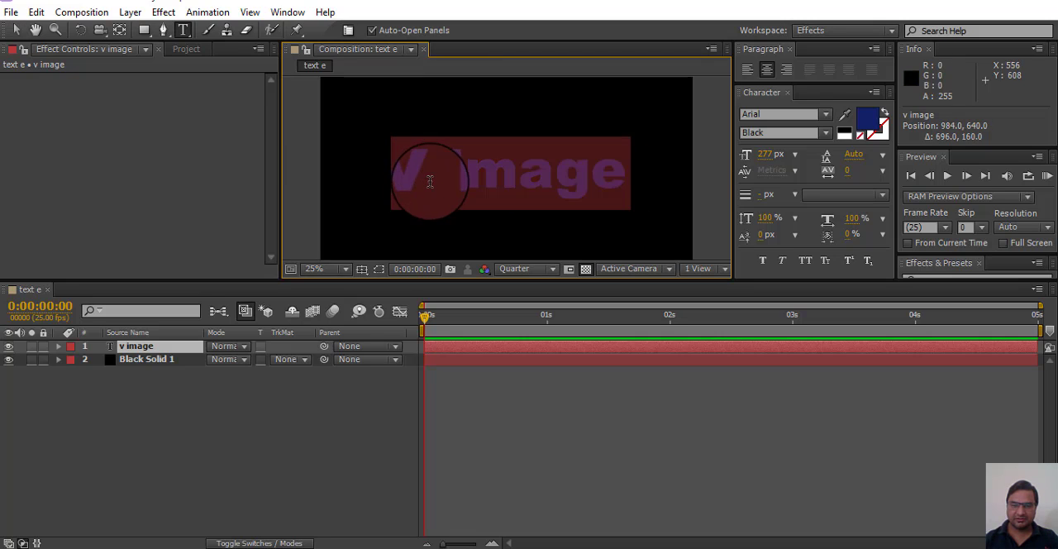
left_click(431, 177)
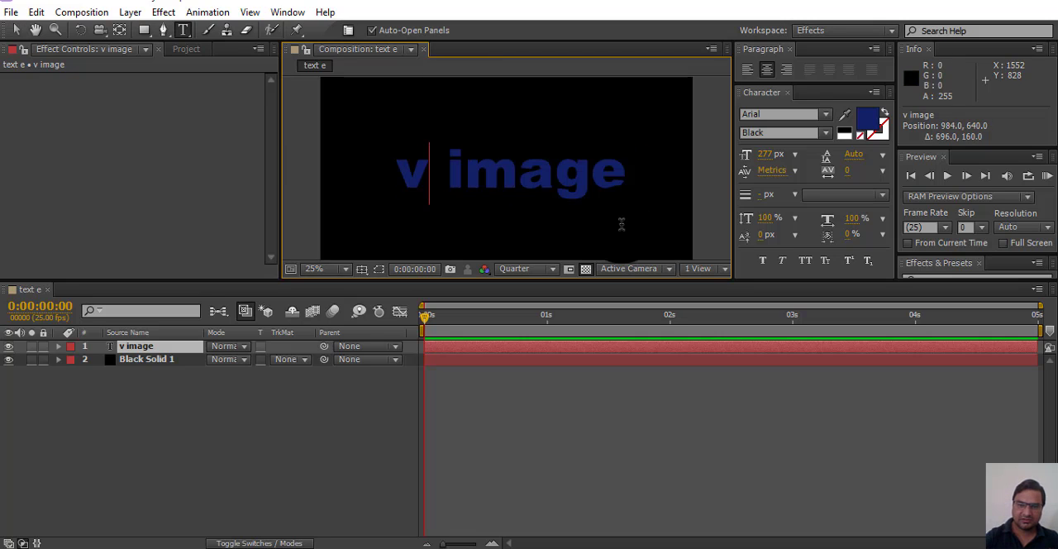
key("BackSpace")
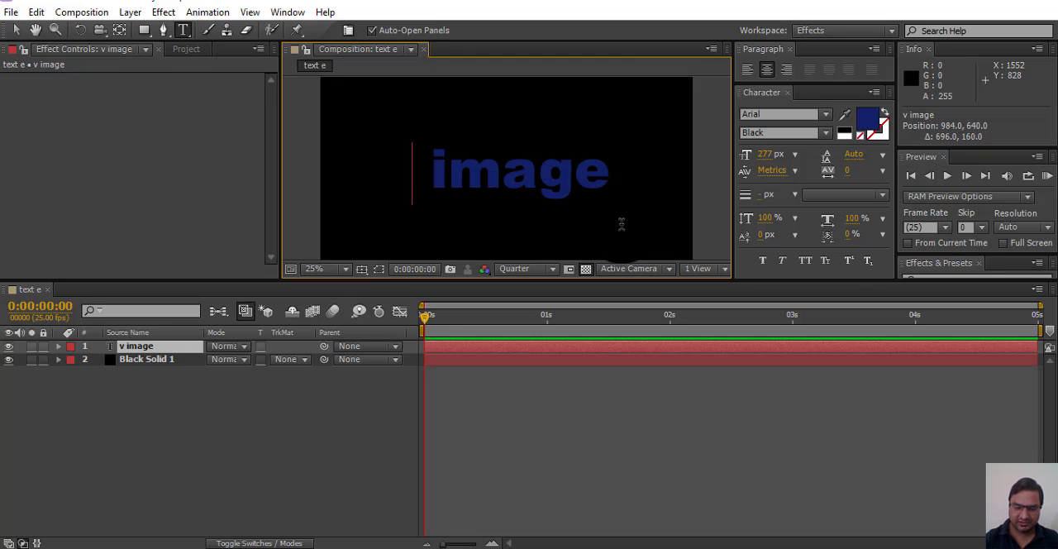
type("V")
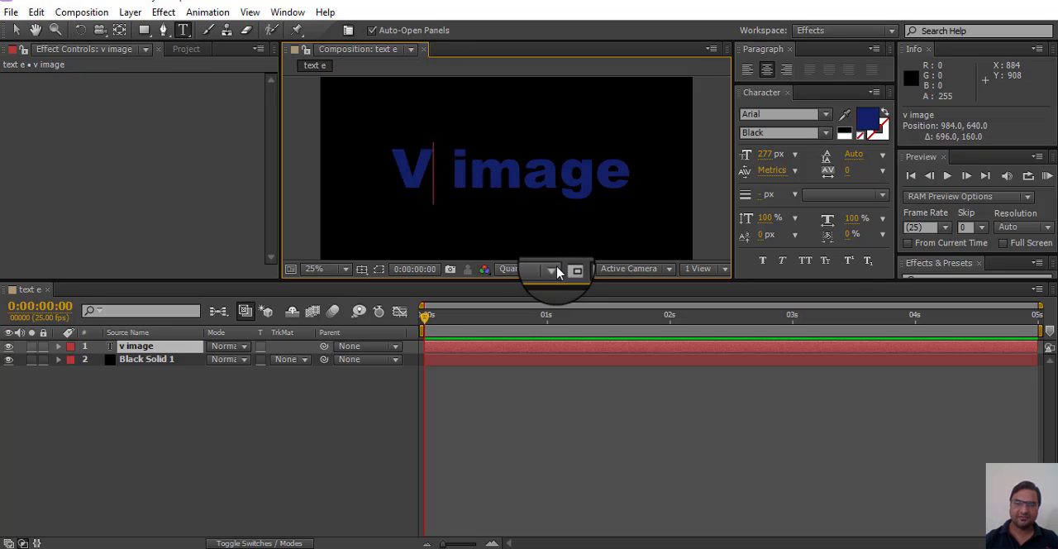
left_click(137, 381)
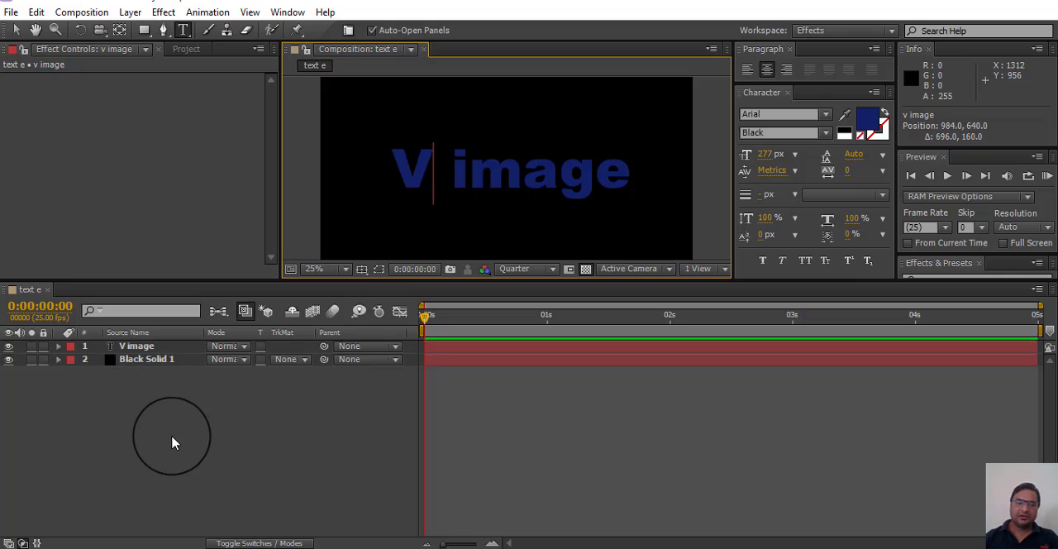
Step: Finish editing the text, select the Black Solid 1 layer and dock Effects & Presets in the same group as Info
left_click(170, 361)
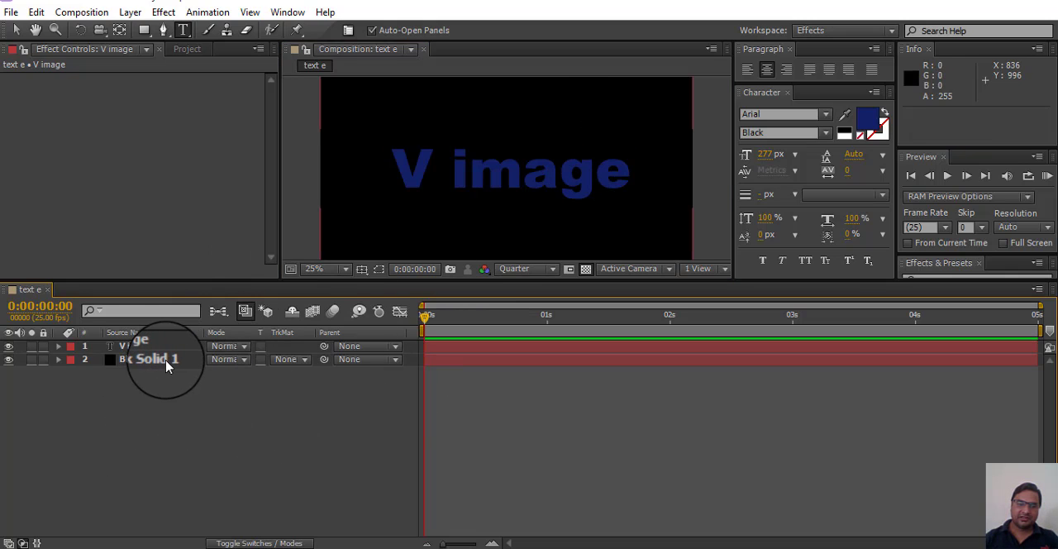
left_click(166, 366)
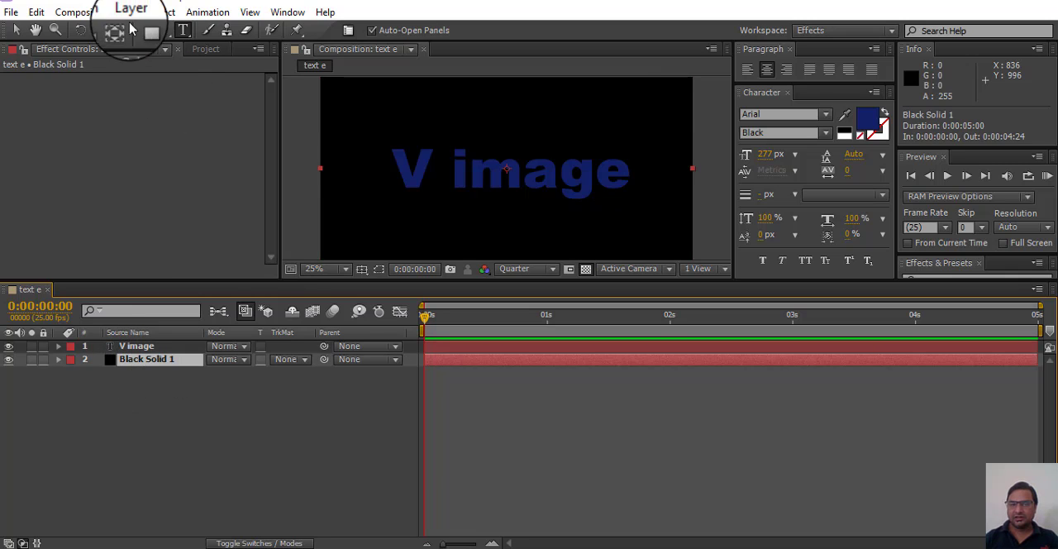
left_click(161, 13)
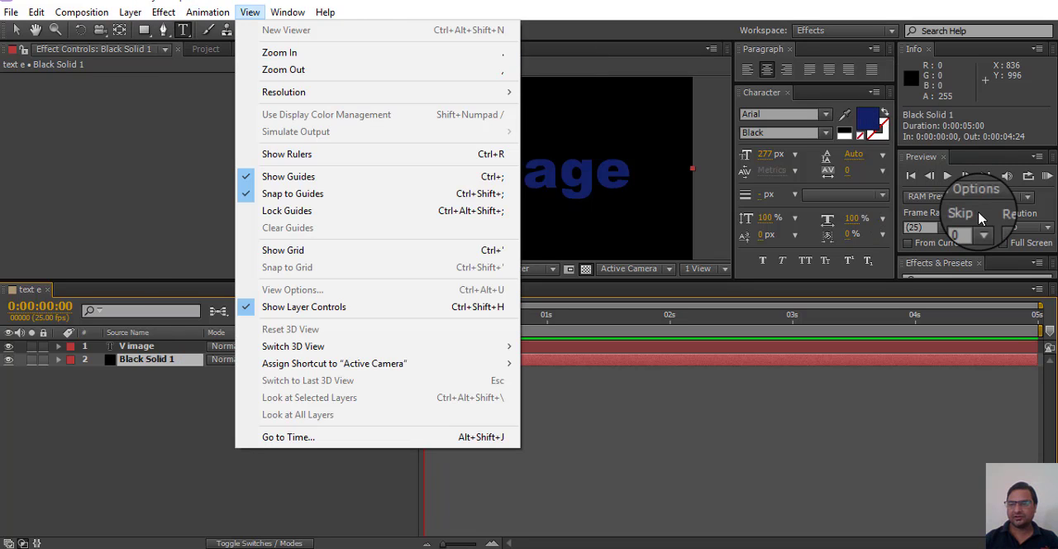
left_click(936, 265)
left_click_drag(936, 264, 933, 97)
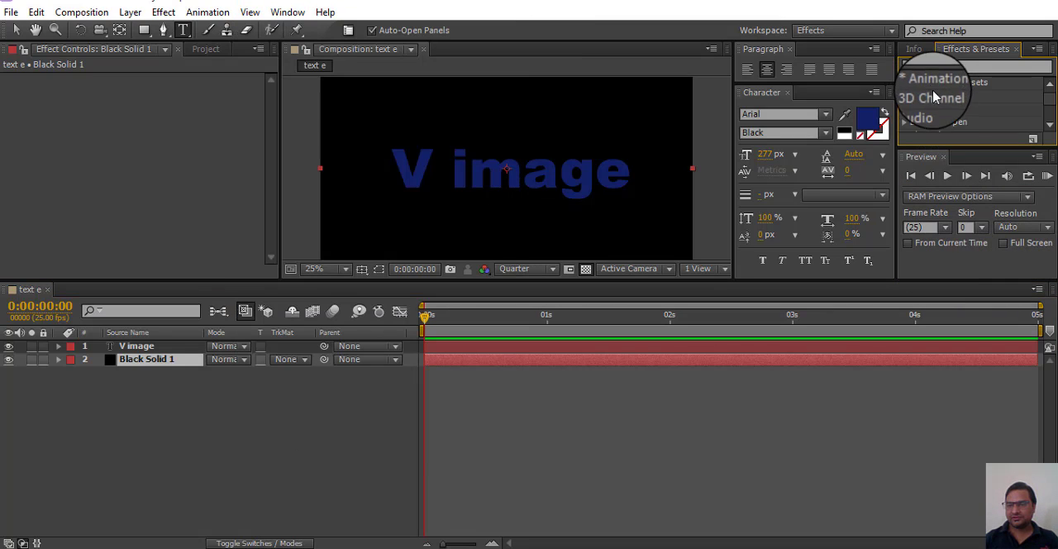
left_click(966, 2)
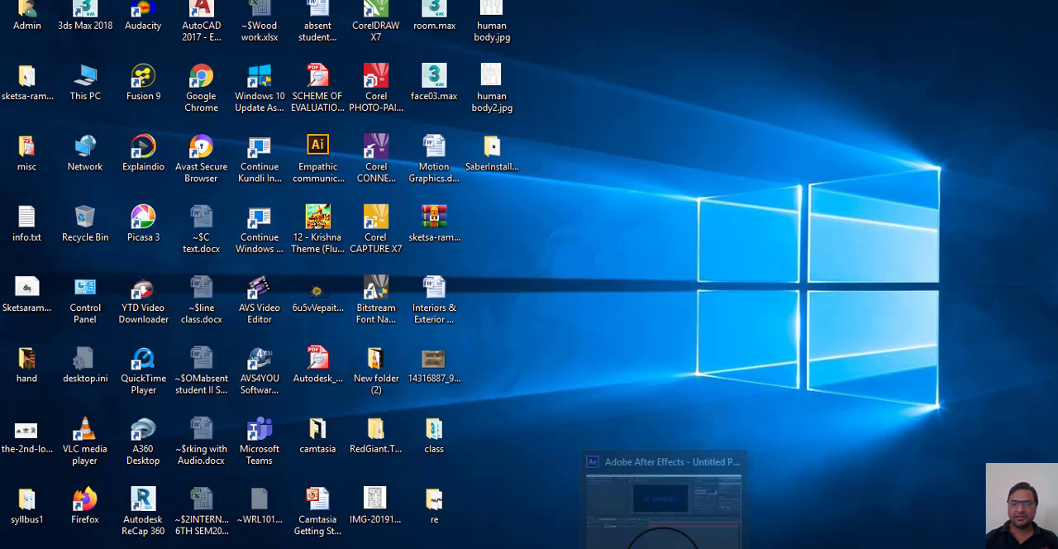
left_click(662, 541)
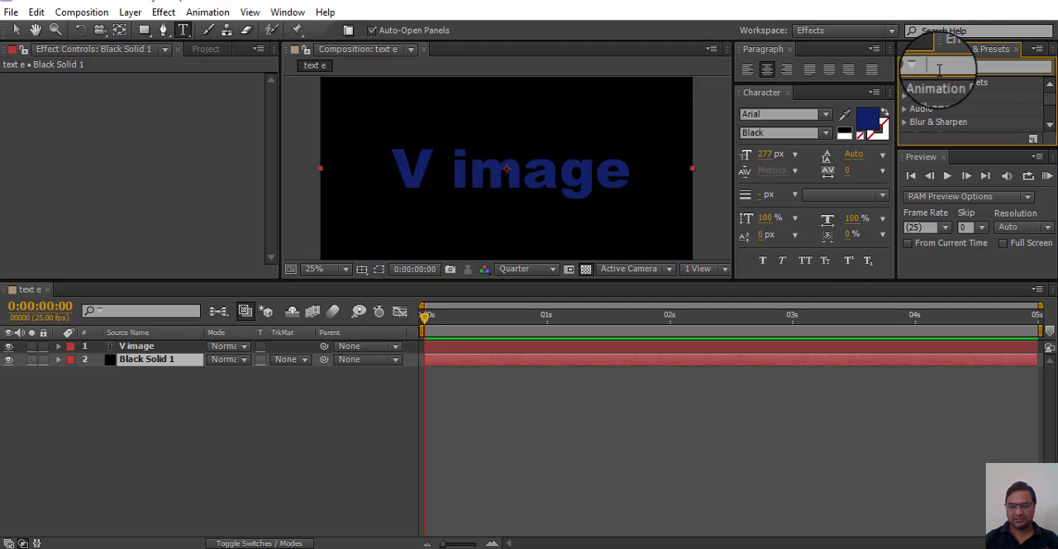
Step: Search the effects for "saber" and apply the Saber effect to the Black Solid 1 layer
left_click(938, 69)
type("sa")
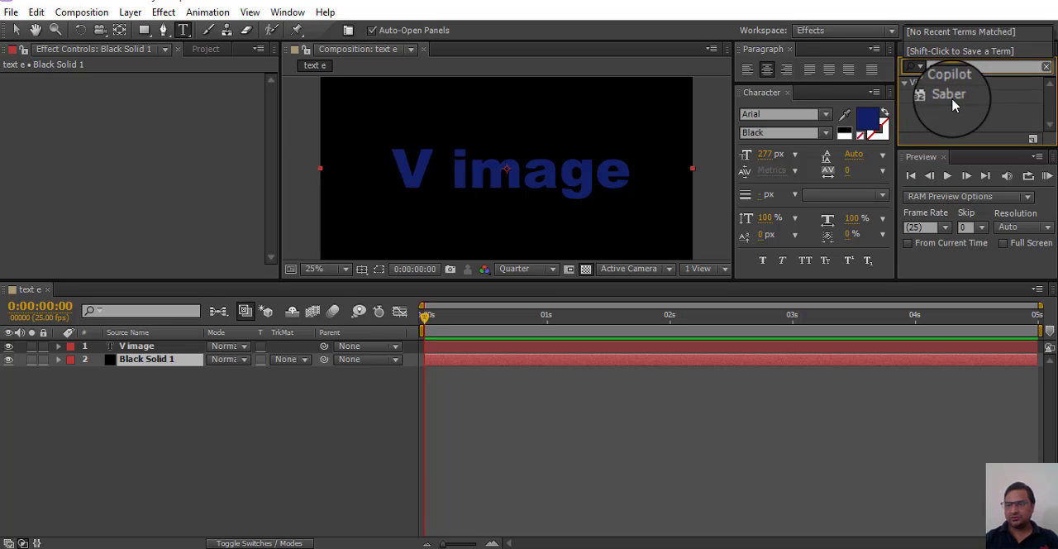
left_click(951, 96)
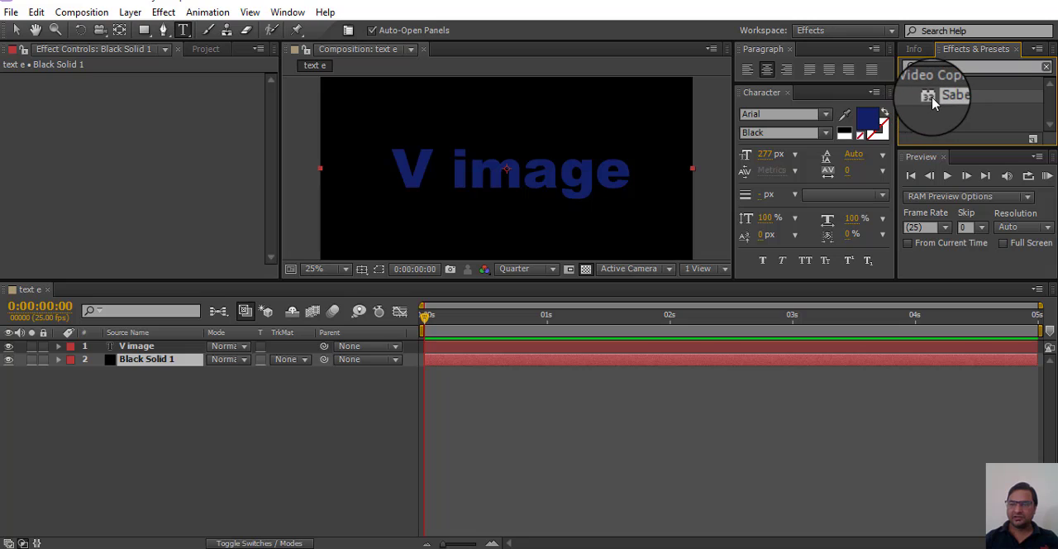
left_click_drag(932, 101, 172, 368)
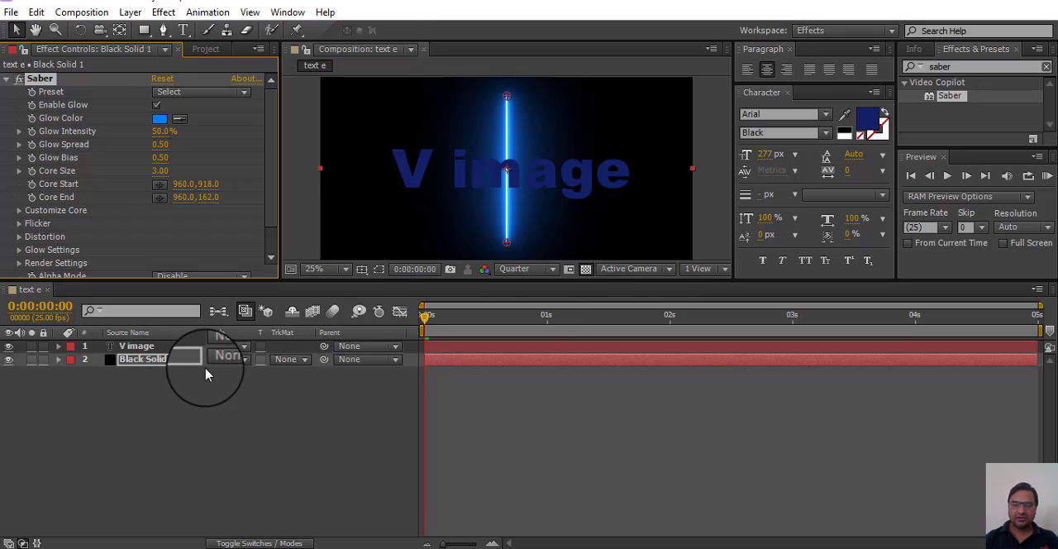
Step: Hide the V image text layer and enlarge the composition viewer by making the timeline area shorter
left_click(10, 347)
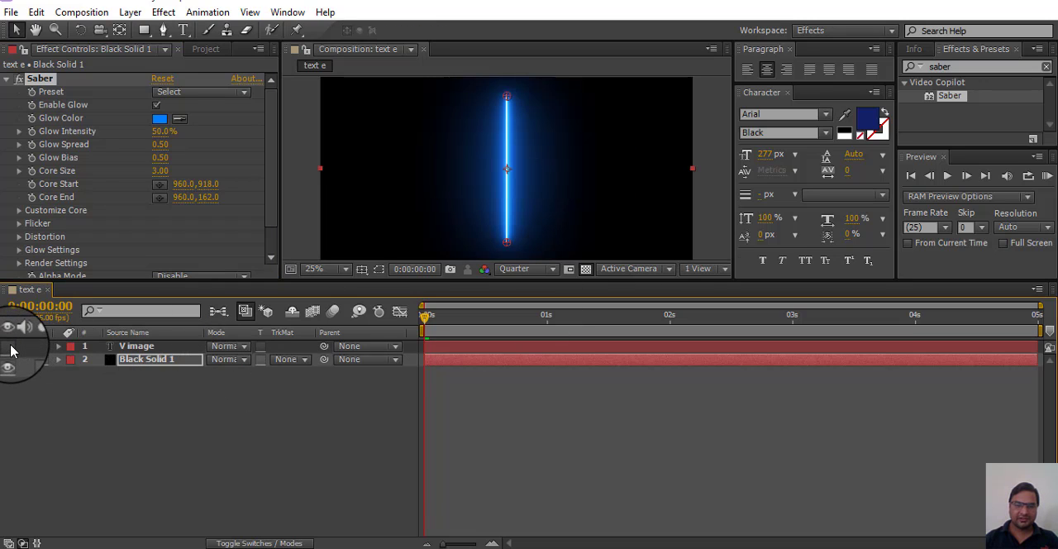
left_click_drag(485, 285, 473, 389)
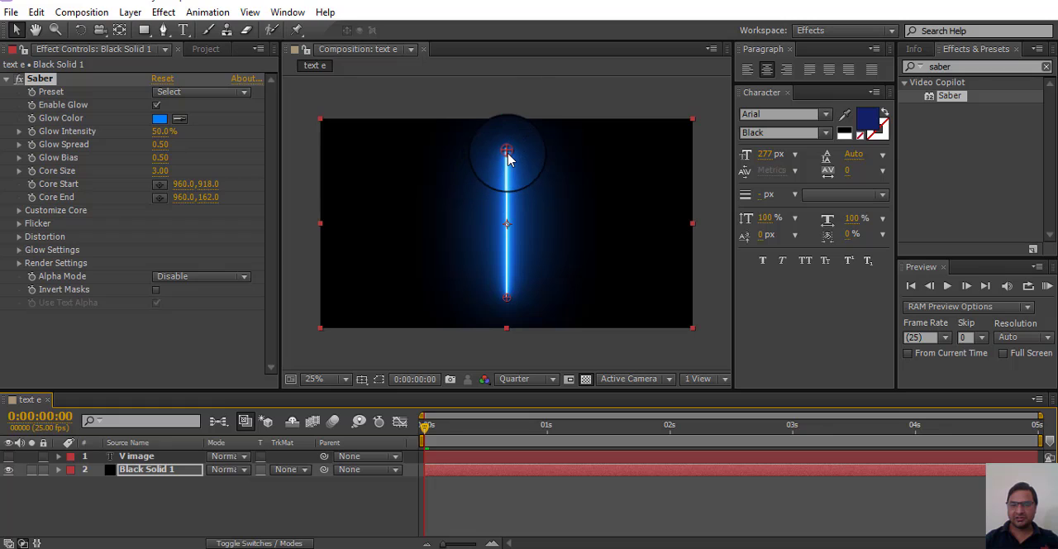
Step: Animate Saber's Core End from about 912.0,354.0 at 0:00:00:00 to about 1536.0,798.0 at 0:00:01:01
left_click_drag(514, 159, 495, 191)
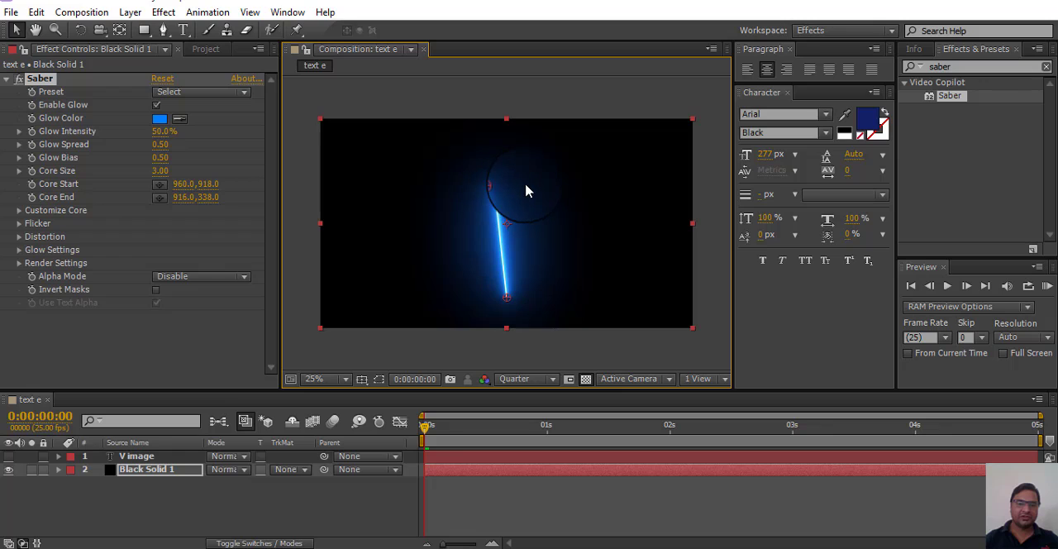
left_click_drag(526, 191, 497, 193)
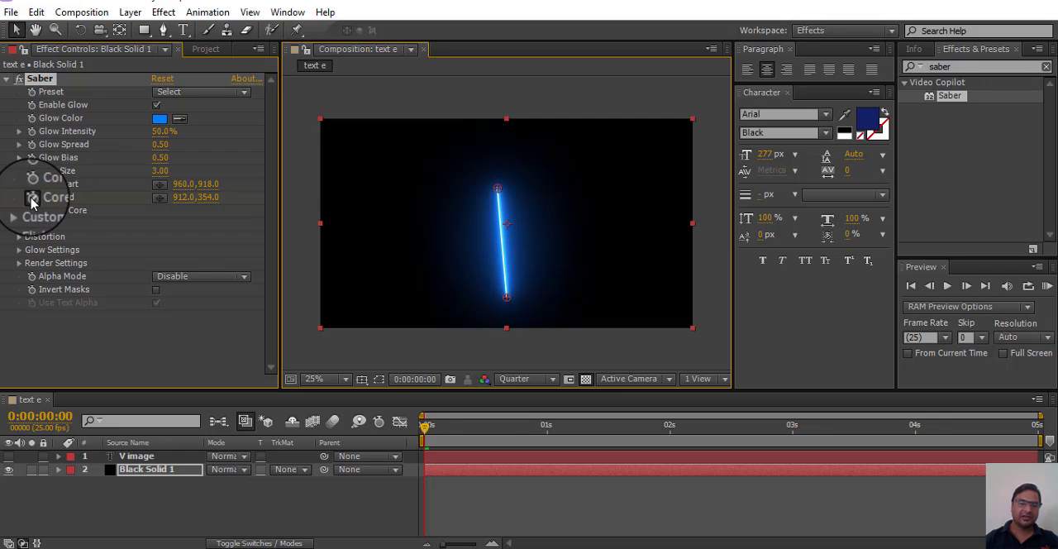
left_click_drag(425, 427, 552, 431)
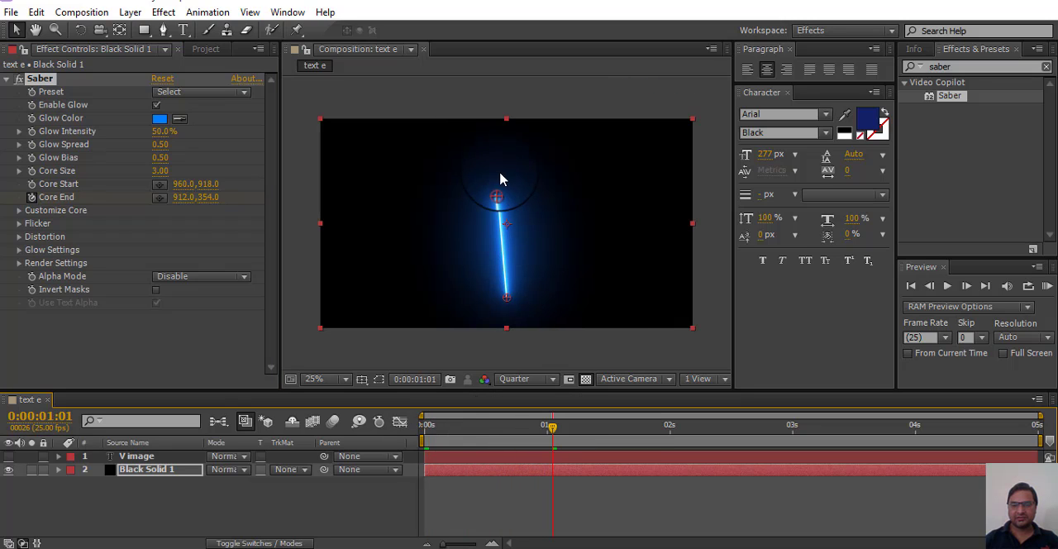
left_click_drag(495, 190, 618, 274)
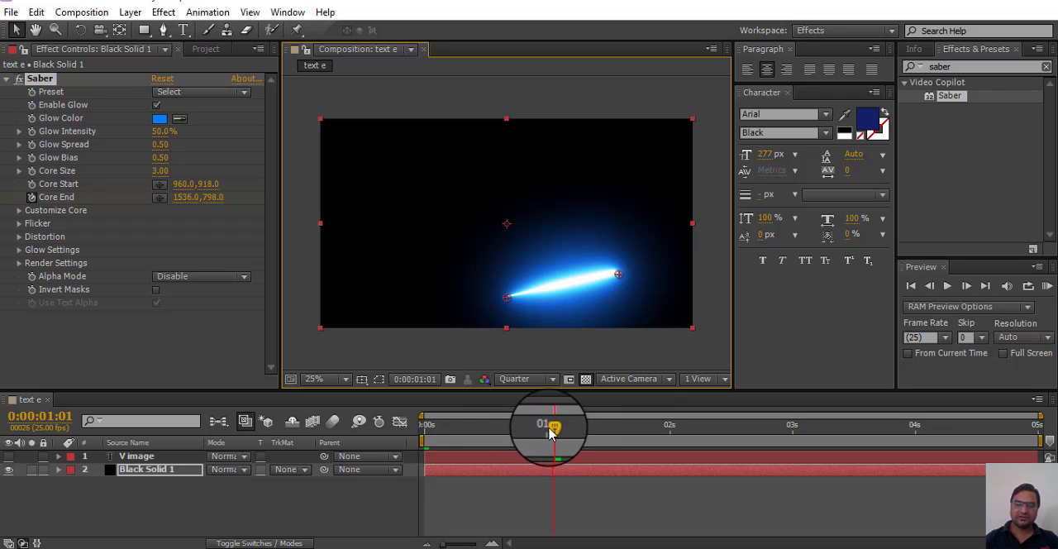
Step: Play the Core End animation from the start of the composition and remove its keyframes
left_click_drag(552, 434, 330, 437)
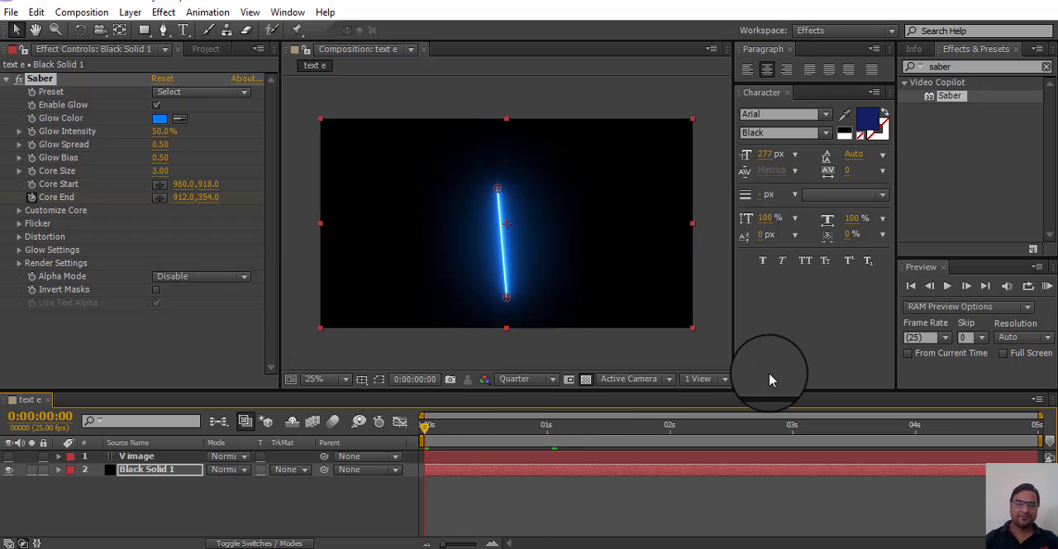
left_click(784, 357)
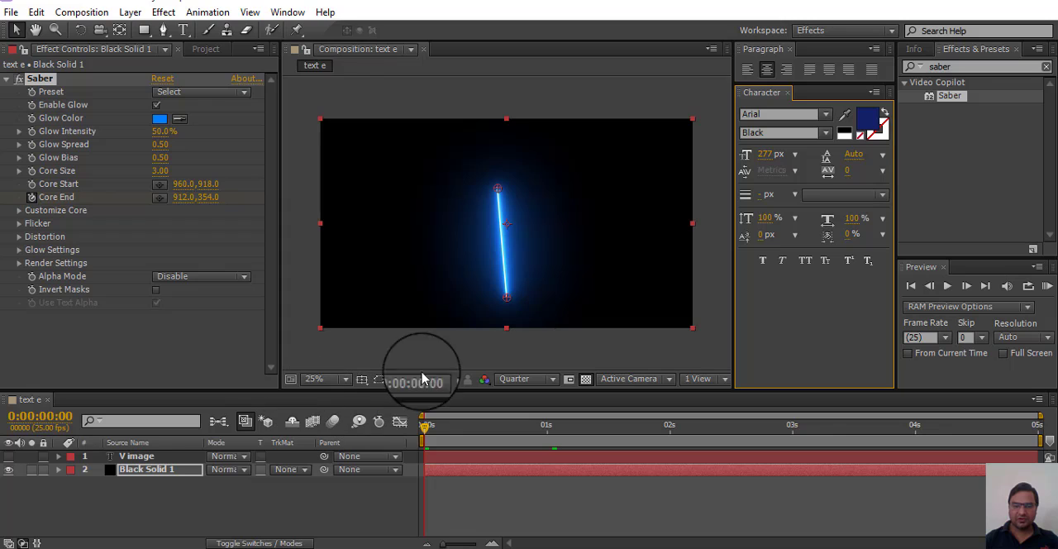
key("space")
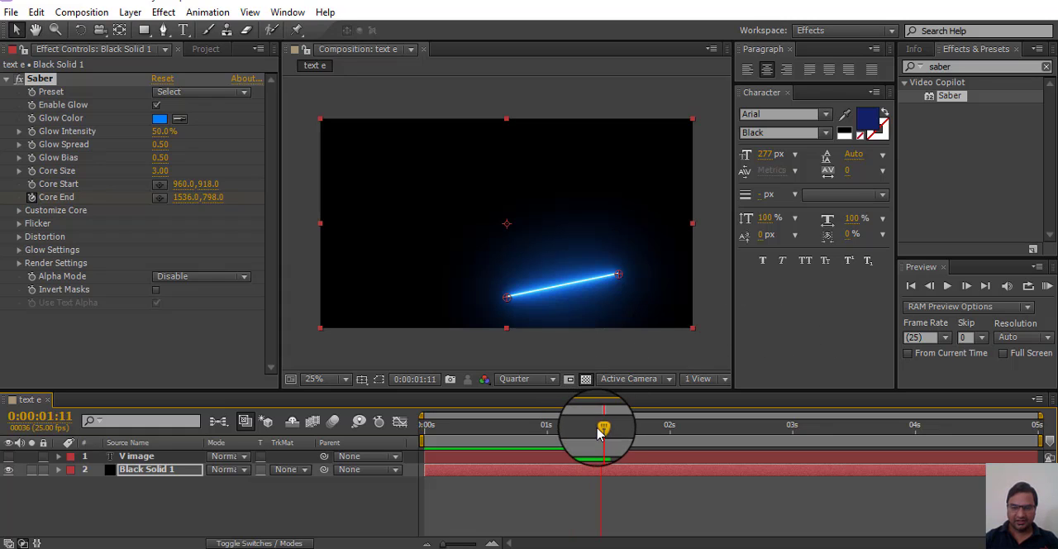
left_click_drag(601, 426, 442, 426)
key("space")
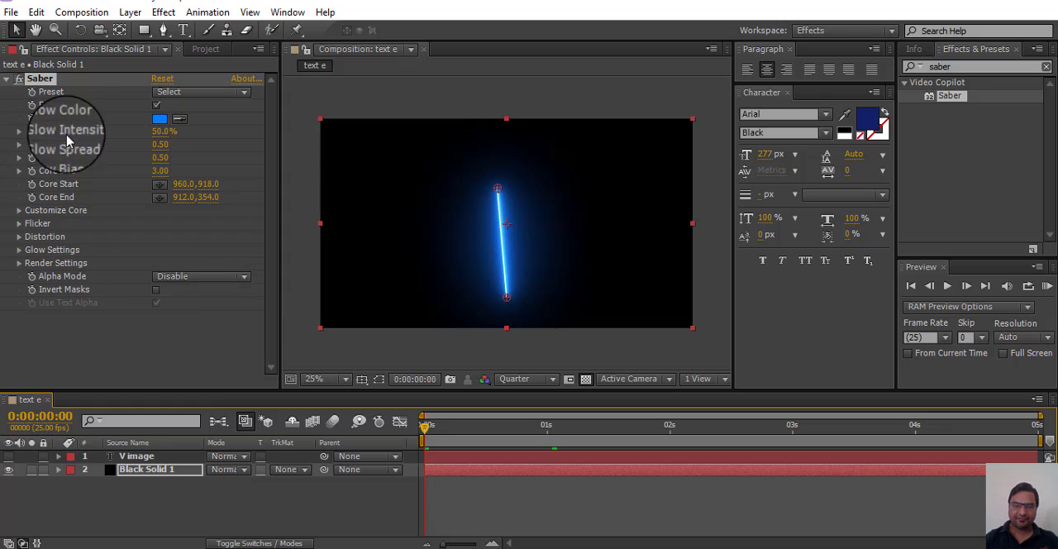
Step: Move Saber's Core End to about 884.0,382.0 and Core Start to about 1348.0,630.0, undoing the accidental move of the solid
mouse_move(497, 192)
left_mouse_down()
mouse_move(507, 140)
mouse_move(586, 189)
mouse_move(642, 160)
mouse_move(486, 203)
left_mouse_up()
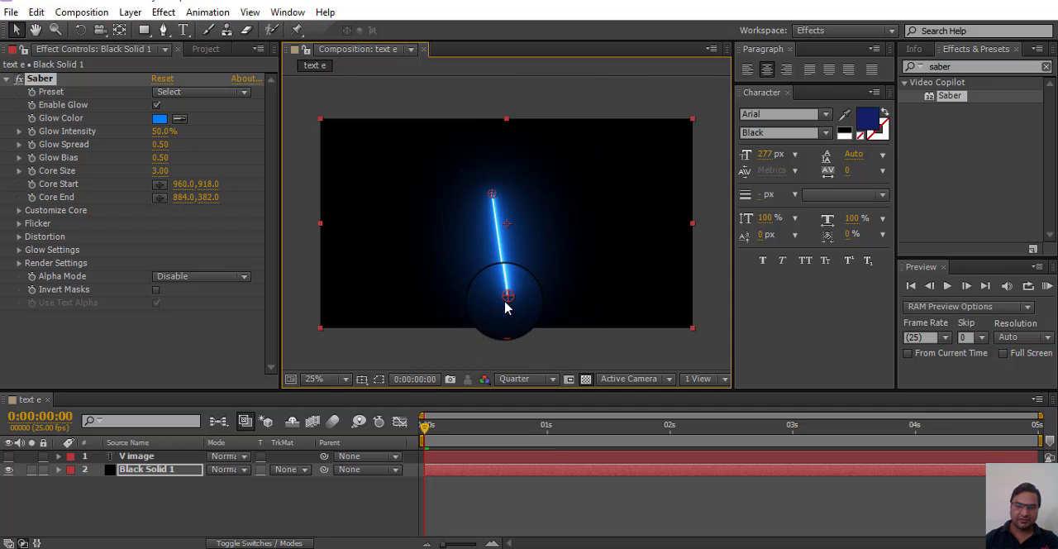
left_click_drag(507, 306, 583, 249)
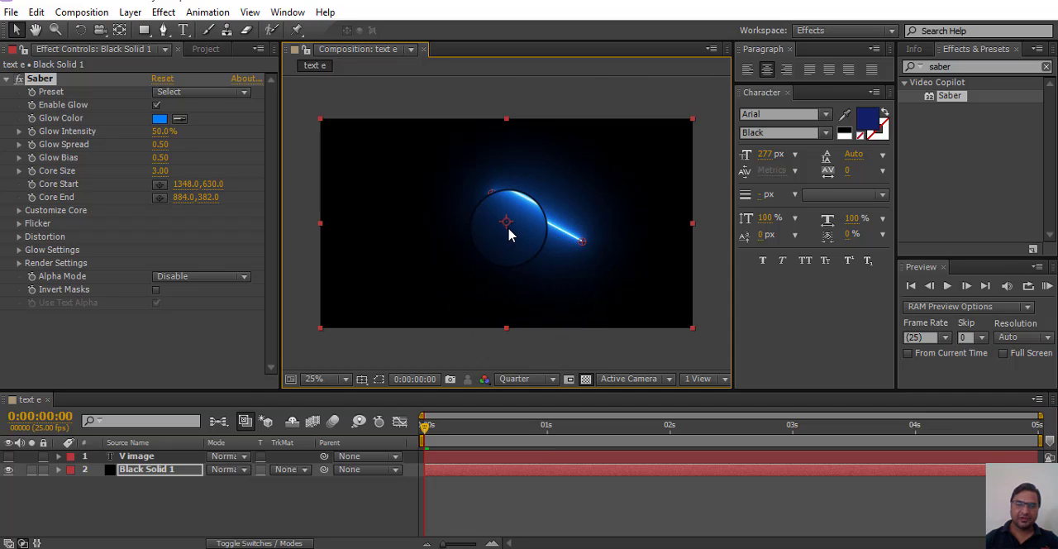
mouse_move(507, 226)
left_mouse_down()
mouse_move(532, 231)
mouse_move(489, 235)
mouse_move(495, 219)
mouse_move(508, 240)
left_mouse_up()
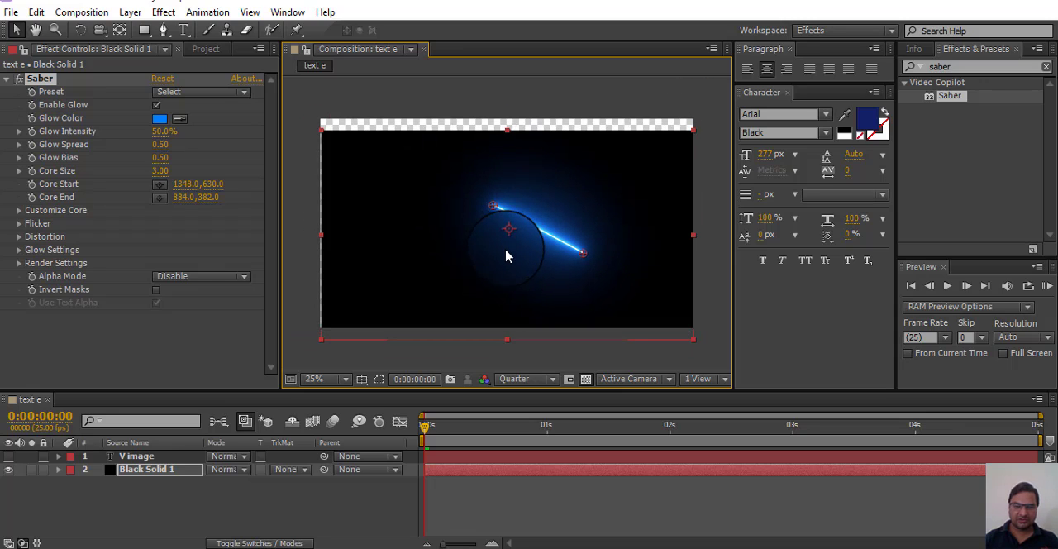
key("ctrl+z")
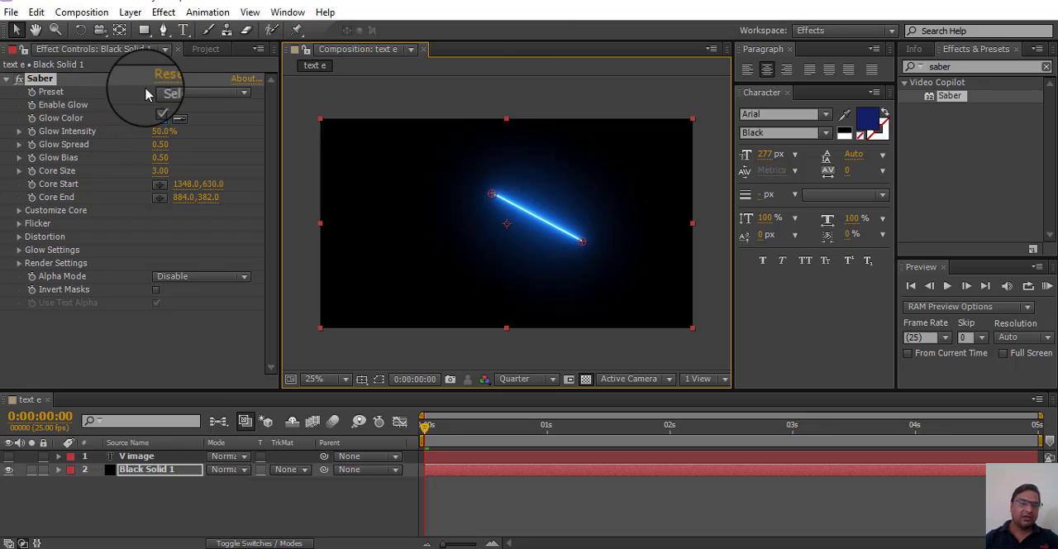
Step: Apply Saber's Heat preset and stretch the beam with Core End at about 44.0,606.0 and Core Start at about 1428.0,590.0
left_click(204, 98)
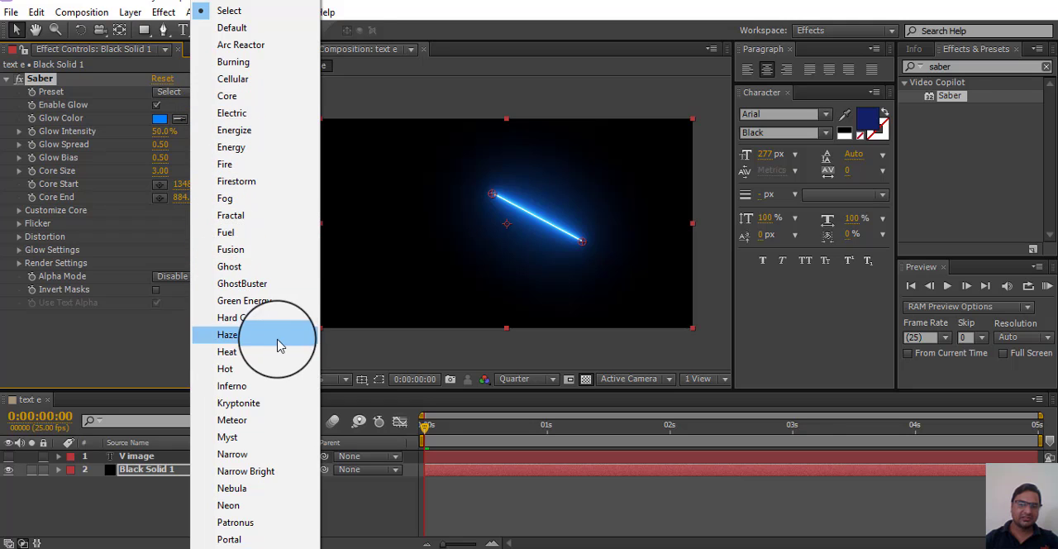
left_click(242, 355)
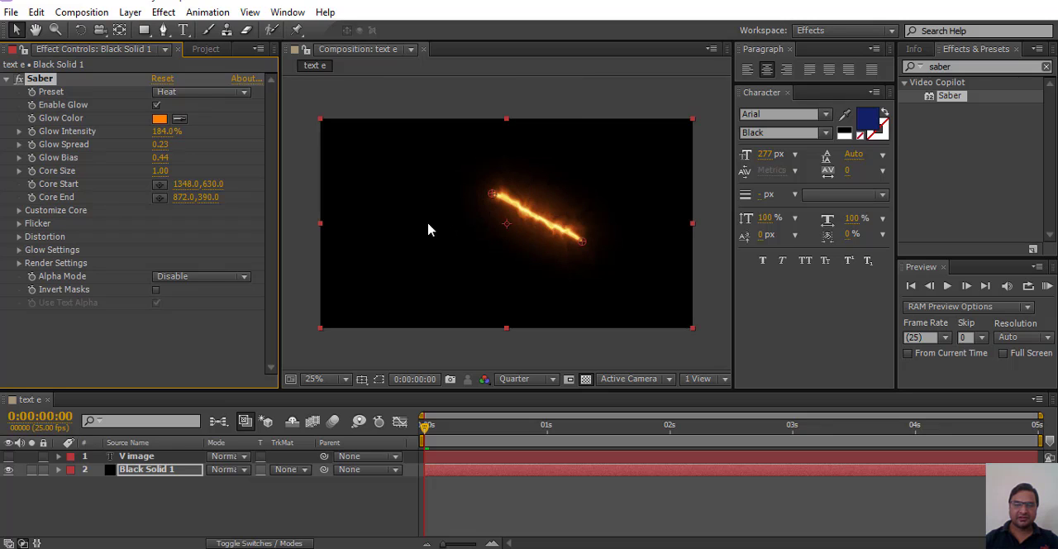
left_click_drag(428, 230, 328, 236)
left_click_drag(582, 241, 597, 233)
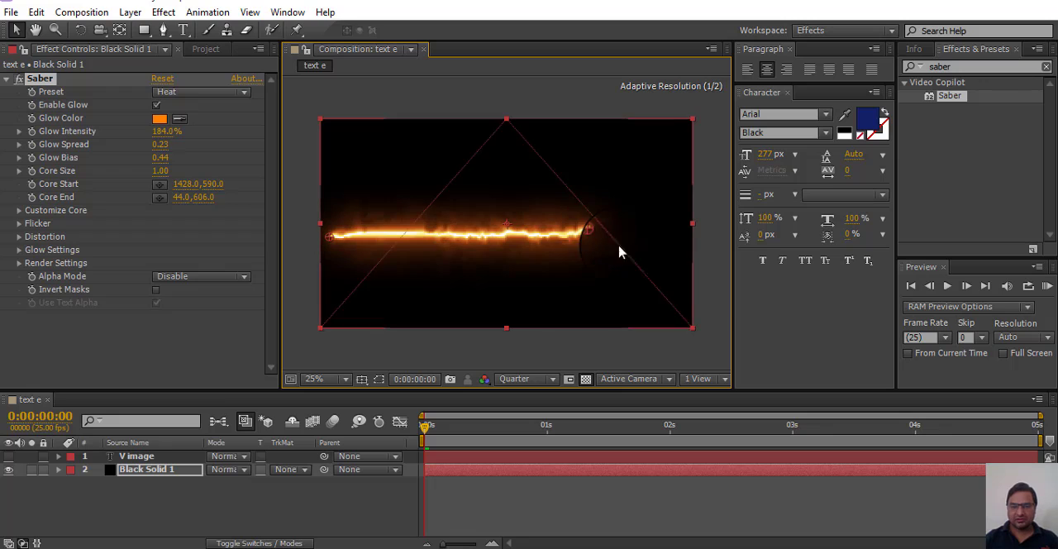
Step: Preview the beam's motion briefly, and switch the Saber preset to Default
left_click(692, 308)
key("space")
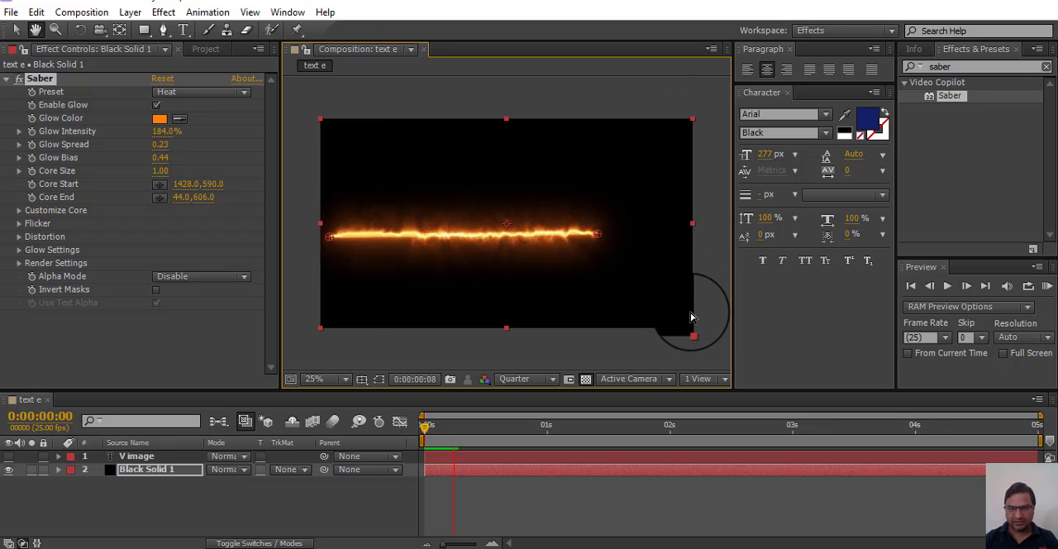
left_click(234, 99)
left_click(248, 91)
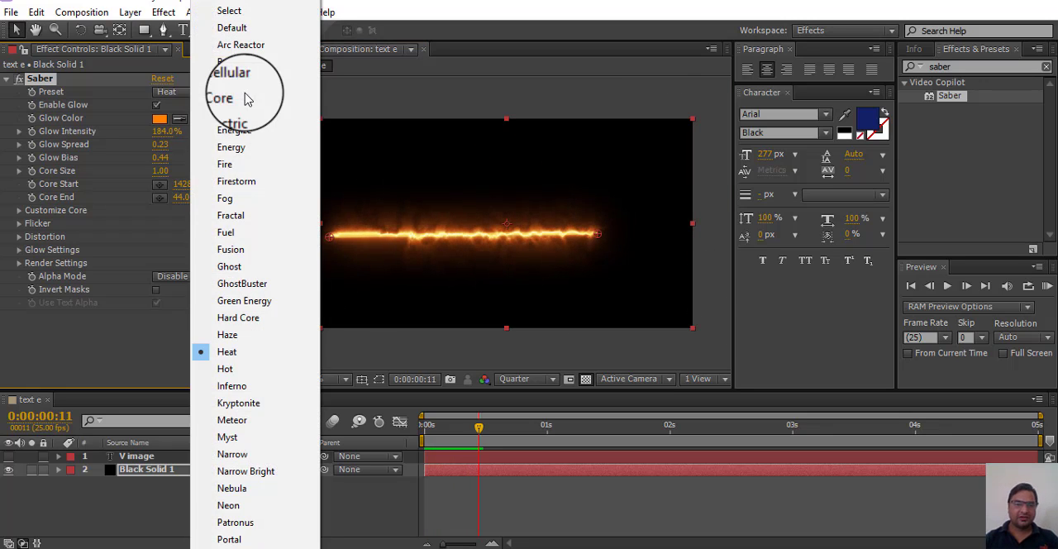
left_click(252, 31)
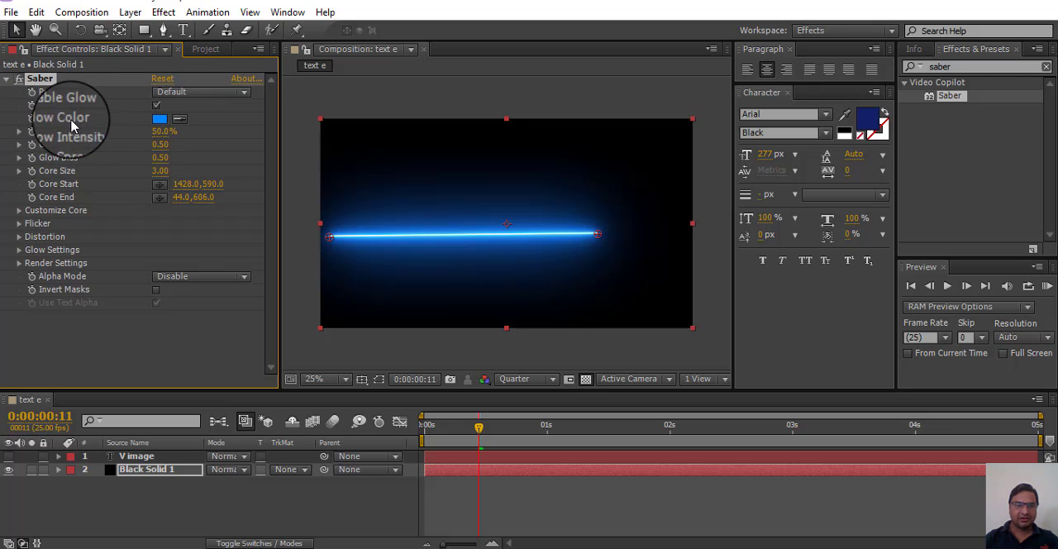
Step: Turn Saber's glow off to compare the bare beam, and turn the glow back on
left_click(156, 107)
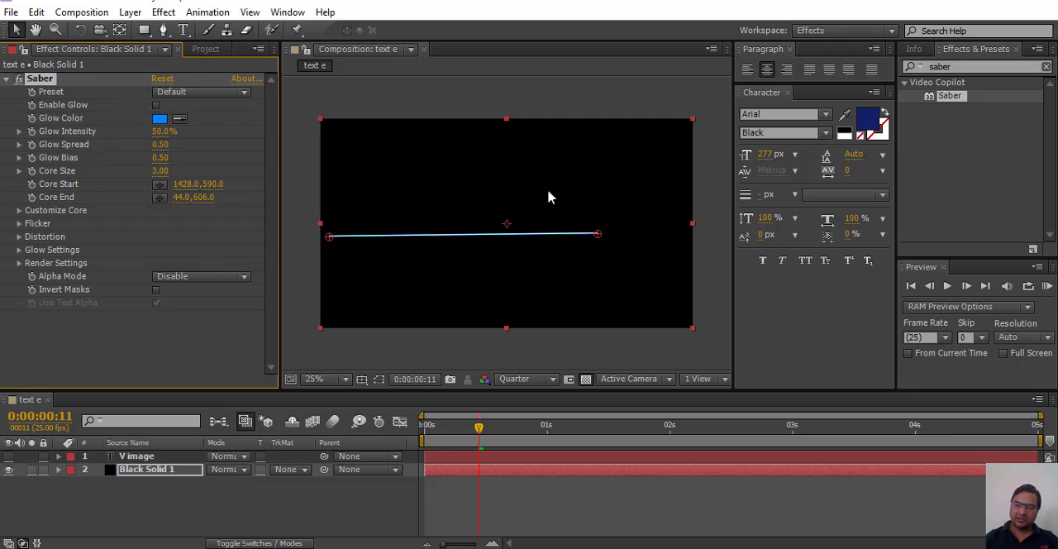
left_click(155, 108)
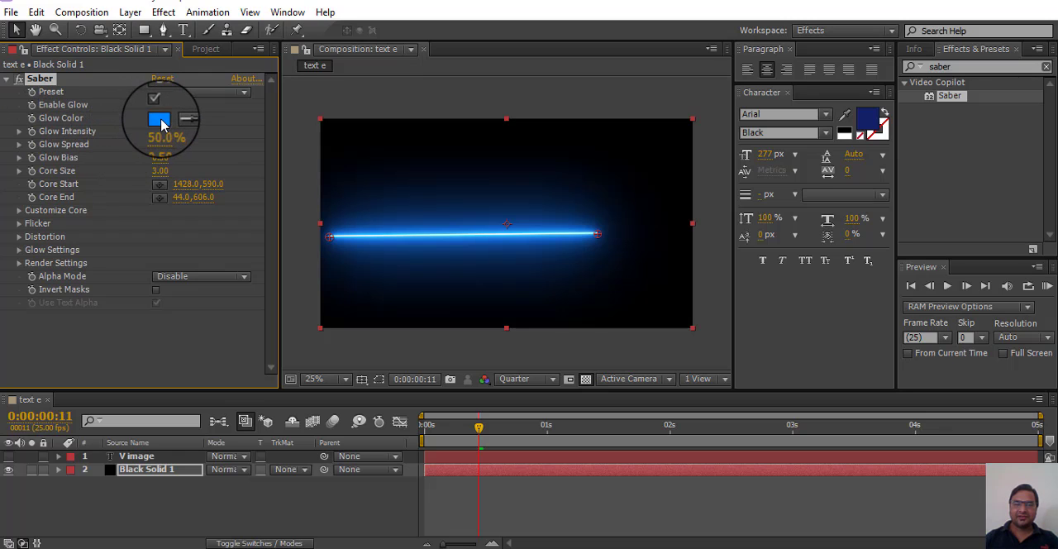
Step: Set Saber's glow color to cyan, about 00FFFC, and lower the glow intensity to about 39%
left_click(160, 121)
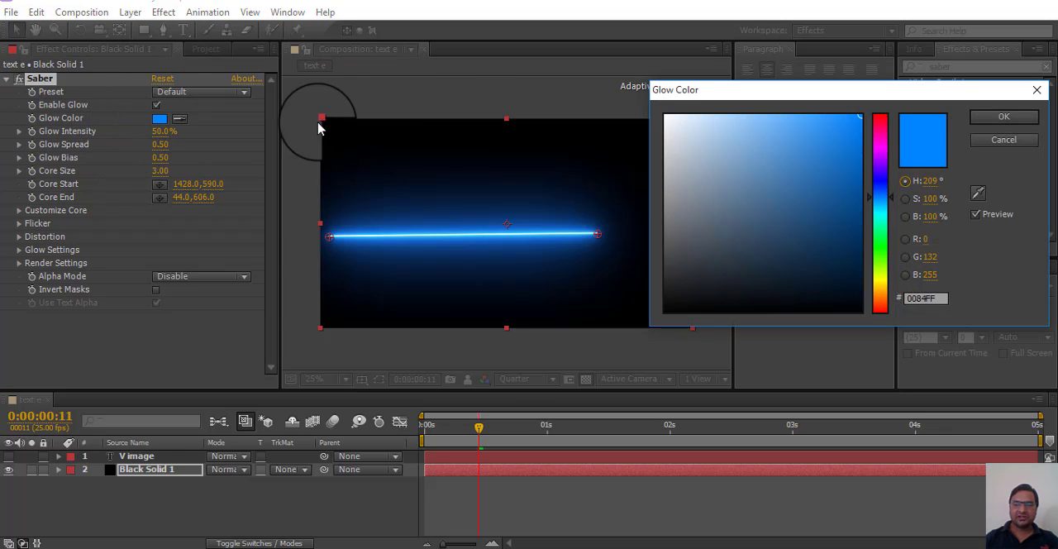
left_click(885, 268)
left_click_drag(886, 273, 883, 217)
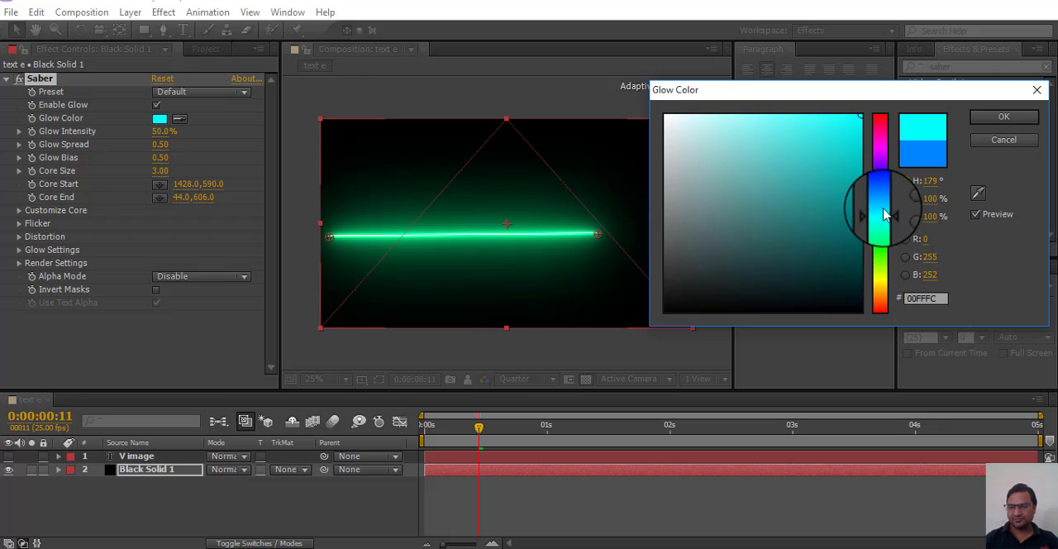
left_click(1002, 118)
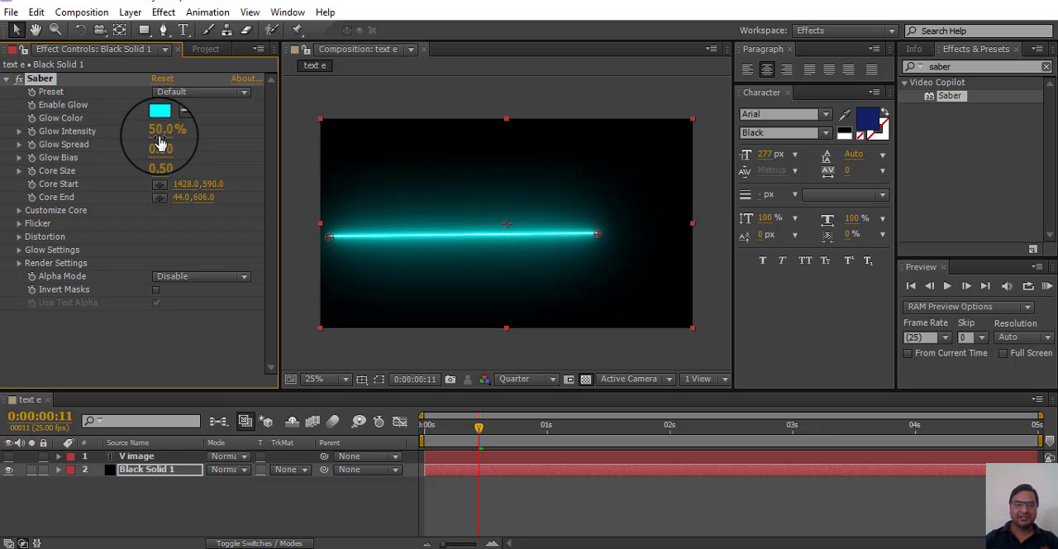
mouse_move(162, 135)
left_mouse_down()
mouse_move(278, 130)
mouse_move(342, 146)
mouse_move(153, 143)
mouse_move(167, 144)
left_mouse_up()
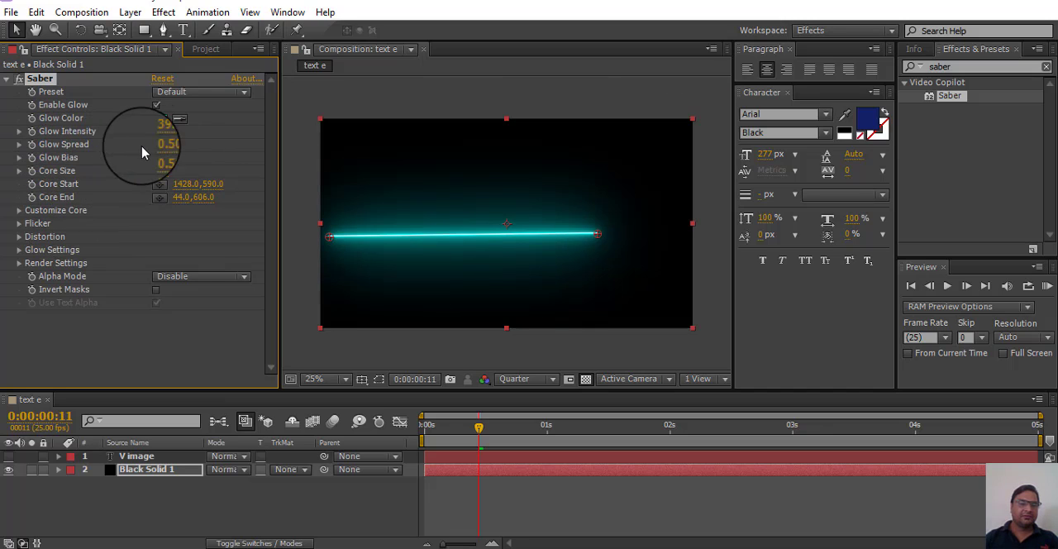
Step: Set Saber's Glow Spread to about 0.94 and thicken the beam to a Core Size of about 54.40
left_click_drag(196, 144, 214, 144)
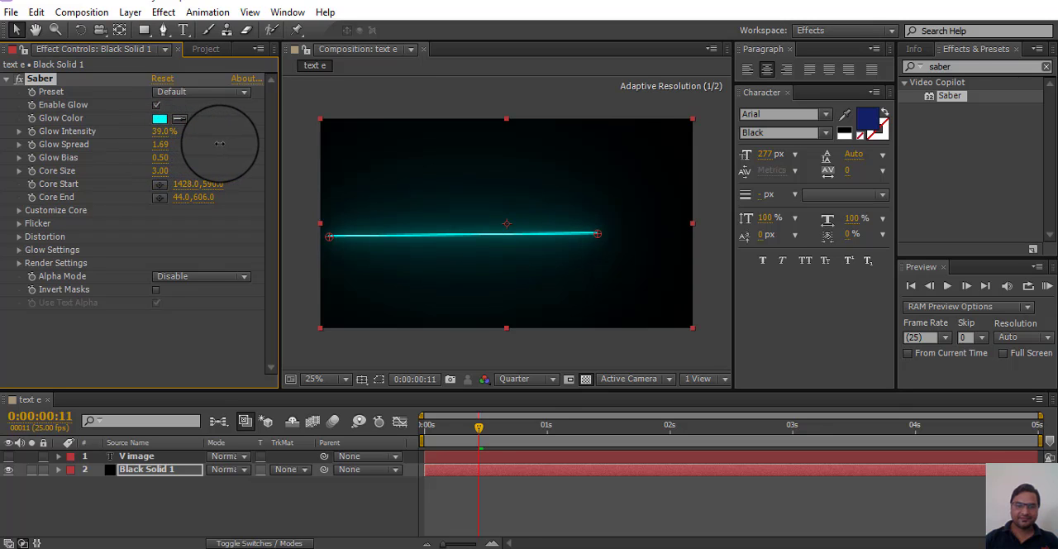
left_click_drag(178, 151, 157, 159)
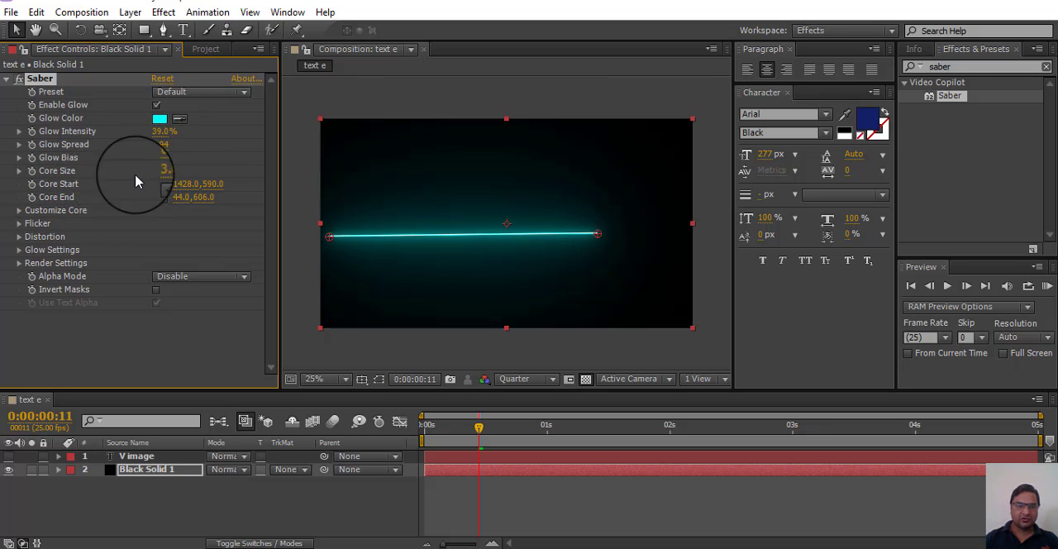
left_click_drag(159, 171, 611, 262)
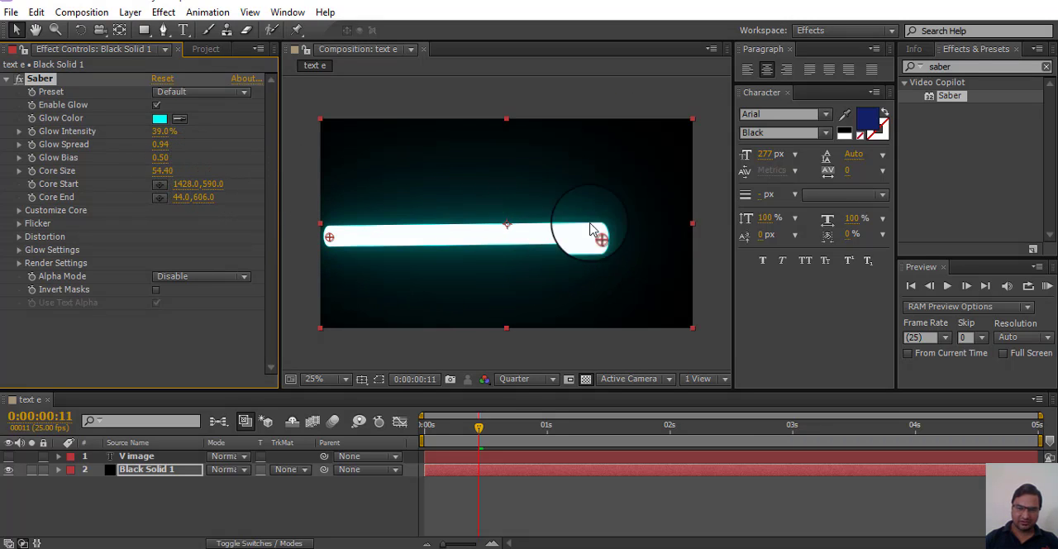
Step: Taper the beam with a Start Size of 10%, and move Core Start to about 1728.0,958.0 and Core End to about 964.0,334.0
mouse_move(473, 240)
left_mouse_down()
mouse_move(496, 229)
mouse_move(470, 256)
left_mouse_up()
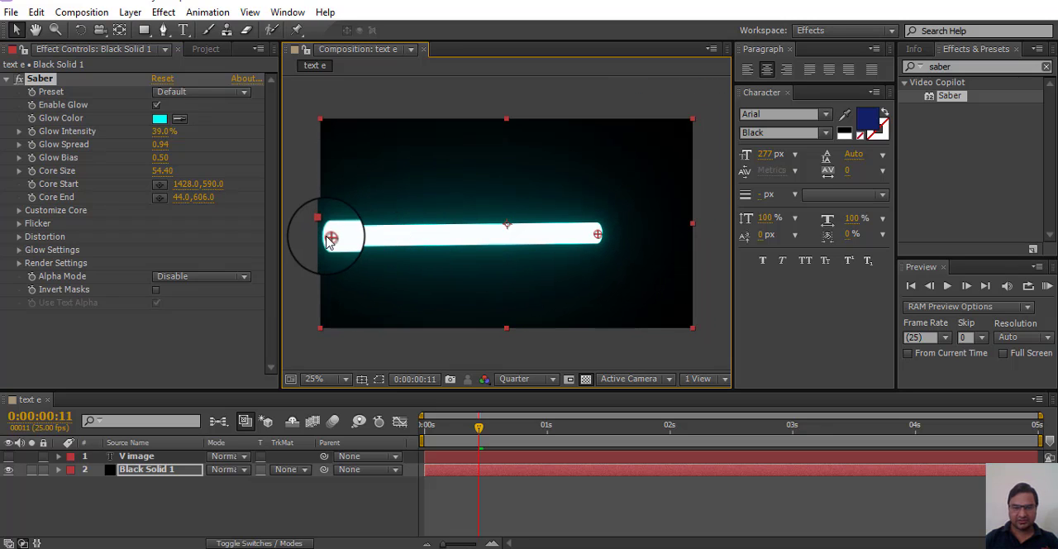
left_click_drag(332, 237, 468, 189)
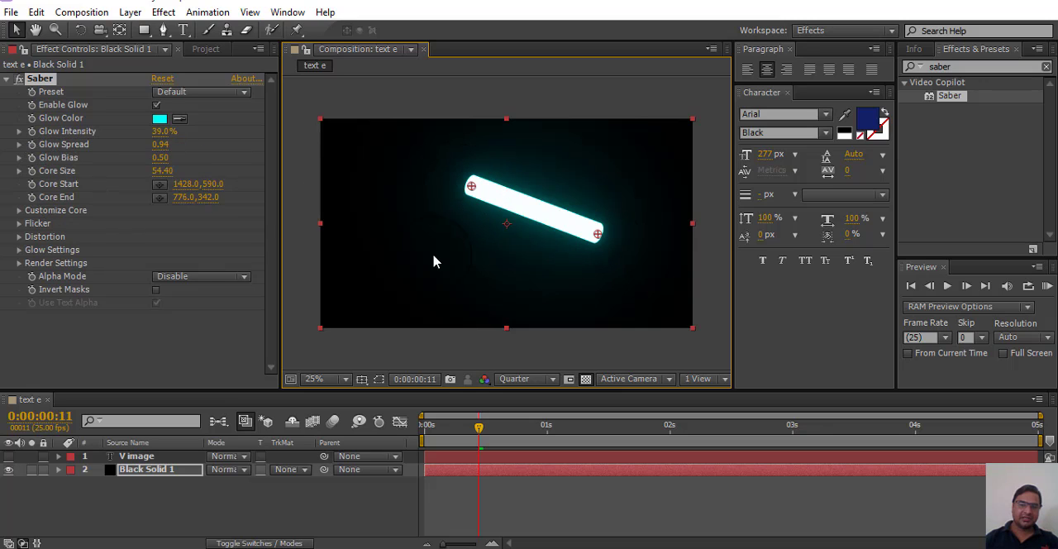
left_click(20, 210)
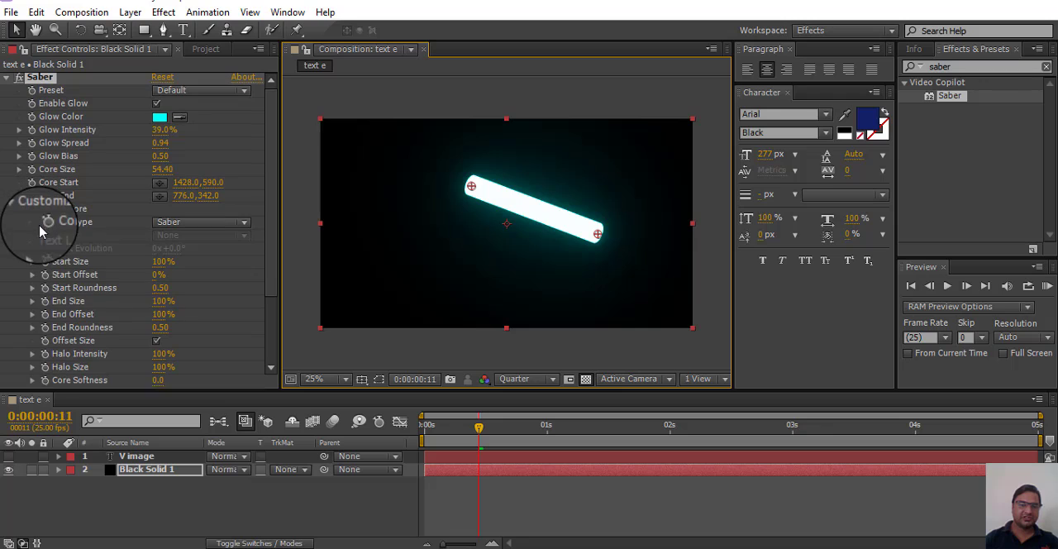
scroll(131, 263, "down", 1)
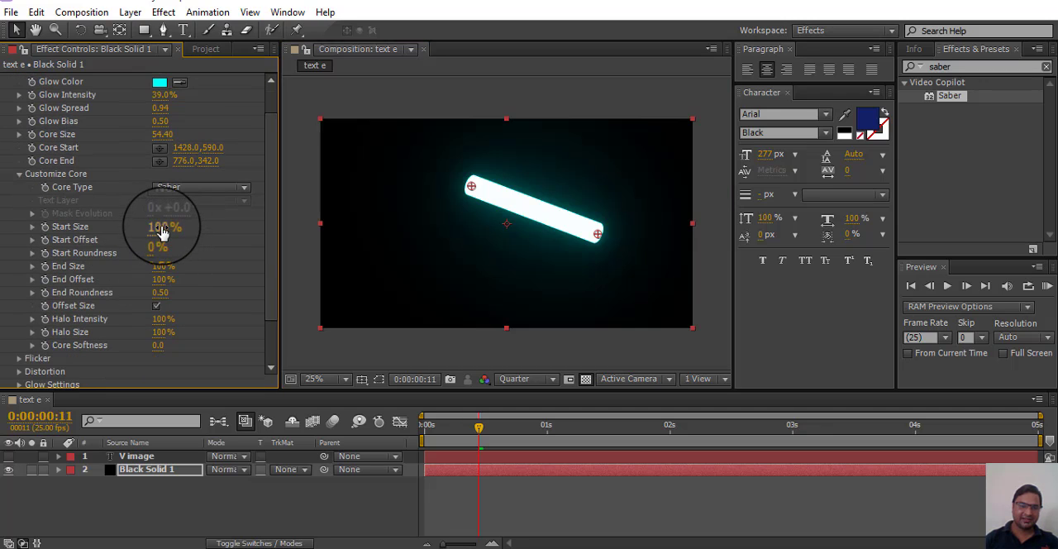
left_click_drag(163, 232, 111, 240)
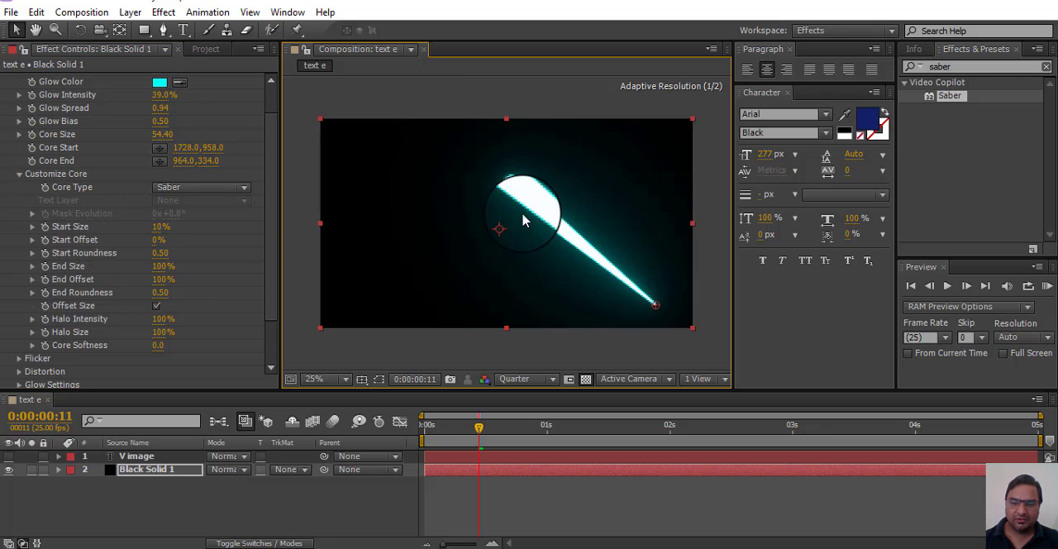
Step: Set Saber's Glow Spread to about 1.72, Glow Bias to about 1.04 and Core Size to about 23.20
left_click_drag(275, 238, 264, 184)
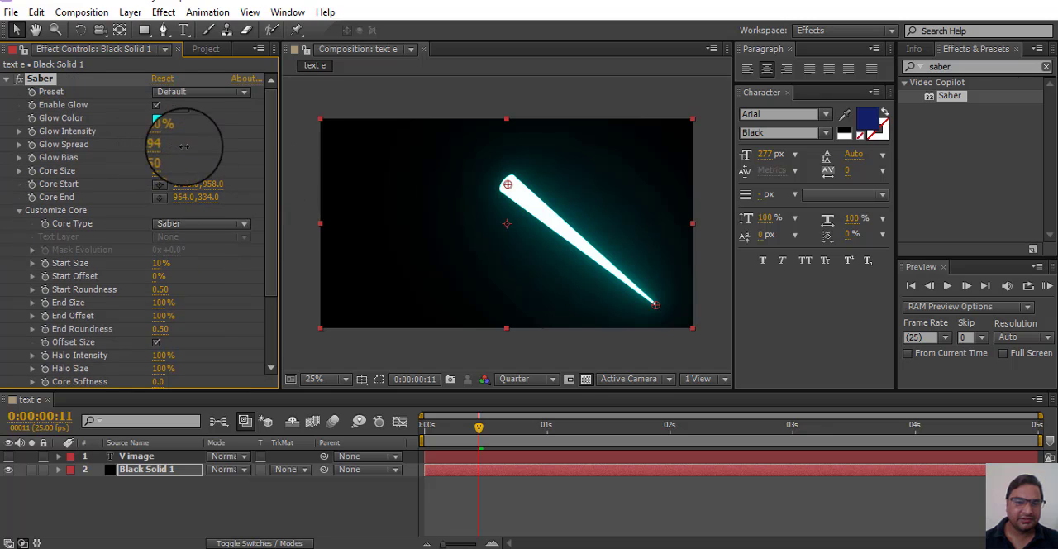
left_click_drag(184, 146, 3, 208)
left_click_drag(2, 289, 112, 365)
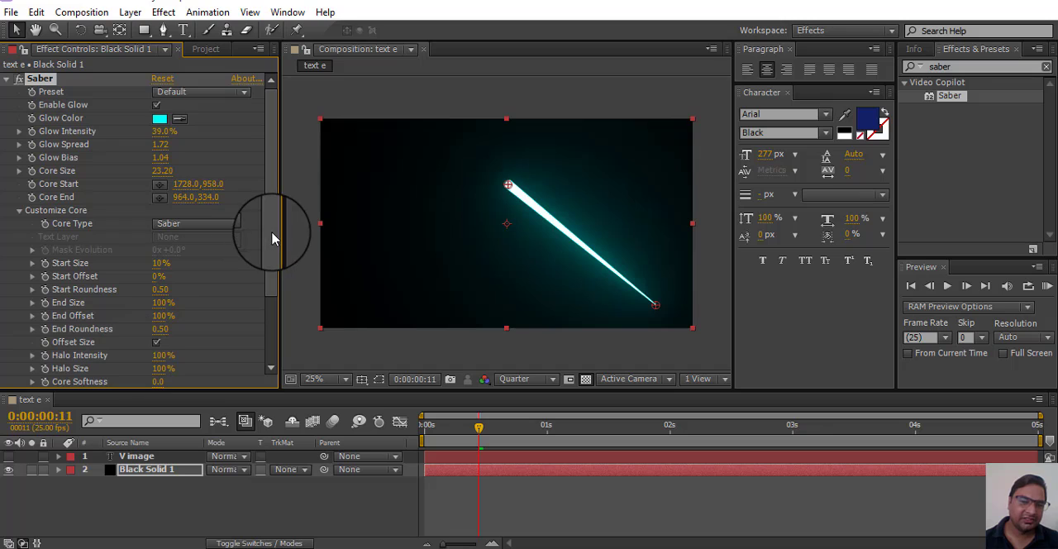
Step: Set the core's End Size to about 167% and its End Roundness to 2.00
scroll(259, 298, "down", 3)
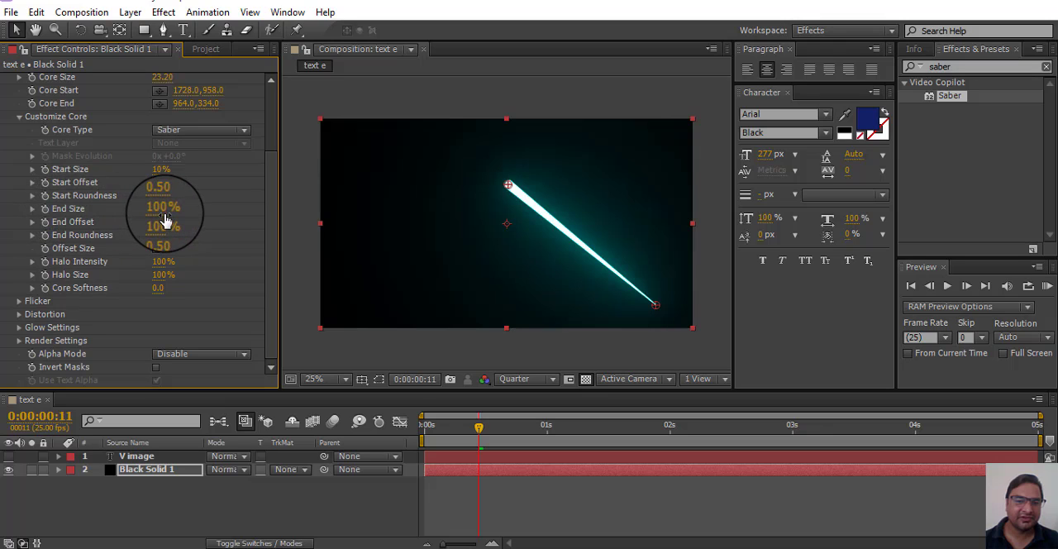
left_click_drag(162, 208, 213, 210)
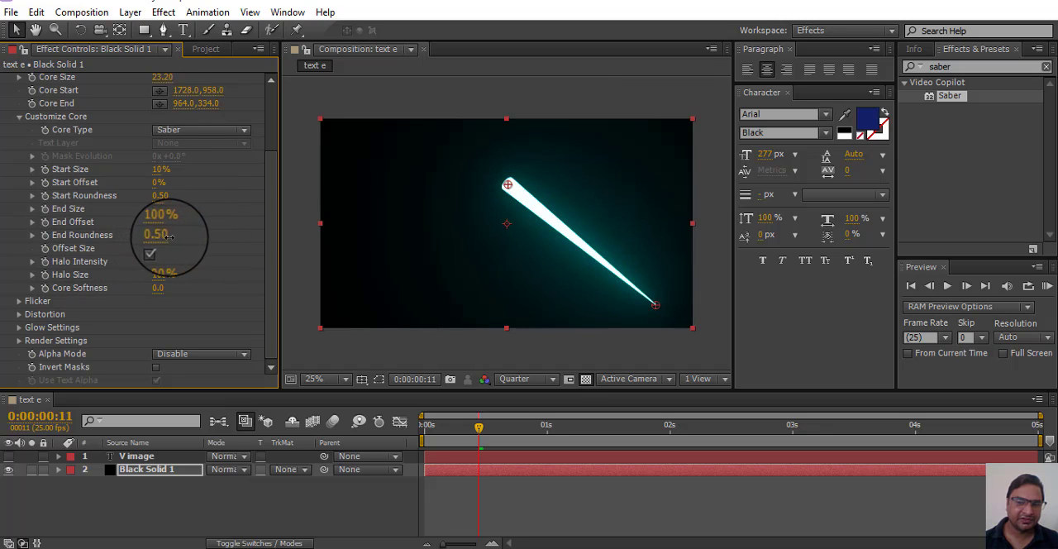
left_click_drag(169, 236, 25, 246)
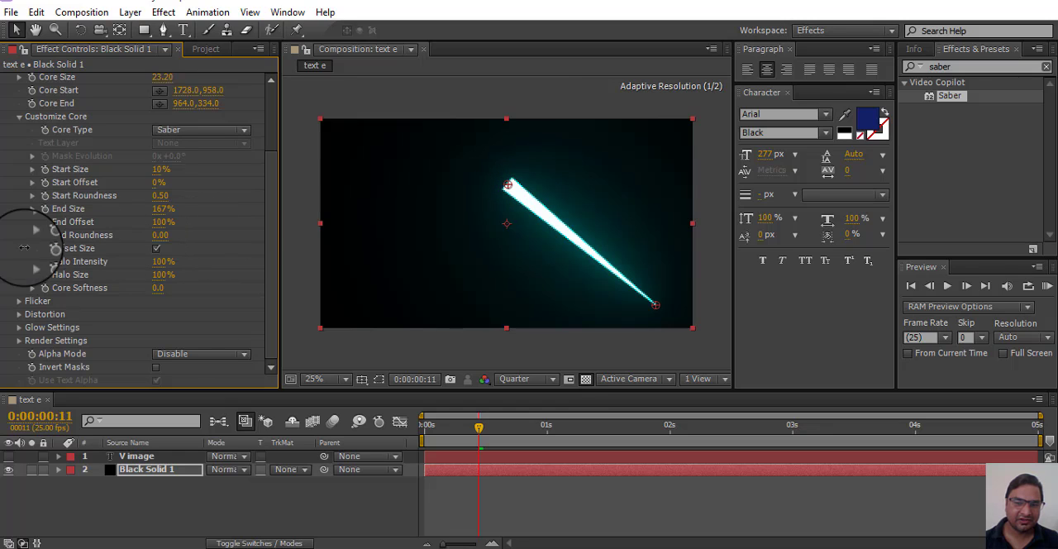
left_click_drag(816, 258, 31, 265)
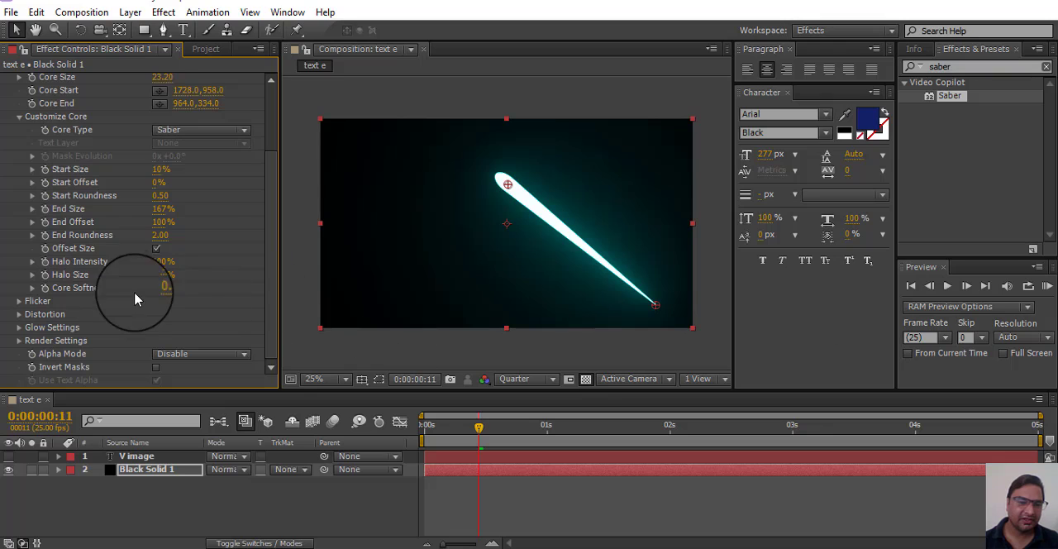
Step: Set the core's Halo Size to 0% and Core Softness to 25.0
left_click_drag(190, 277, 89, 285)
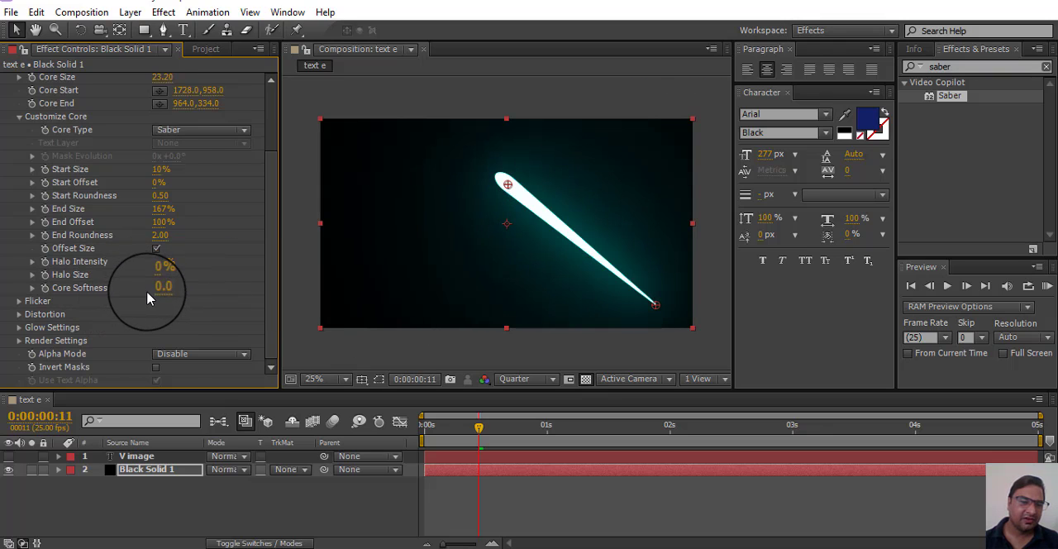
left_click_drag(152, 289, 225, 295)
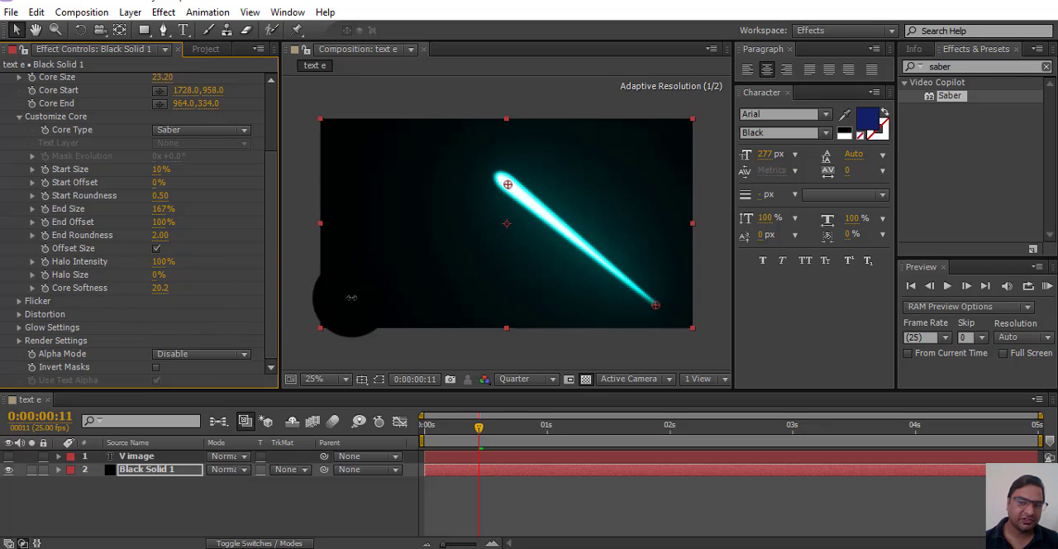
left_click_drag(351, 298, 451, 300)
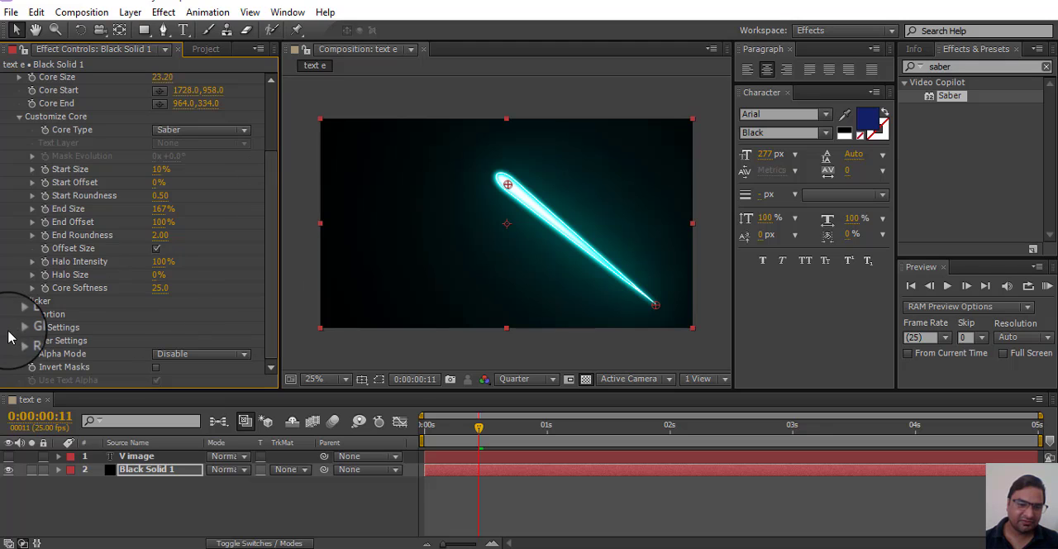
Step: Set Saber's Flicker Intensity to about 64% and Flicker Speed to 0.00
left_click(20, 302)
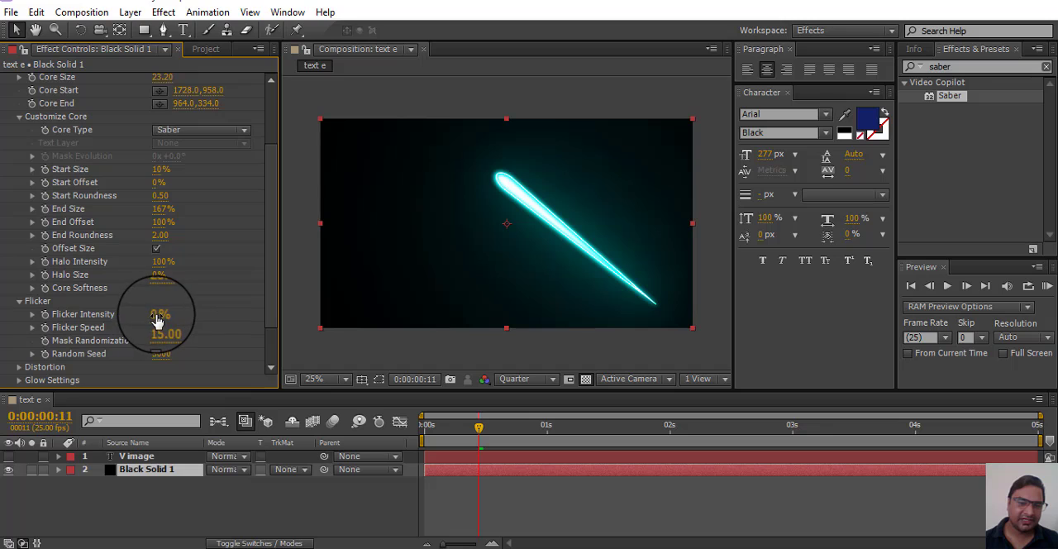
mouse_move(155, 319)
left_mouse_down()
mouse_move(239, 319)
mouse_move(108, 323)
mouse_move(166, 326)
left_mouse_up()
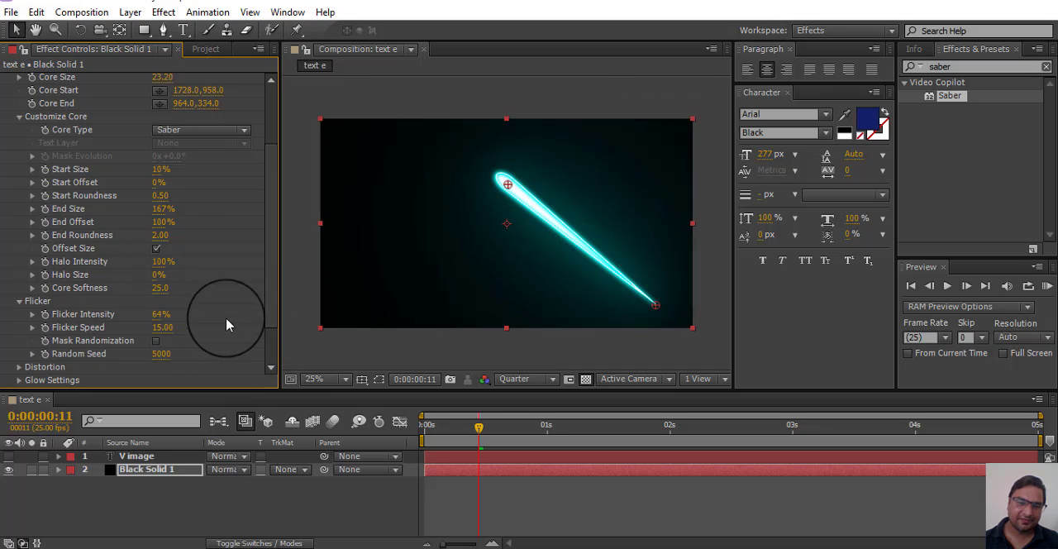
scroll(165, 335, "down", 1)
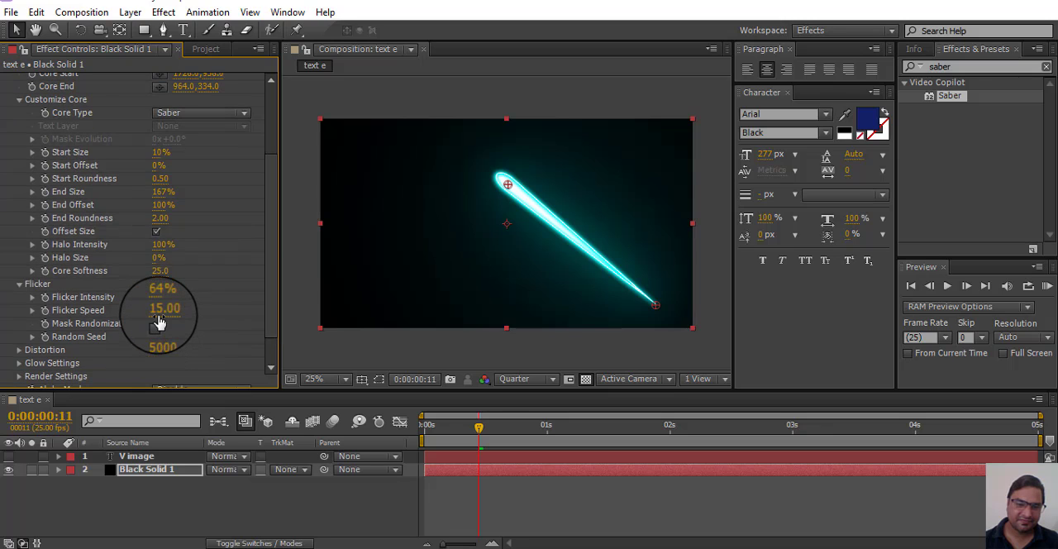
left_click_drag(157, 313, 382, 320)
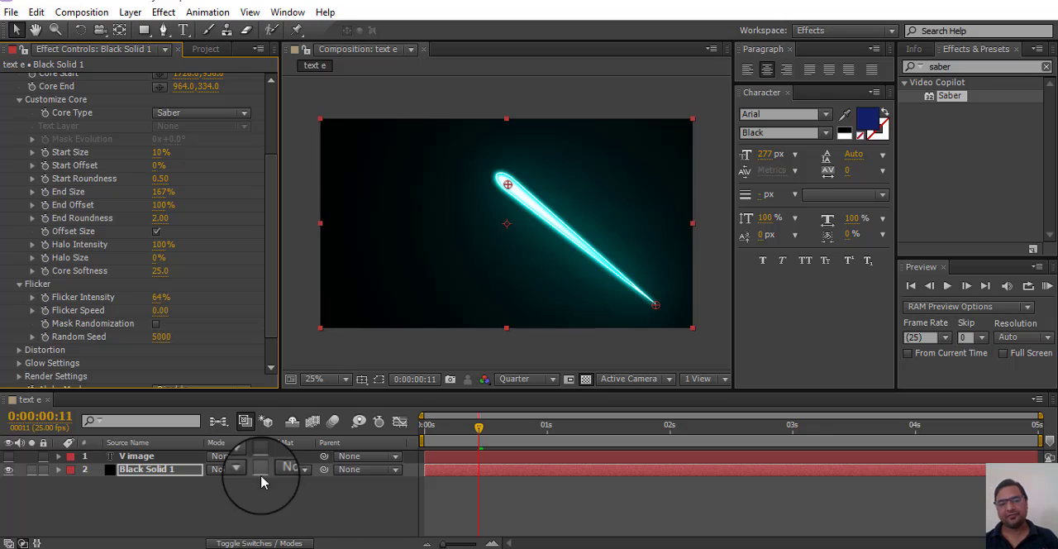
Step: Set the Glow Distortion's Noise Bias to 3.00 and its Distortion Type to Energy
scroll(271, 339, "down", 3)
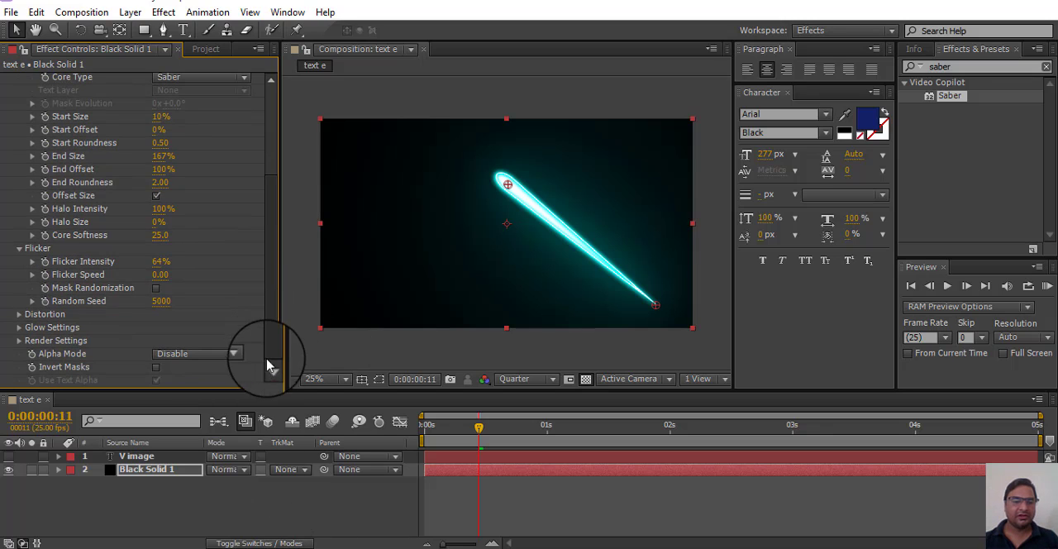
left_click(19, 313)
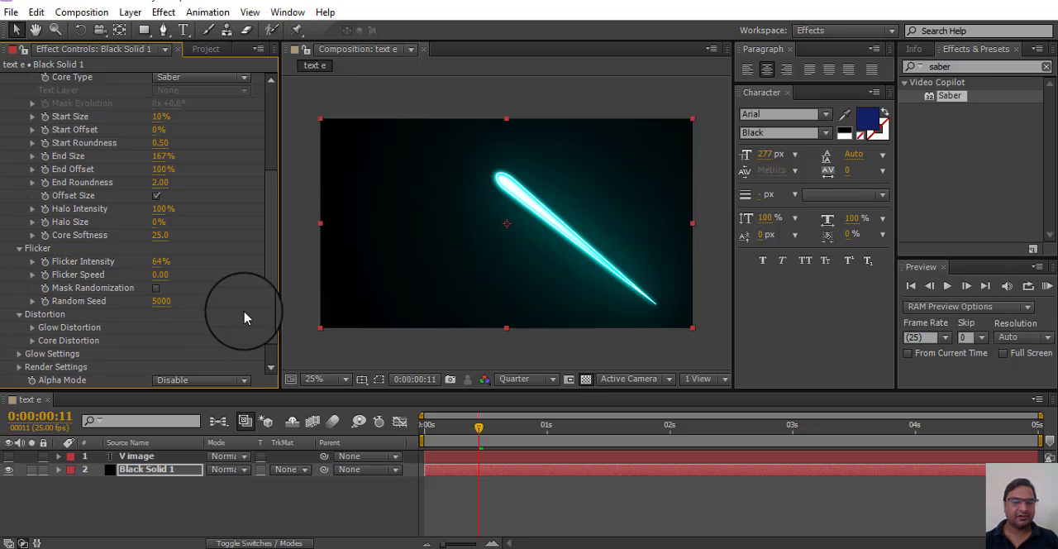
left_click(33, 329)
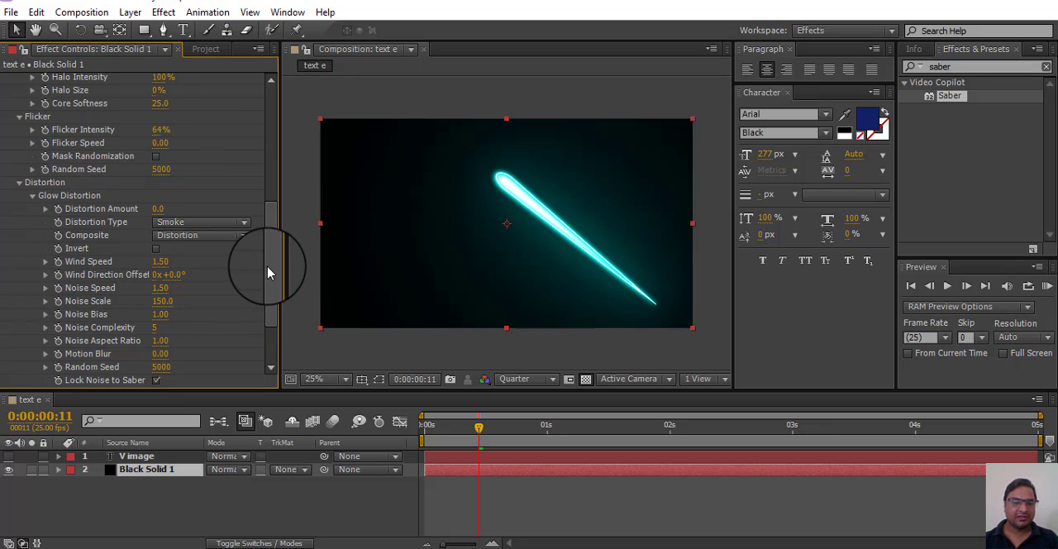
scroll(267, 272, "down", 3)
left_click_drag(160, 239, 221, 243)
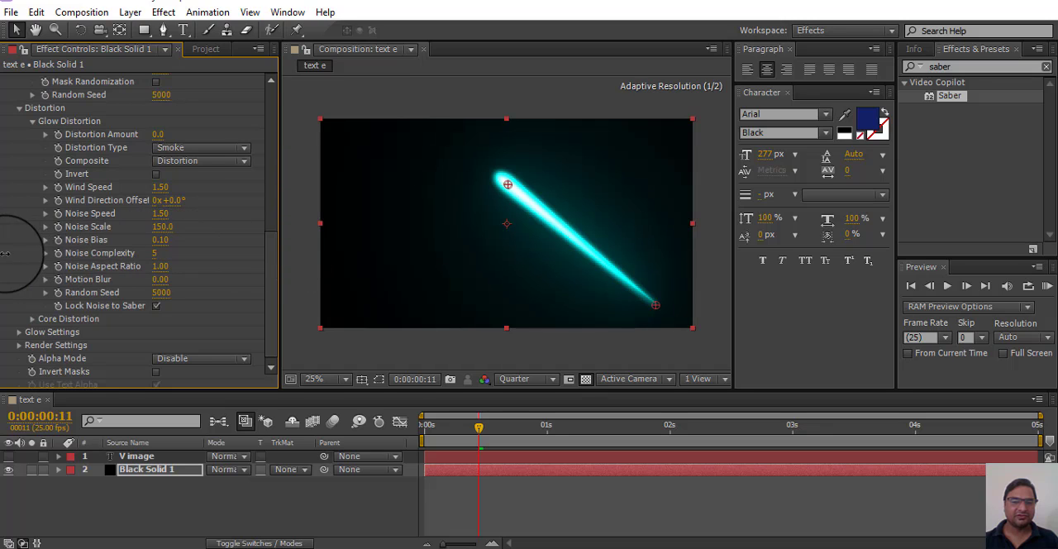
left_click(203, 149)
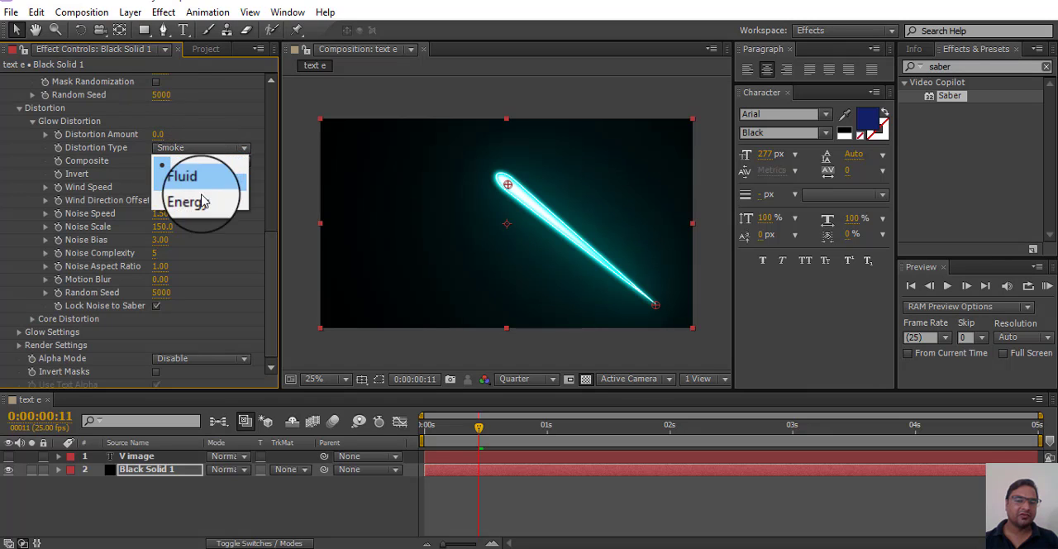
left_click(208, 200)
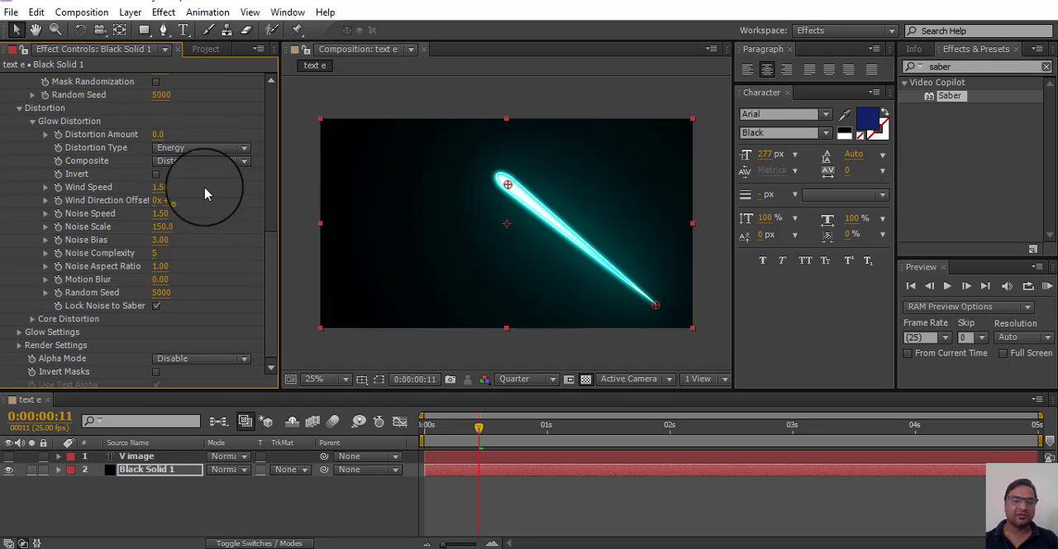
left_click(28, 135)
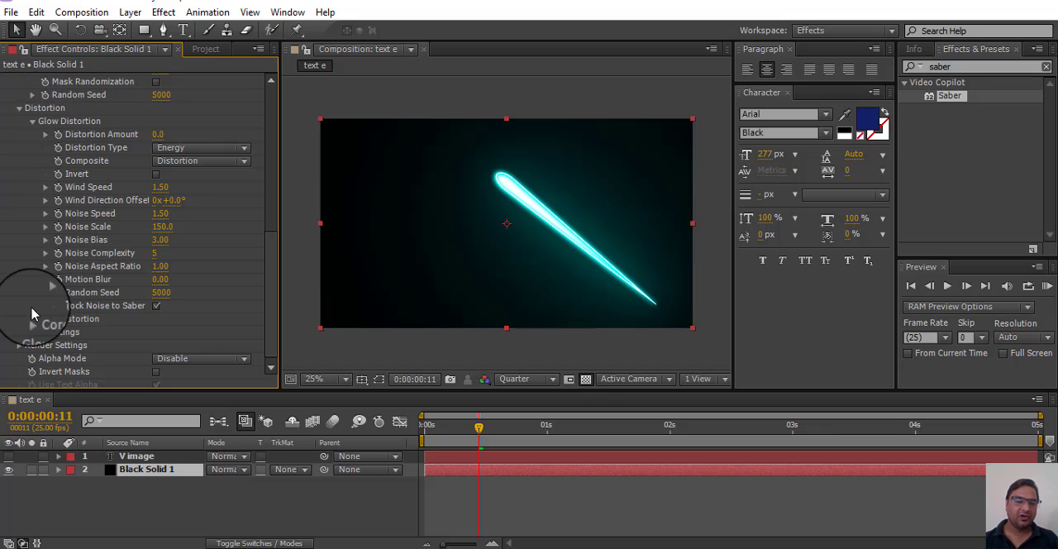
Step: In Saber's Glow Settings, set Glow Size Multiplier to about 17.30, Glow 1 Size to about 173.00 and Glow 4 Intensity to 0.00
left_click(20, 333)
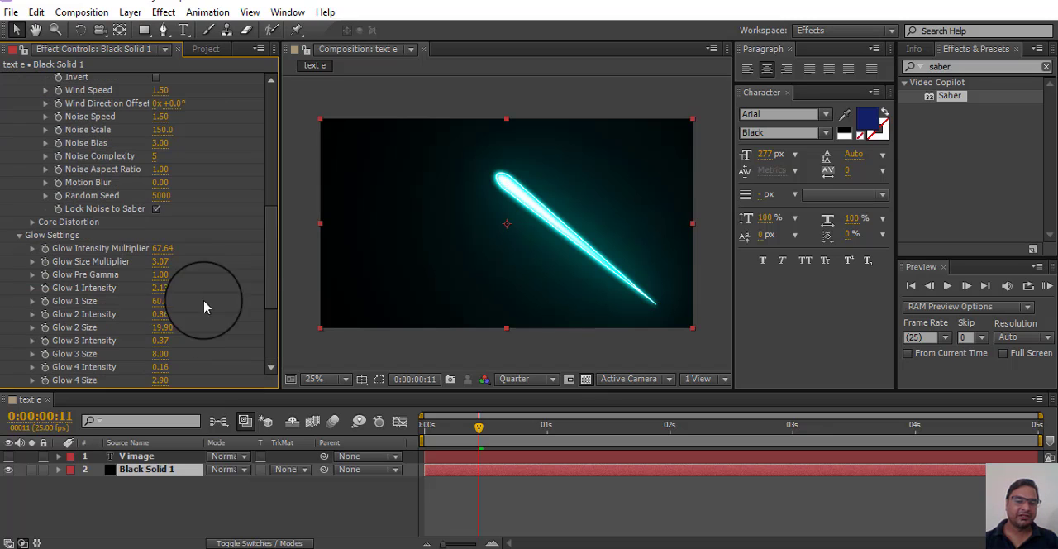
left_click_drag(195, 268, 220, 309)
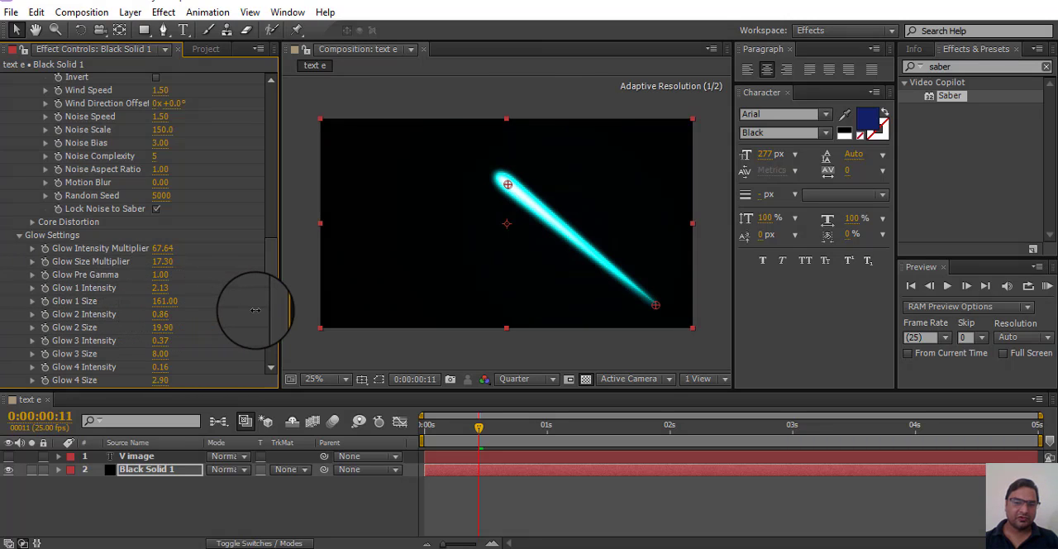
left_click_drag(271, 276, 270, 334)
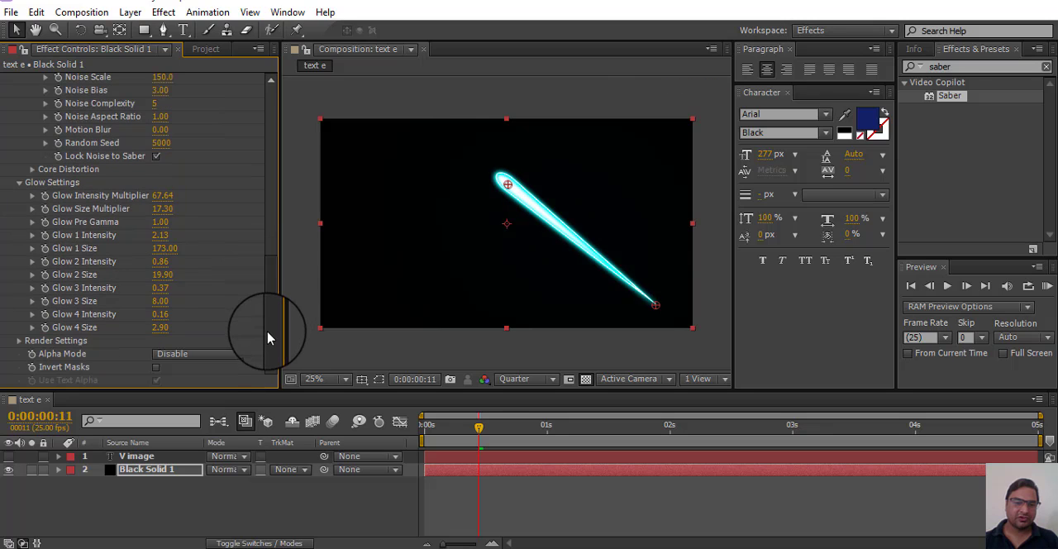
left_click_drag(162, 315, 234, 317)
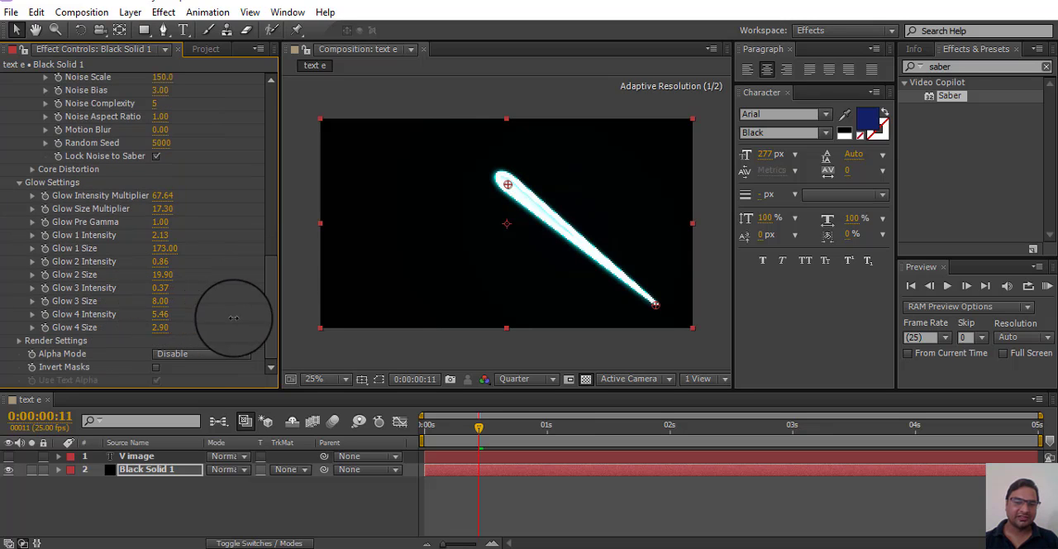
left_click_drag(371, 335, 10, 330)
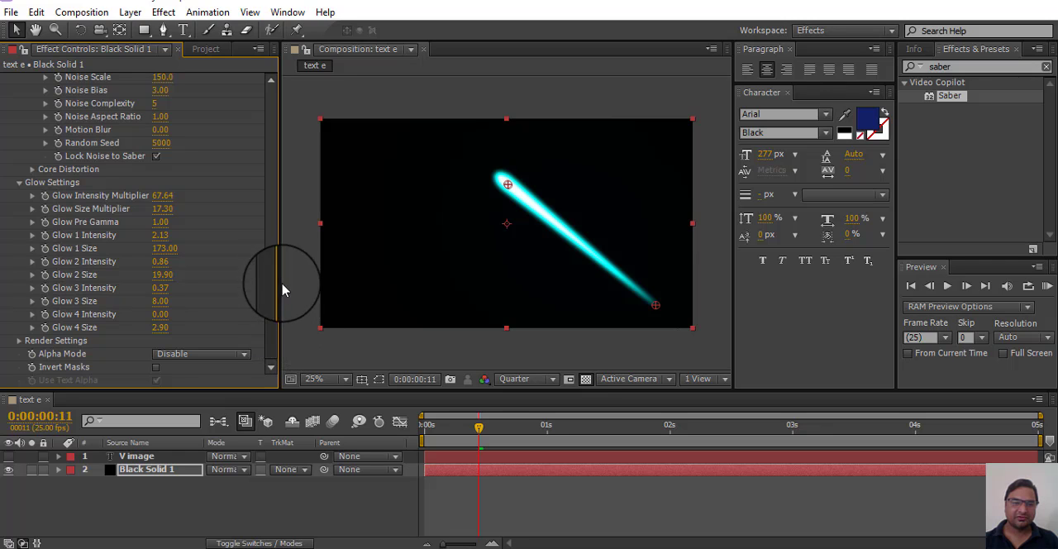
Step: Delete the Saber effect from the Black Solid 1 layer
left_click_drag(274, 270, 306, 88)
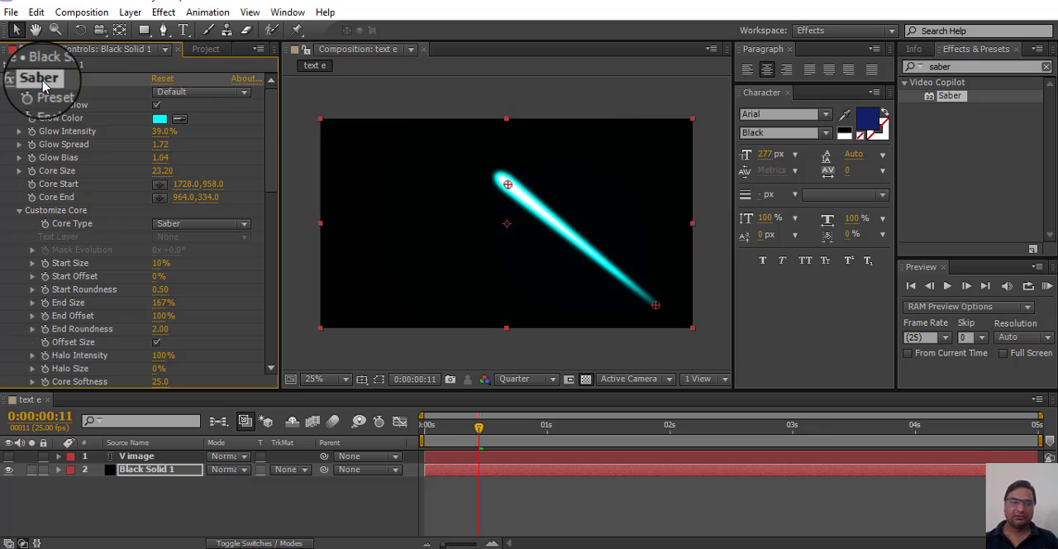
key("Delete")
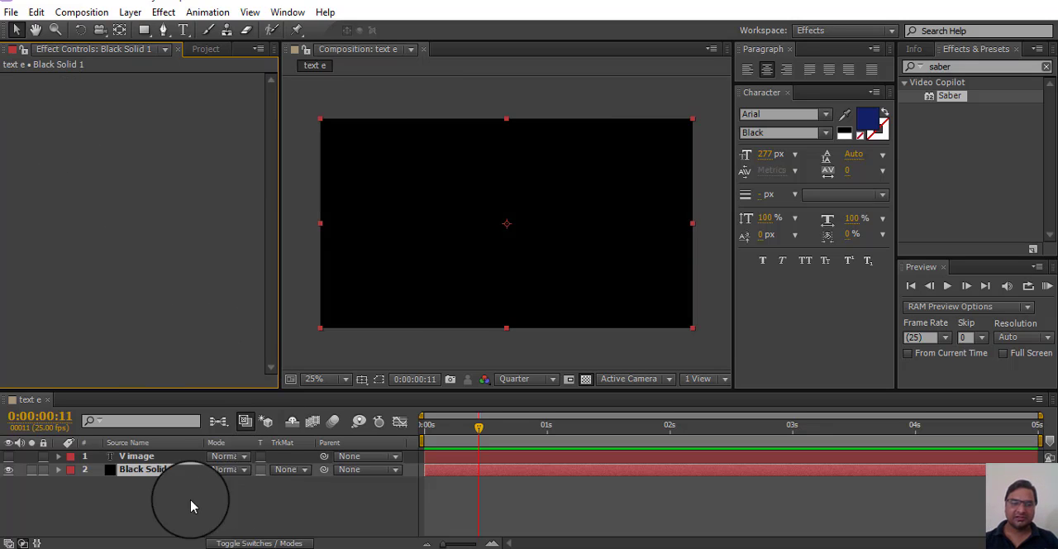
Step: Show the V image text layer and return the time indicator to 0:00:00:00
left_click(9, 457)
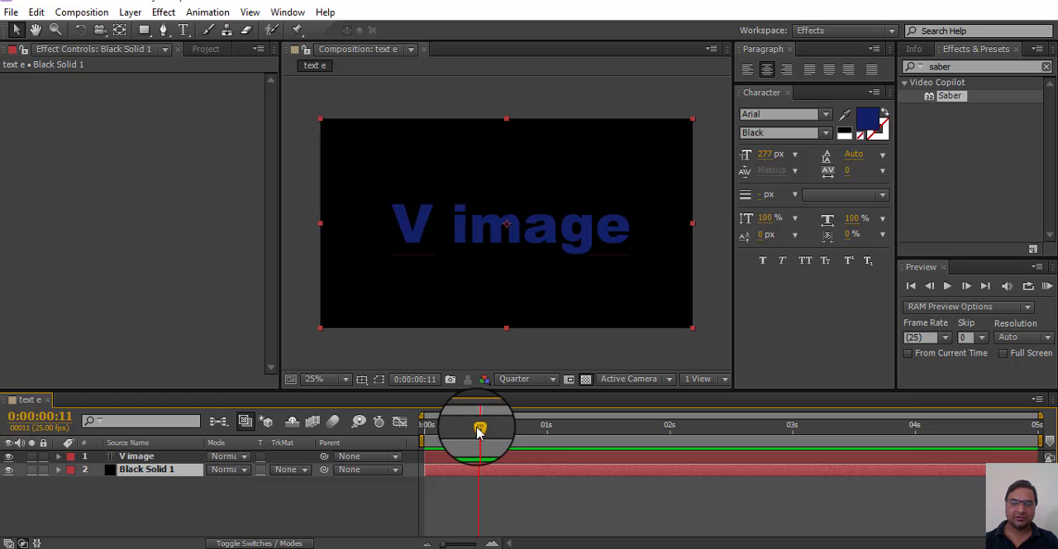
left_click_drag(477, 431, 401, 433)
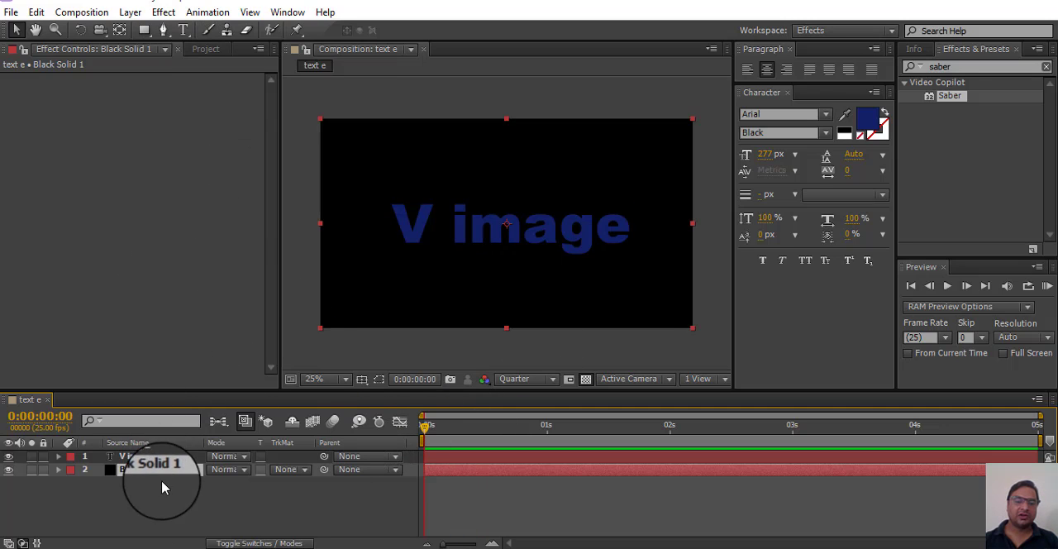
Step: Create a new black solid of 1920 × 1080 px above the V image layer
left_click(146, 32)
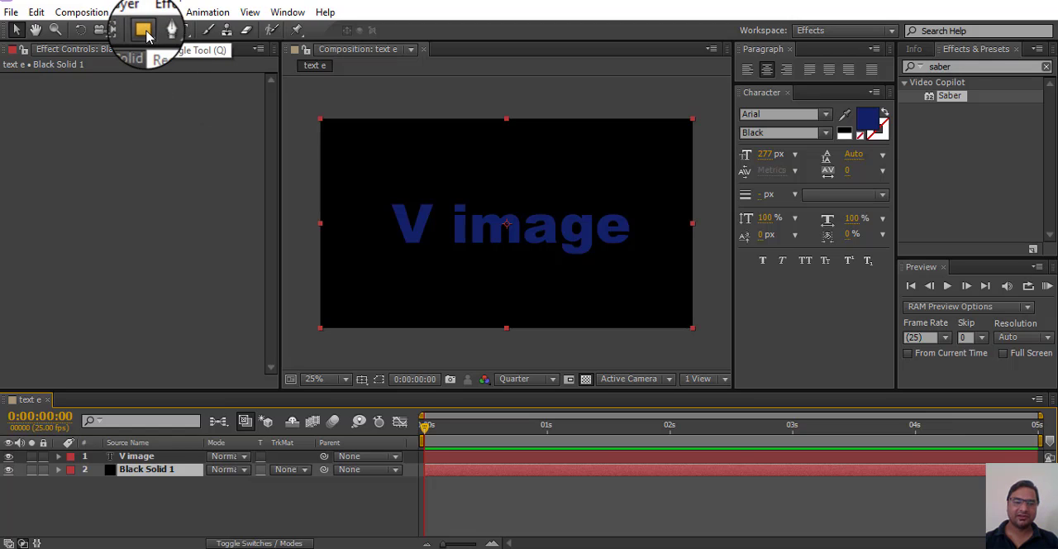
right_click(161, 500)
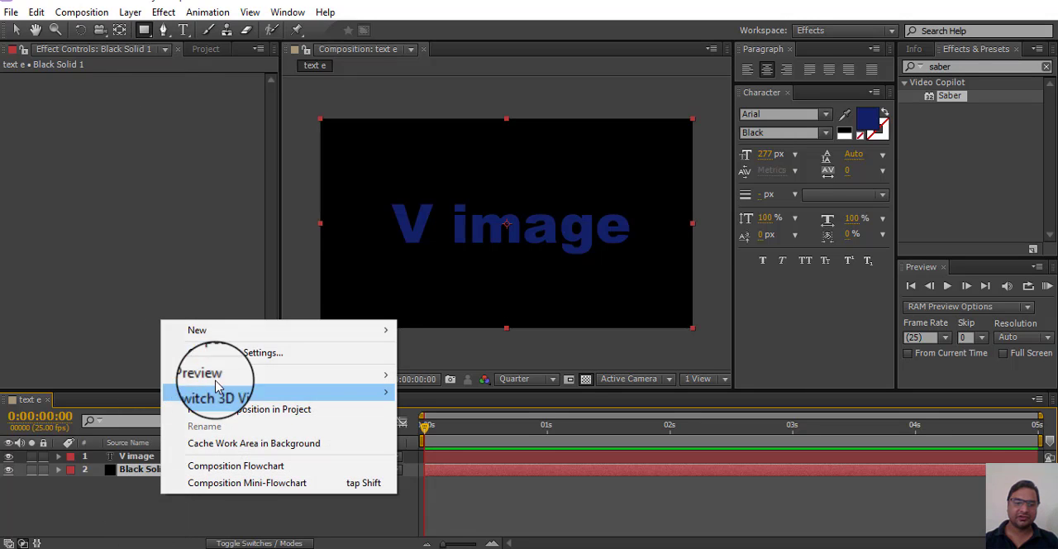
mouse_move(378, 330)
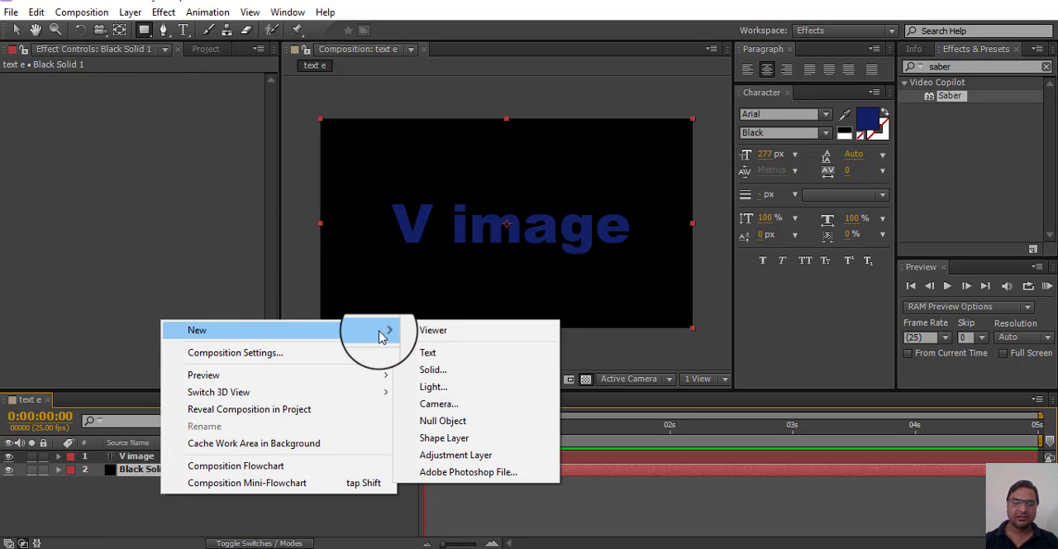
left_click(460, 369)
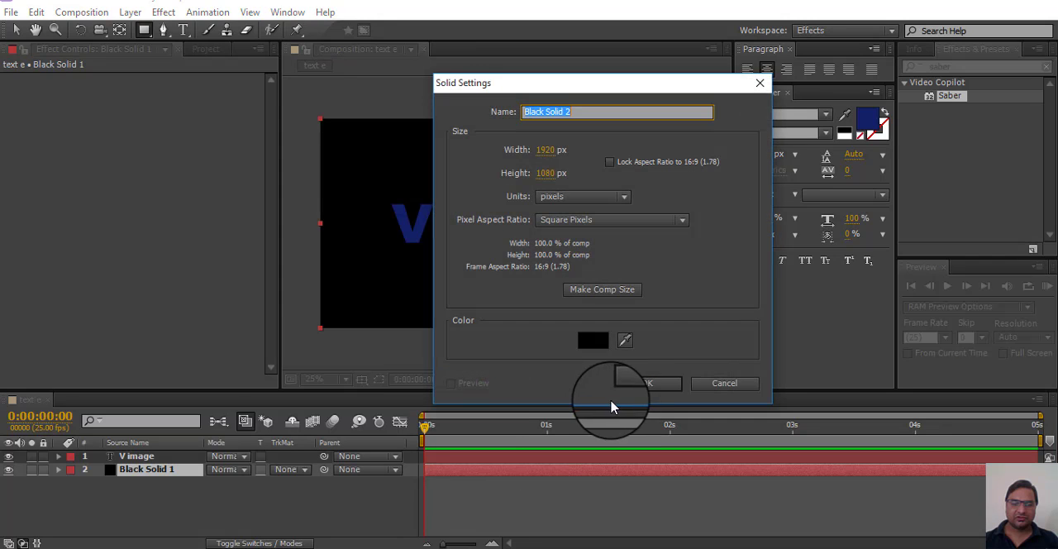
left_click(645, 383)
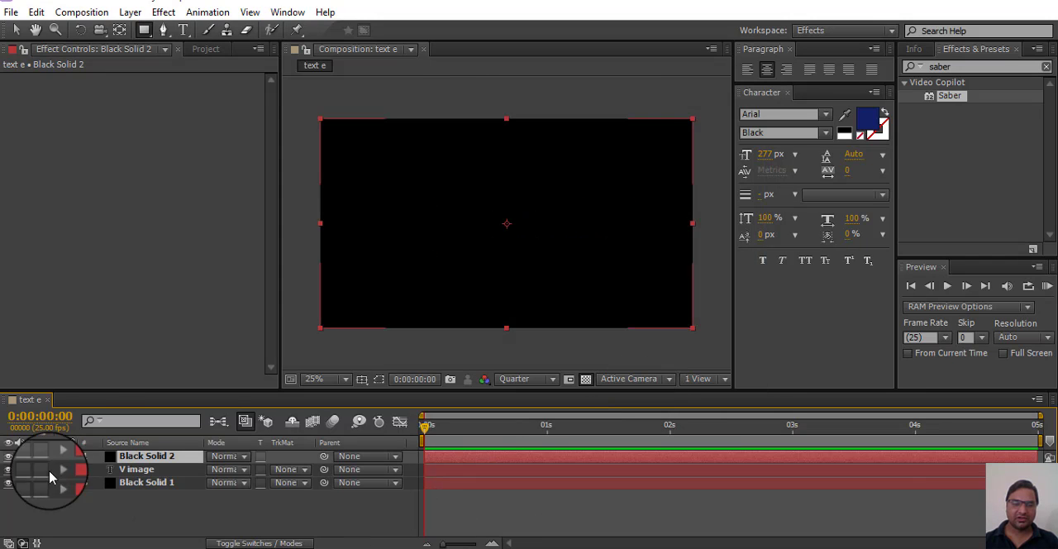
Step: Draw a small star mask on the new black solid, above the gap between the "V" and "image"
left_click_drag(148, 33, 207, 103)
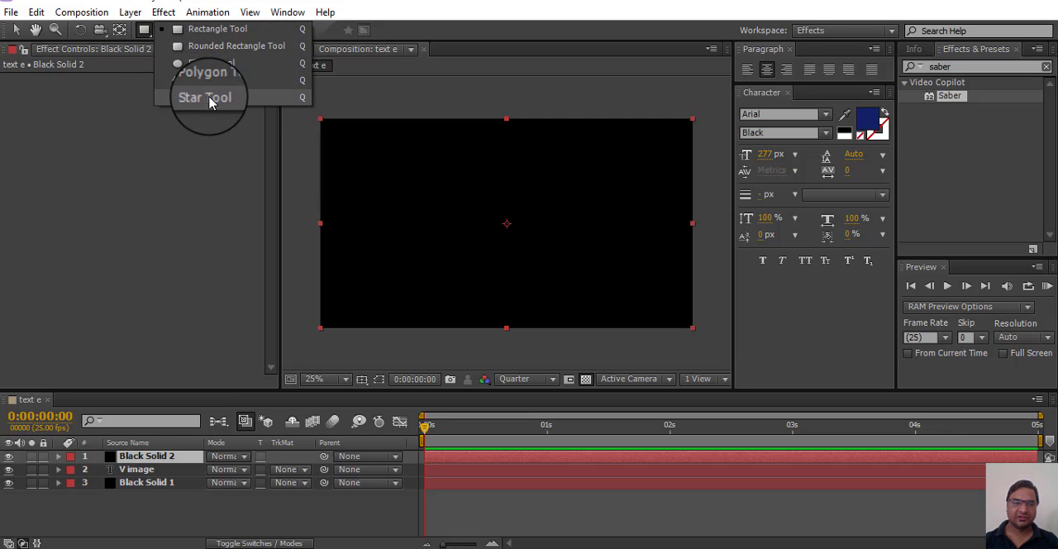
left_click_drag(209, 103, 230, 100)
mouse_move(456, 181)
left_mouse_down()
mouse_move(515, 232)
mouse_move(501, 227)
mouse_move(490, 192)
left_mouse_up()
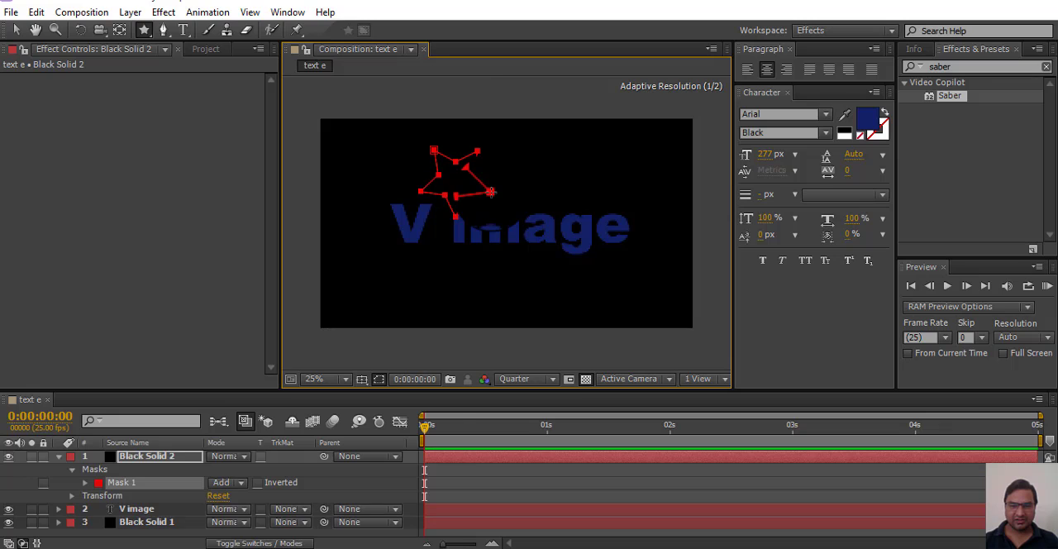
left_click(59, 459)
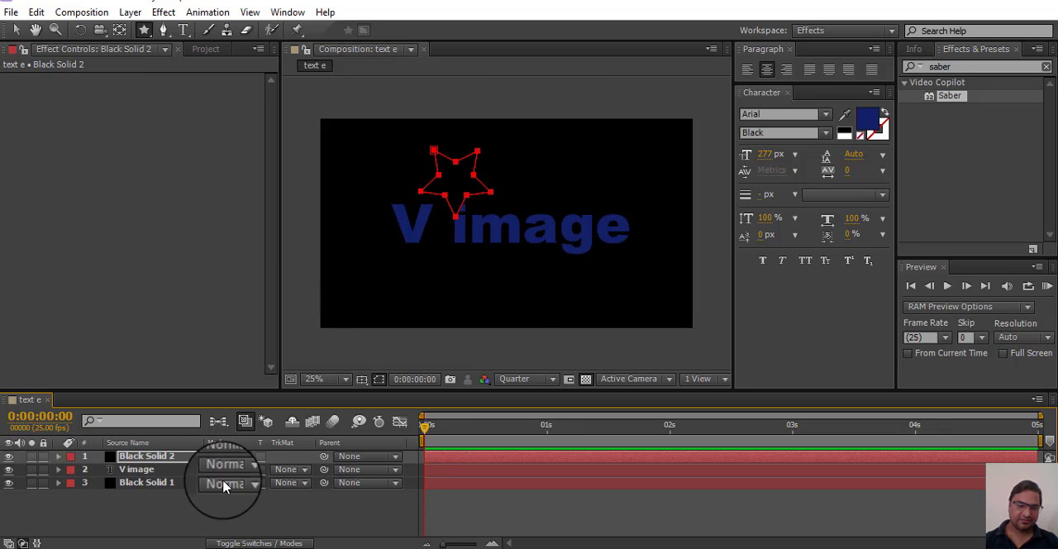
left_click(15, 30)
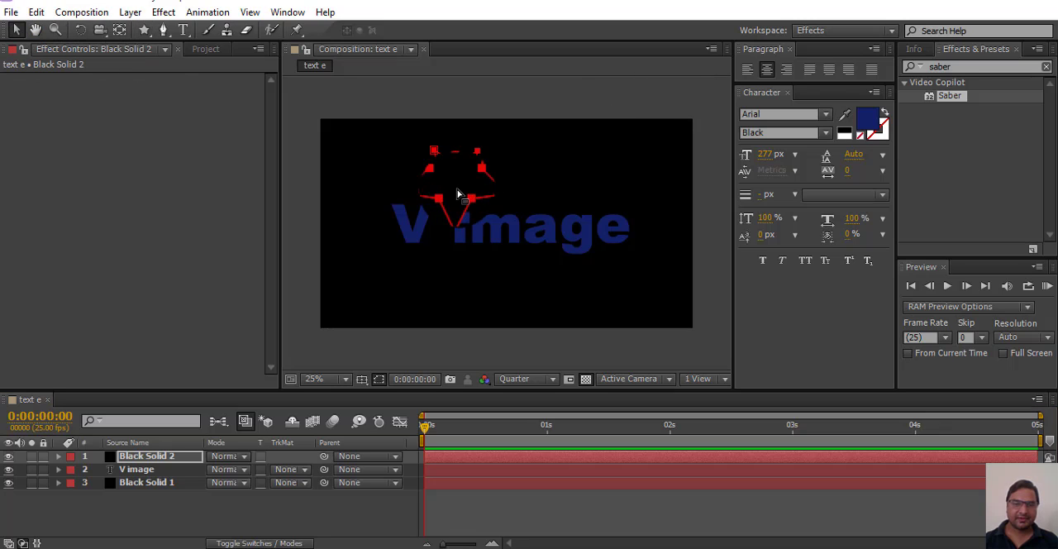
Step: Apply the Saber effect to the Black Solid 1 layer
left_click(171, 486)
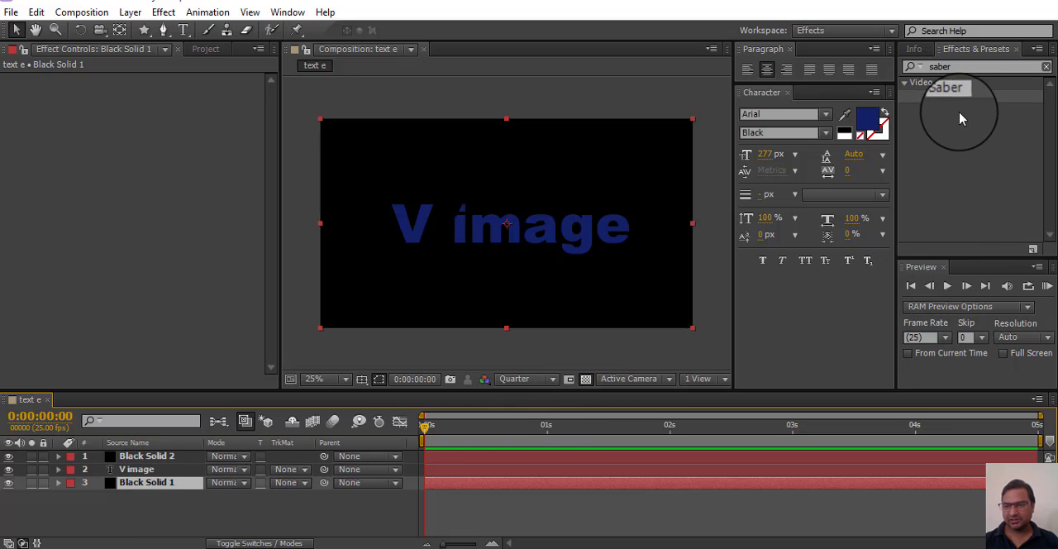
left_click_drag(947, 101, 153, 486)
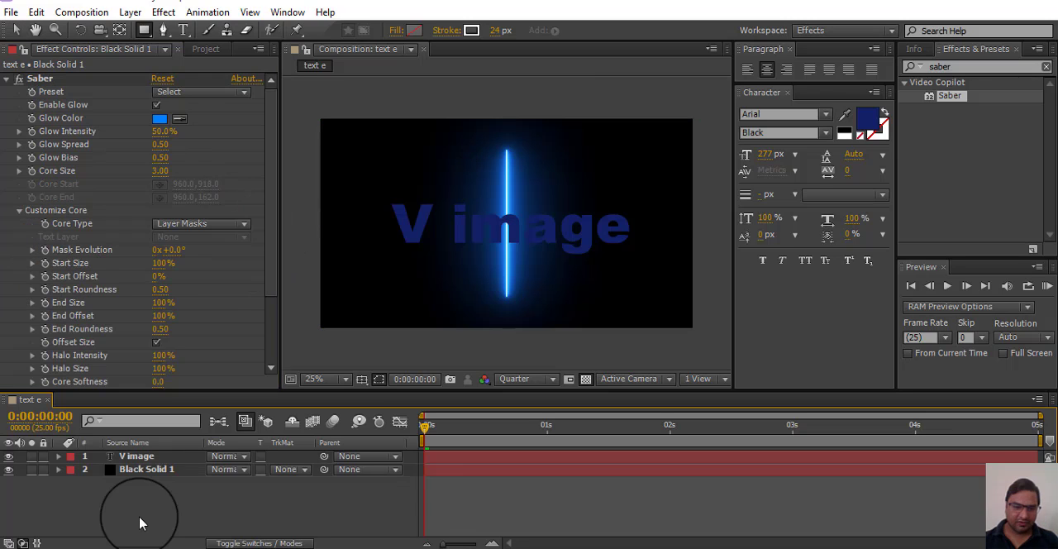
Step: Create another 1920 × 1080 px black solid above the V image layer and apply the Saber effect to it
right_click(140, 516)
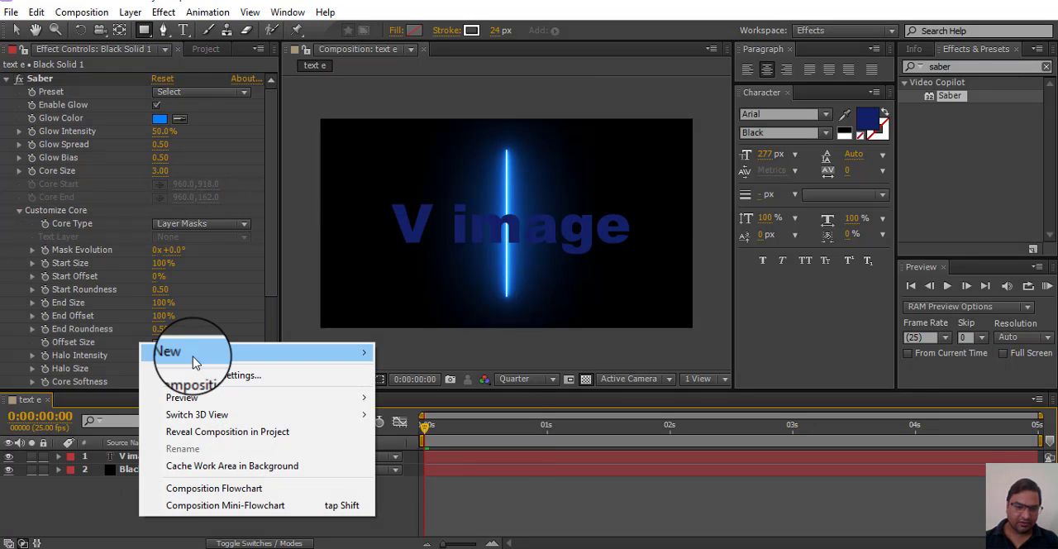
mouse_move(169, 352)
left_click(448, 392)
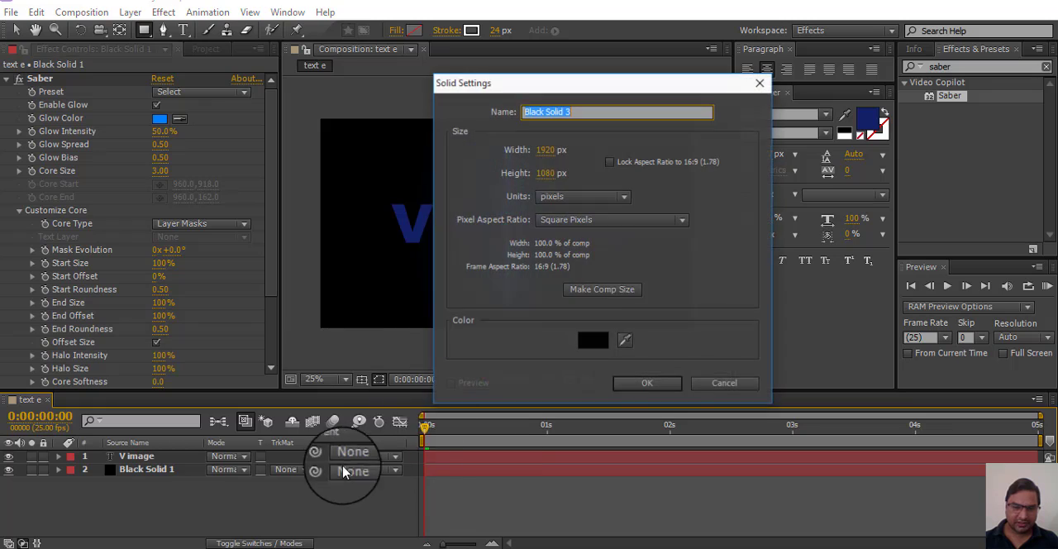
left_click(642, 379)
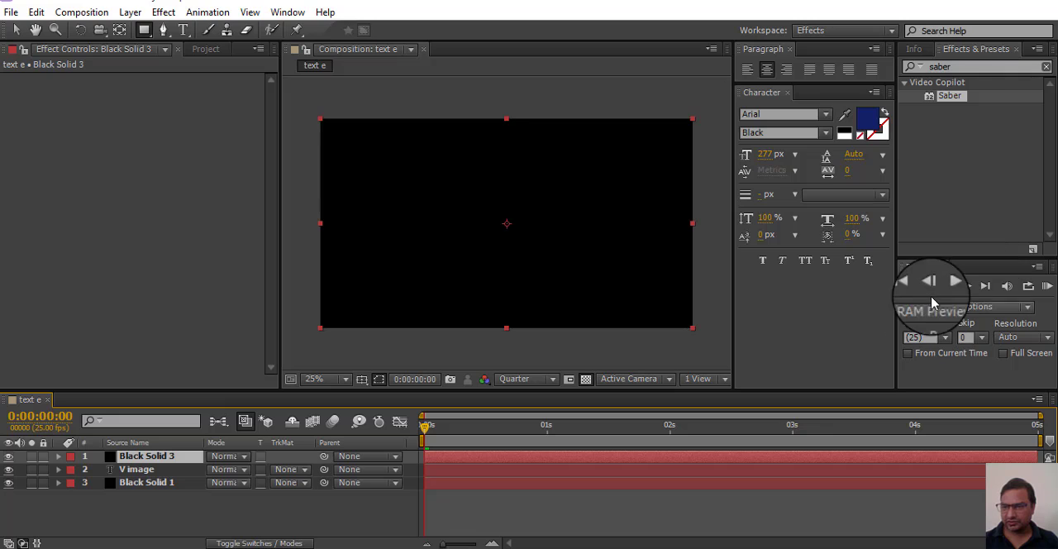
left_click_drag(932, 98, 136, 458)
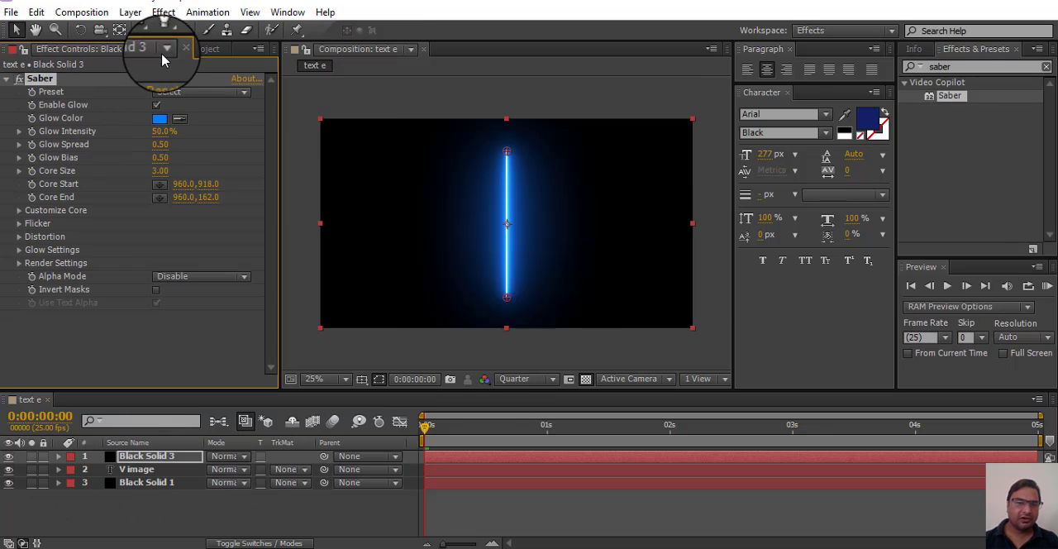
Step: Draw a star mask on Black Solid 3, just beside the Saber beam and entirely within the composition frame
left_click(145, 30)
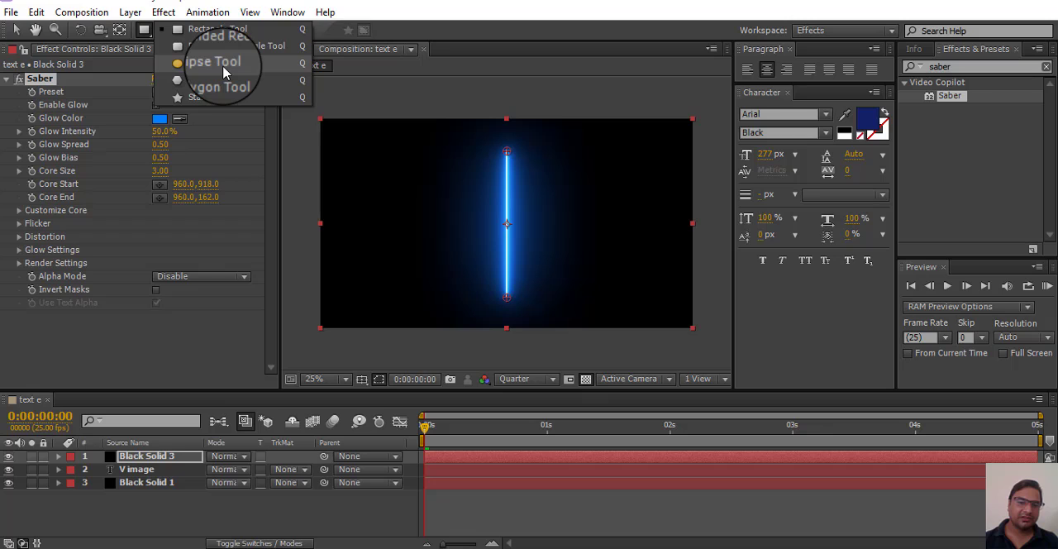
left_click(223, 69)
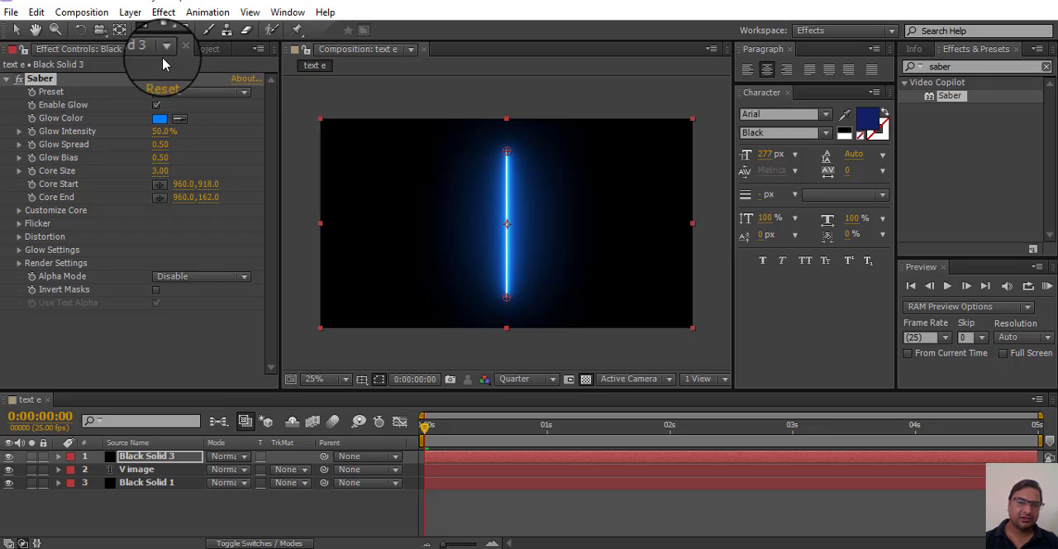
left_click_drag(144, 29, 197, 99)
left_click_drag(466, 172, 550, 140)
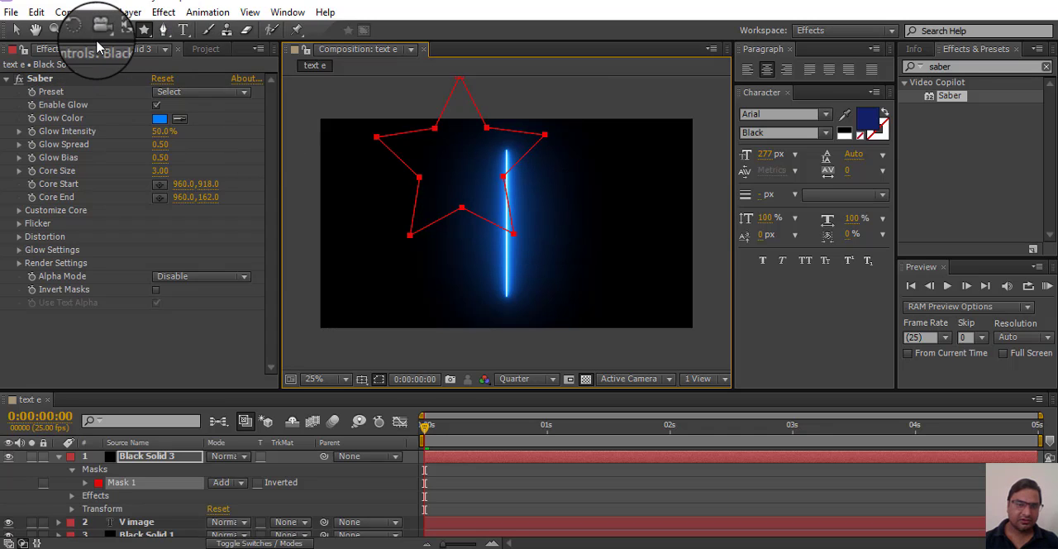
key("ctrl+z")
left_click_drag(455, 209, 513, 227)
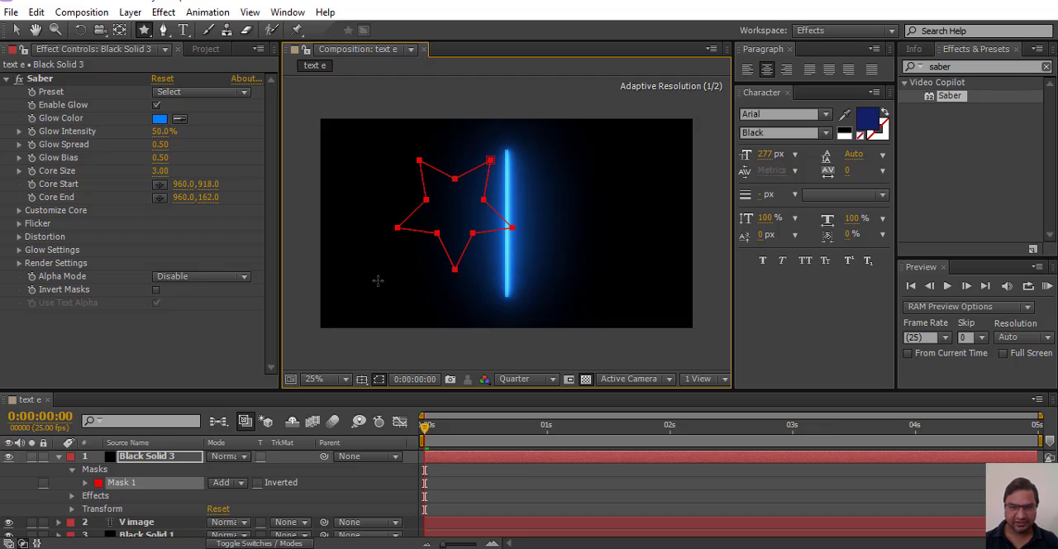
Step: Set Saber's Core Type to Layer Masks and its Start Size to 0%
left_click(272, 236)
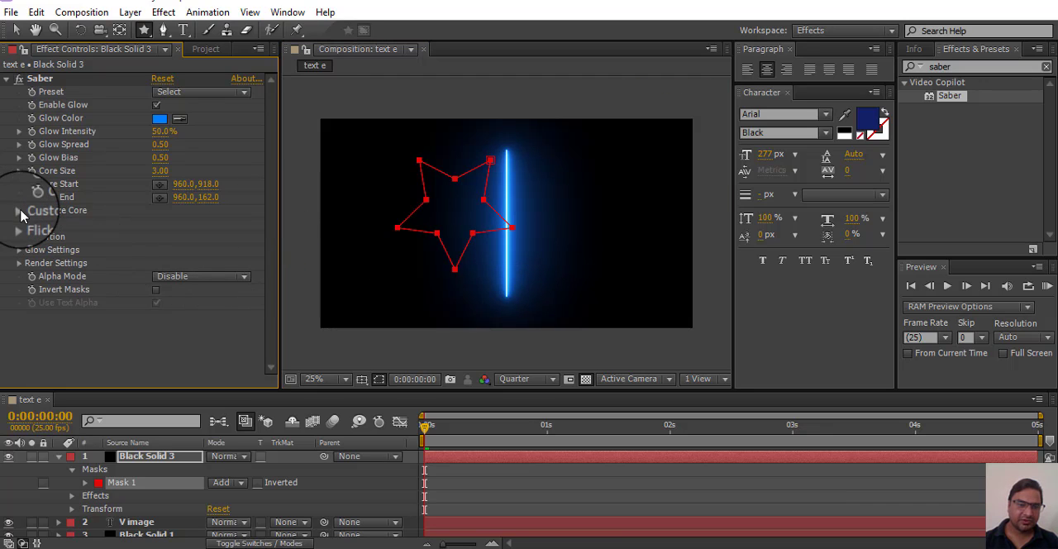
left_click(20, 211)
left_click(237, 222)
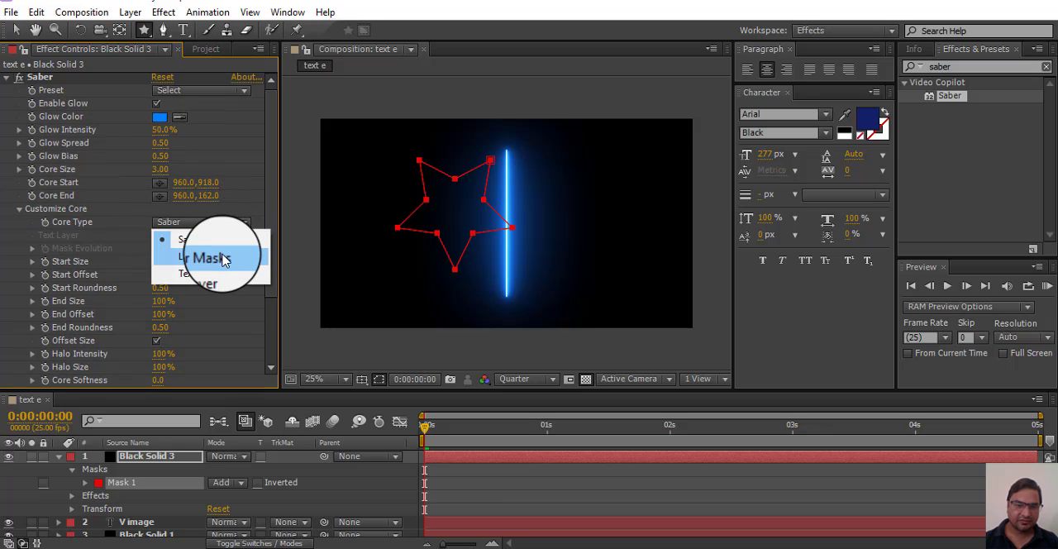
left_click(222, 258)
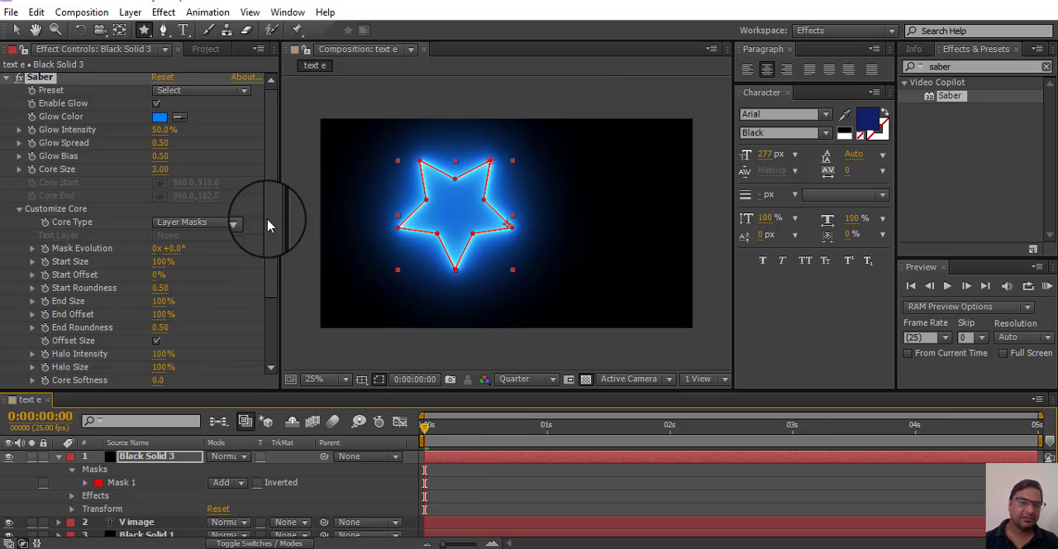
left_click_drag(149, 262, 40, 277)
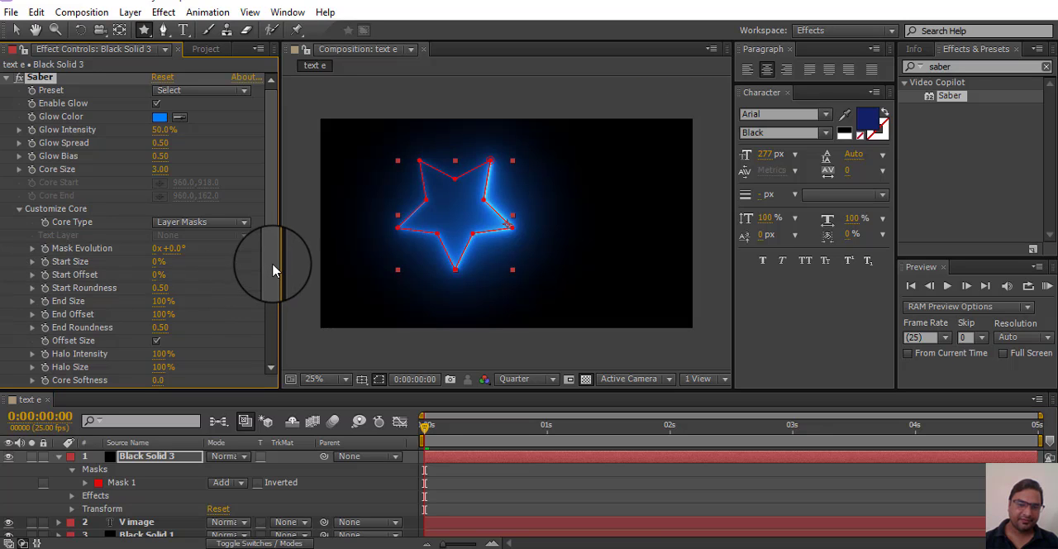
Step: Keyframe Saber's Start Offset at 97% on frame 0:00:00:00 and at 1% on frame 0:00:01:05
left_click_drag(273, 276, 272, 283)
left_click_drag(425, 426, 677, 461)
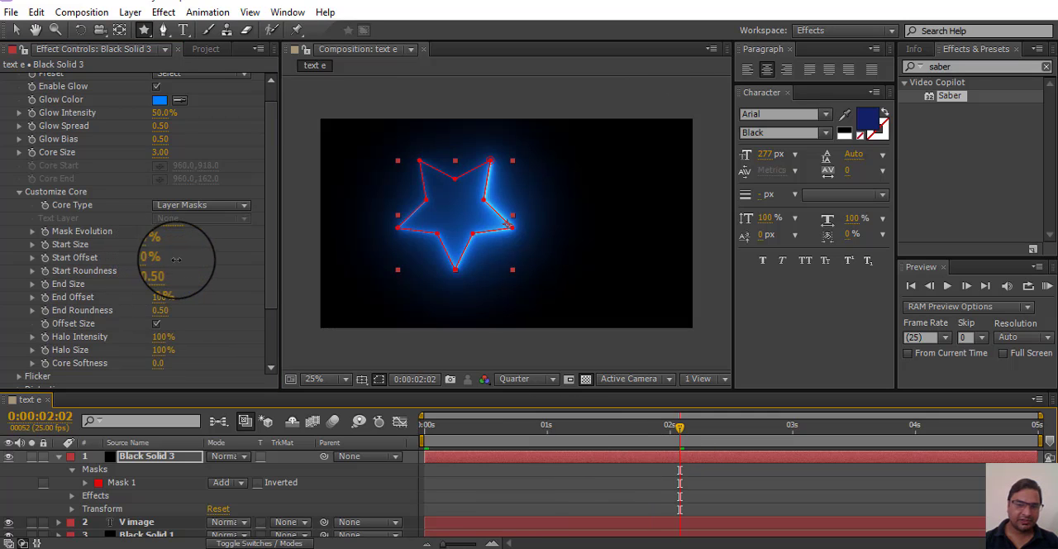
left_click_drag(176, 258, 224, 276)
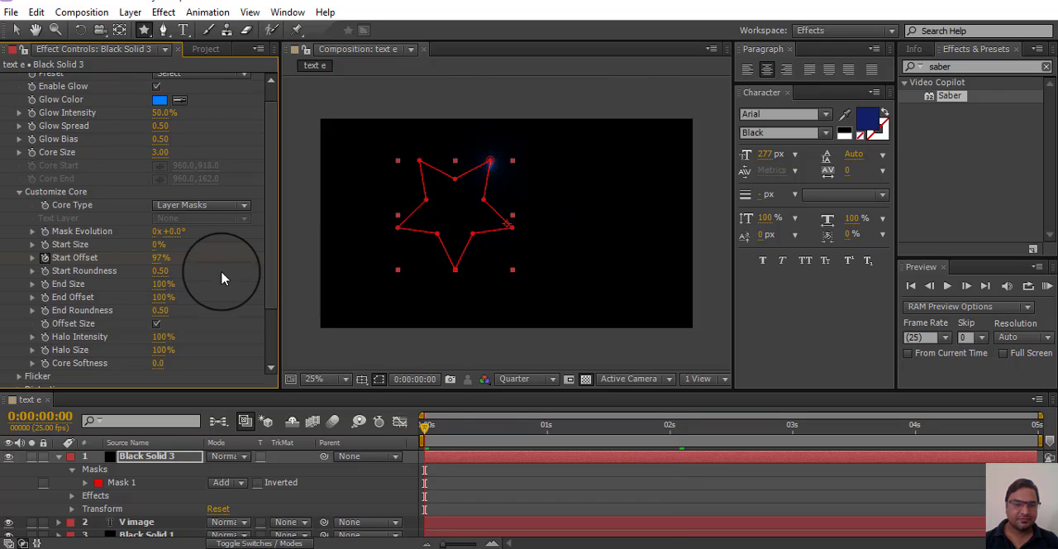
left_click(426, 426)
left_click_drag(426, 426, 572, 427)
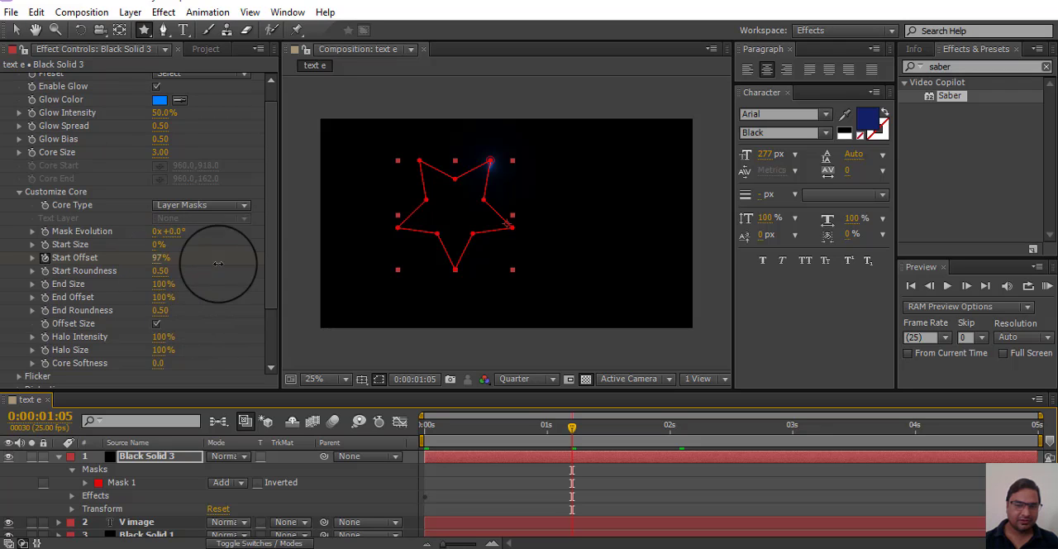
left_click_drag(218, 263, 1, 273)
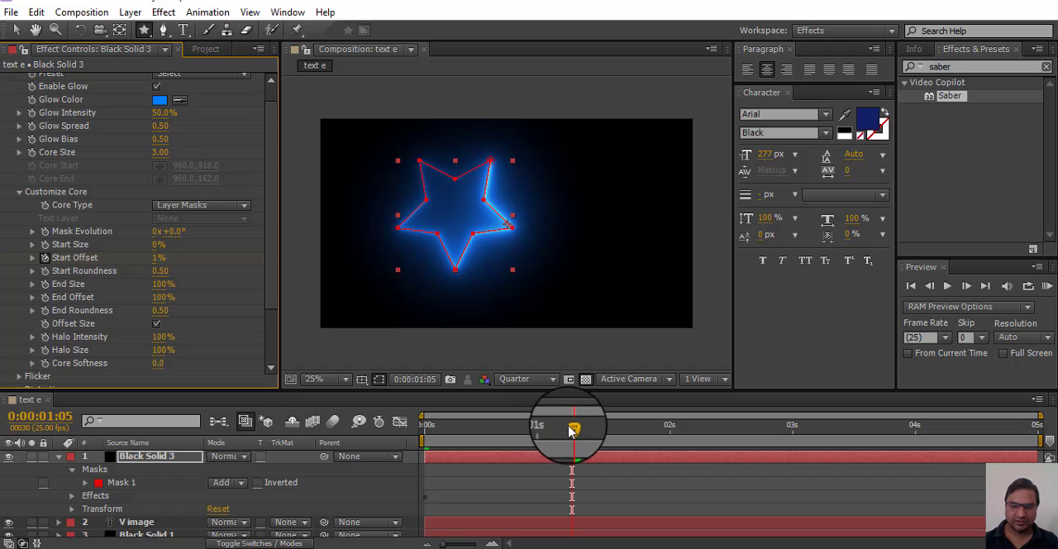
Step: Preview the star outline animation from the beginning of the composition and return to the first frame
left_click_drag(572, 426, 468, 426)
key("Home")
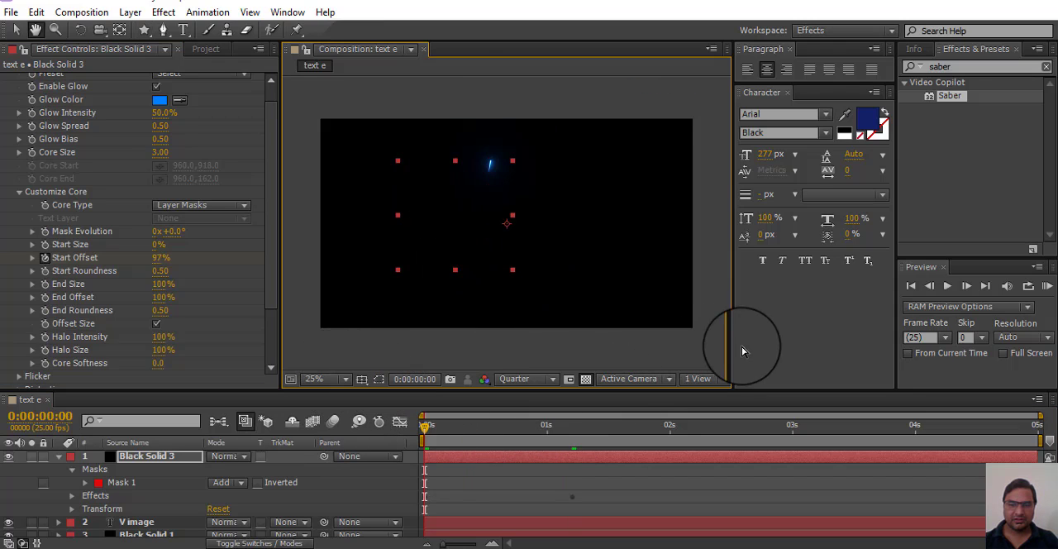
key("space")
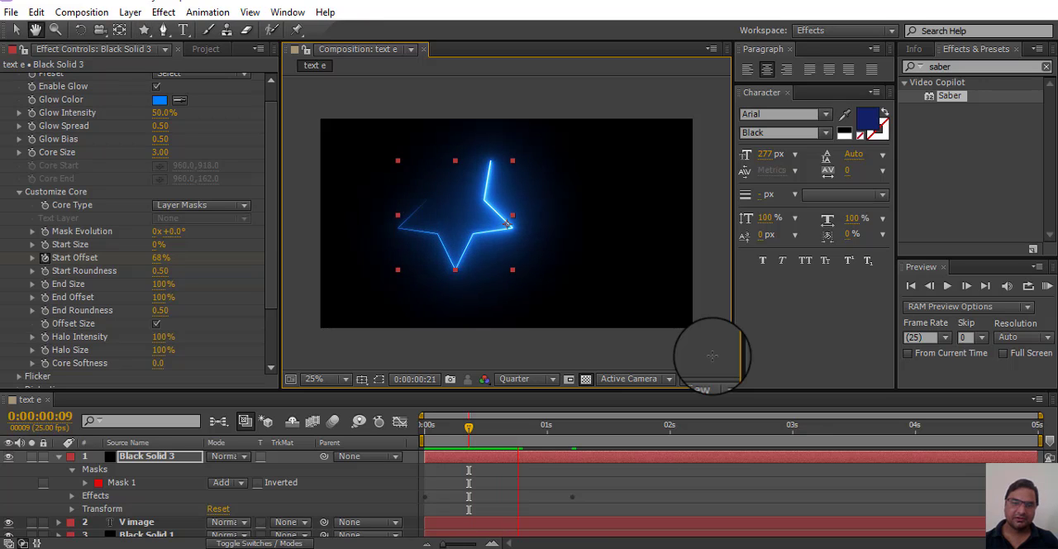
key("space")
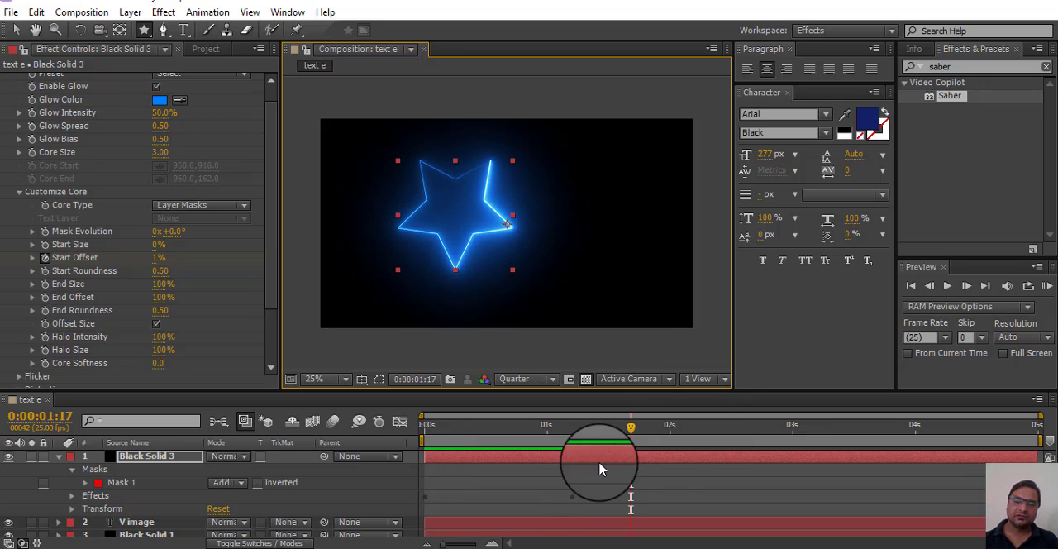
left_click_drag(631, 429, 95, 473)
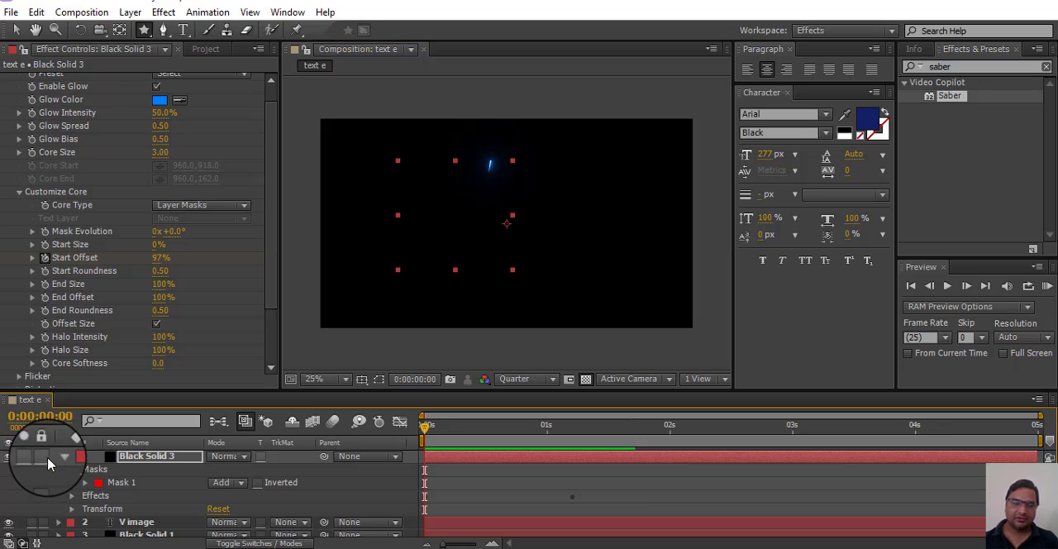
Step: Set Black Solid 1's Saber Core Type to Text Layer and choose the V image layer as its Text Layer
left_click(59, 455)
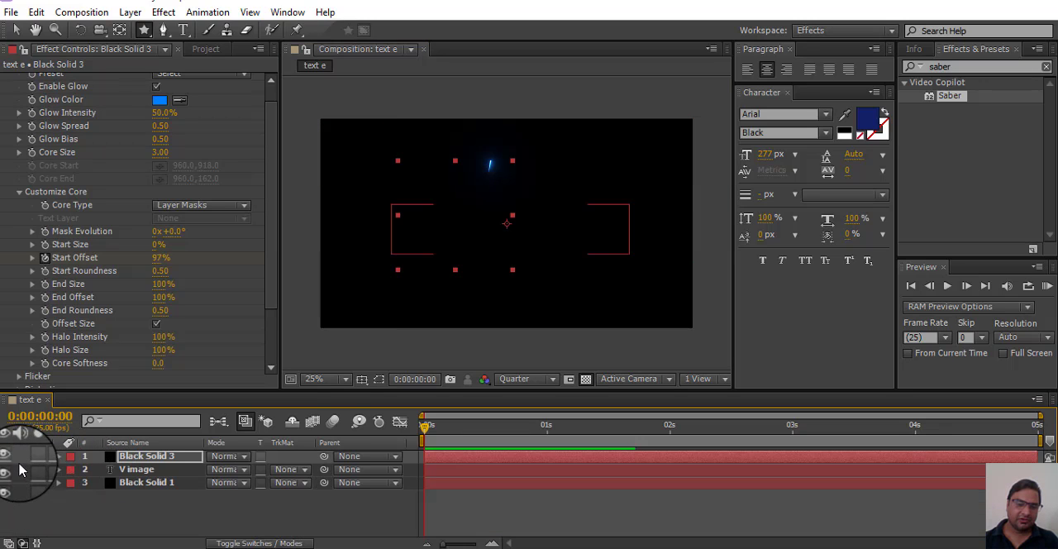
left_click(132, 469)
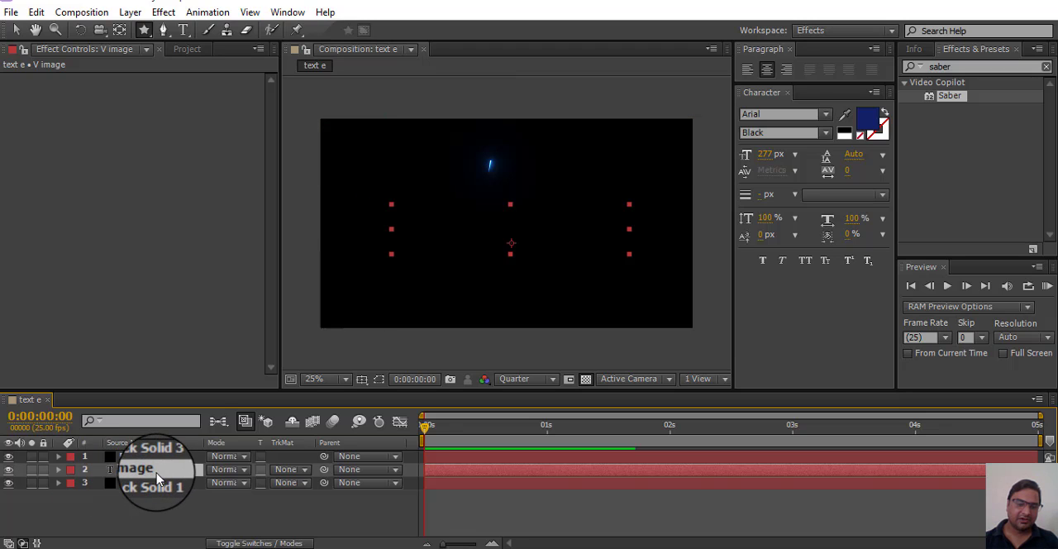
left_click(146, 485)
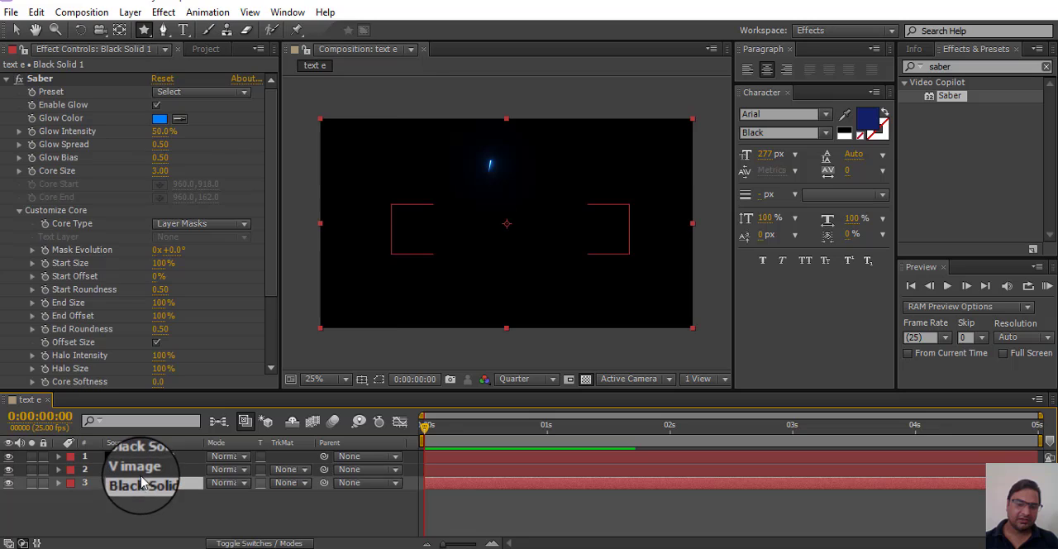
left_click(241, 224)
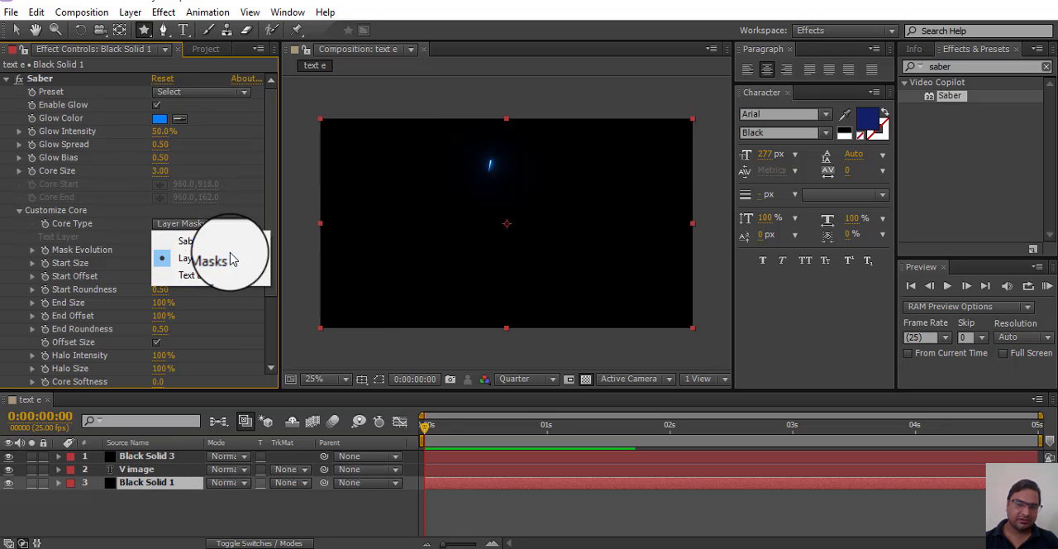
left_click(214, 277)
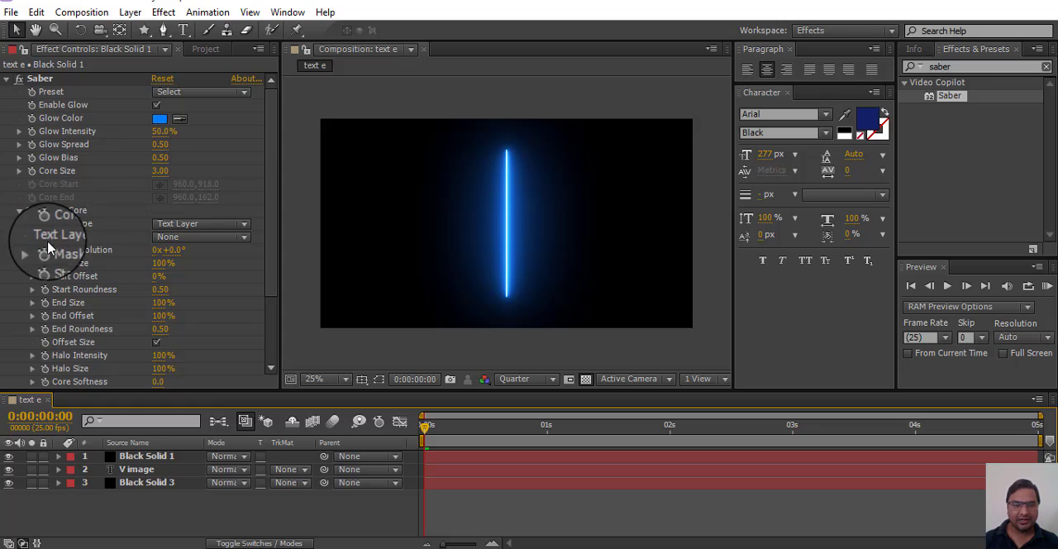
left_click(243, 239)
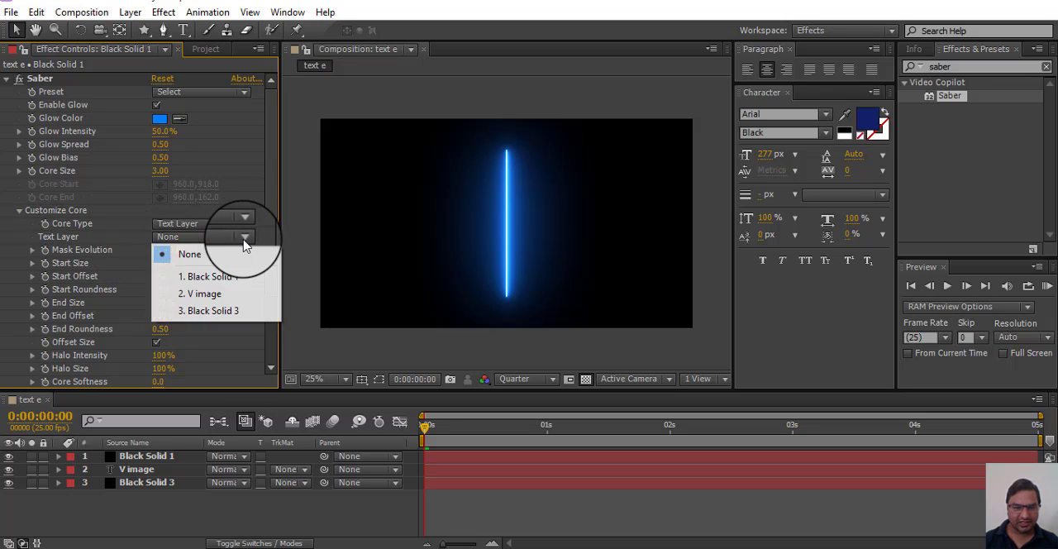
left_click(200, 301)
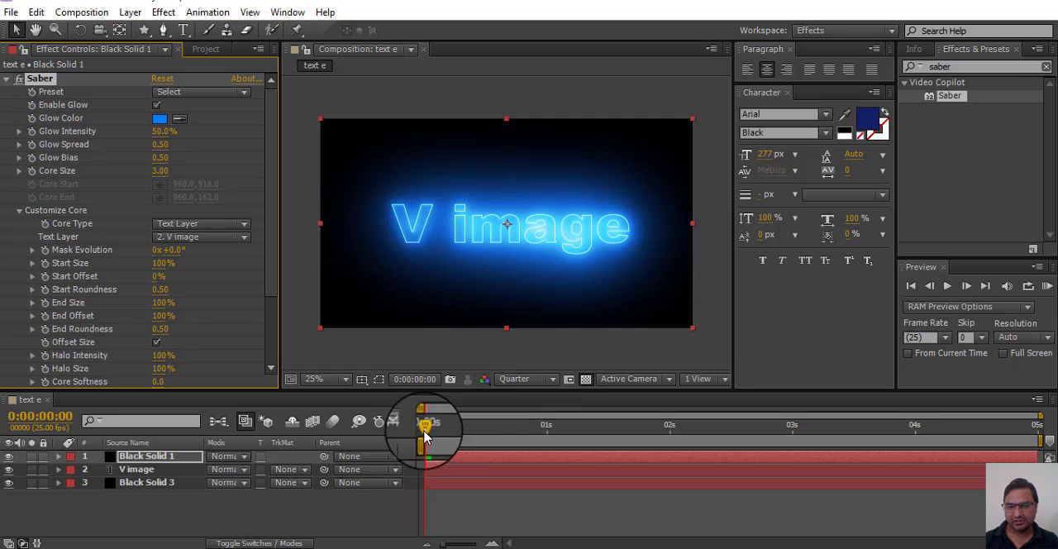
Step: Preview the glowing V image text from the start of the composition and return to the first frame
left_click_drag(425, 427, 236, 431)
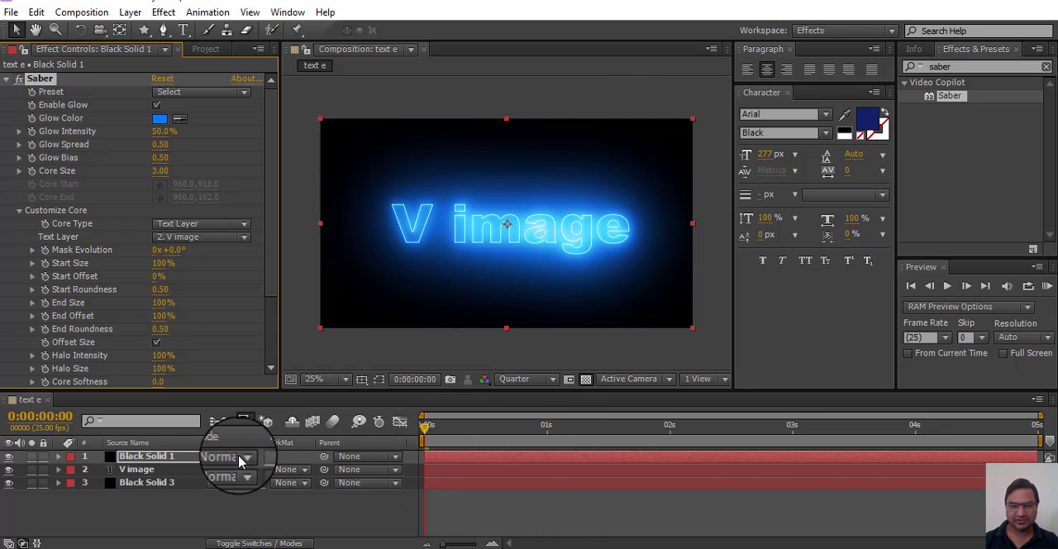
key("space")
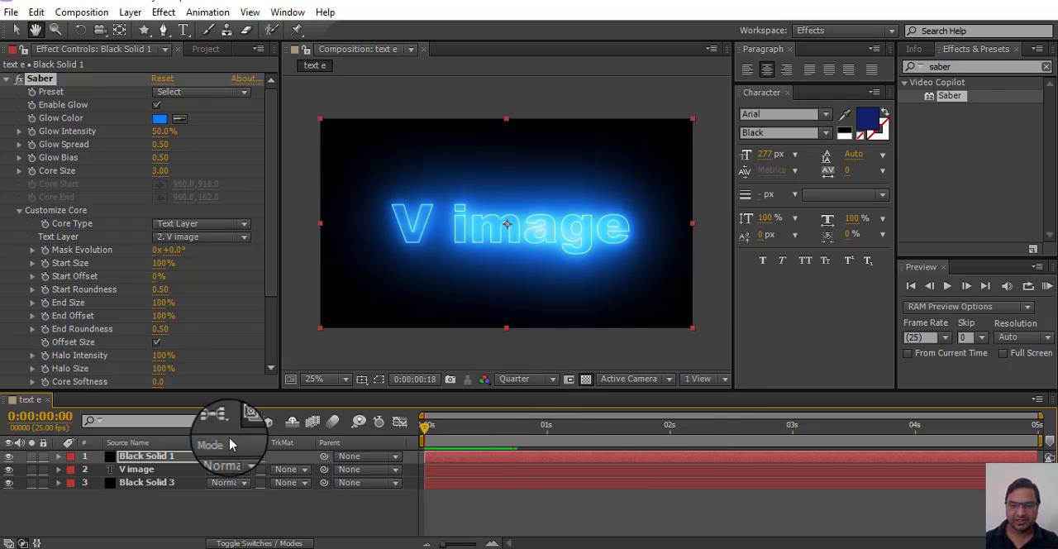
left_click(510, 438)
left_click_drag(510, 434, 254, 444)
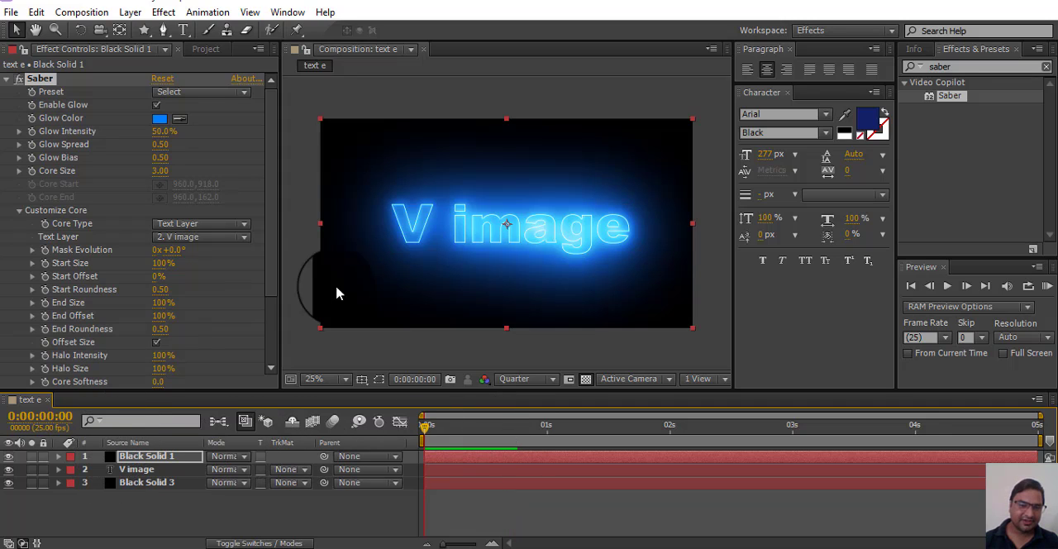
Step: Set Saber's End Roundness to 0.54 on Black Solid 1
left_click_drag(271, 272, 268, 320)
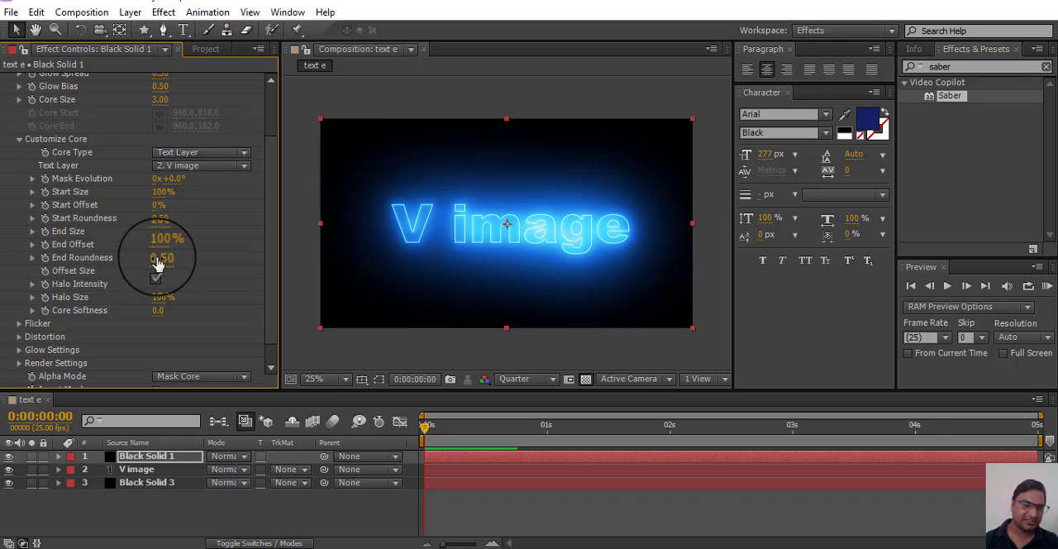
left_click_drag(188, 262, 196, 262)
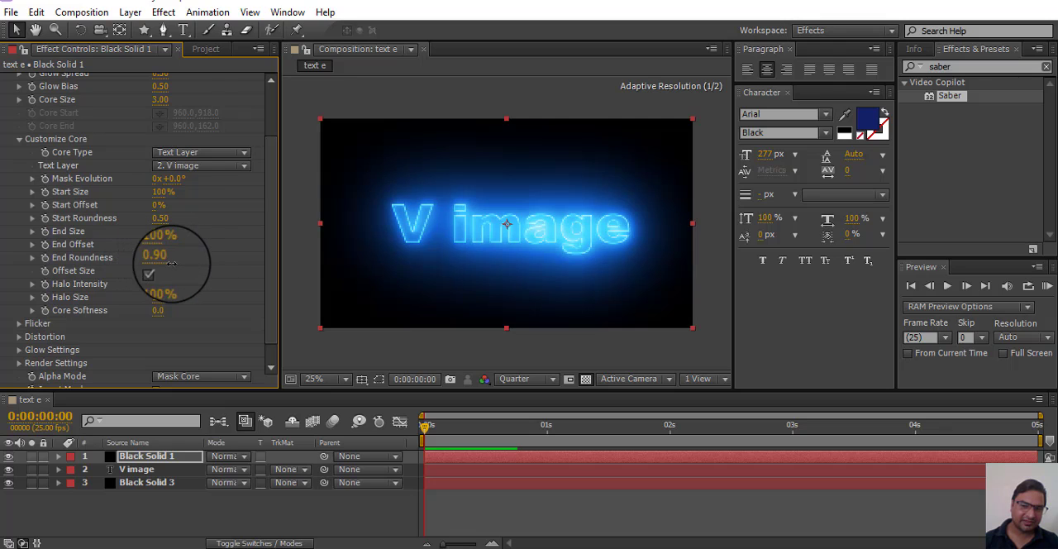
Step: Keyframe Saber's Start Offset at 100% on frame 0:00:00:00 and at 0% on frame 0:00:04:24
left_click_drag(269, 290, 268, 312)
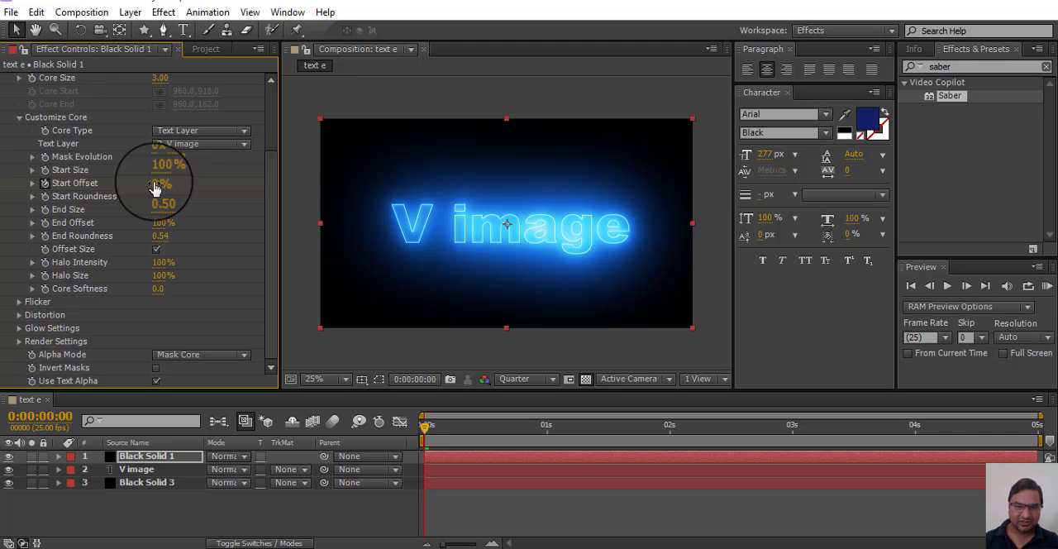
left_click_drag(154, 188, 259, 183)
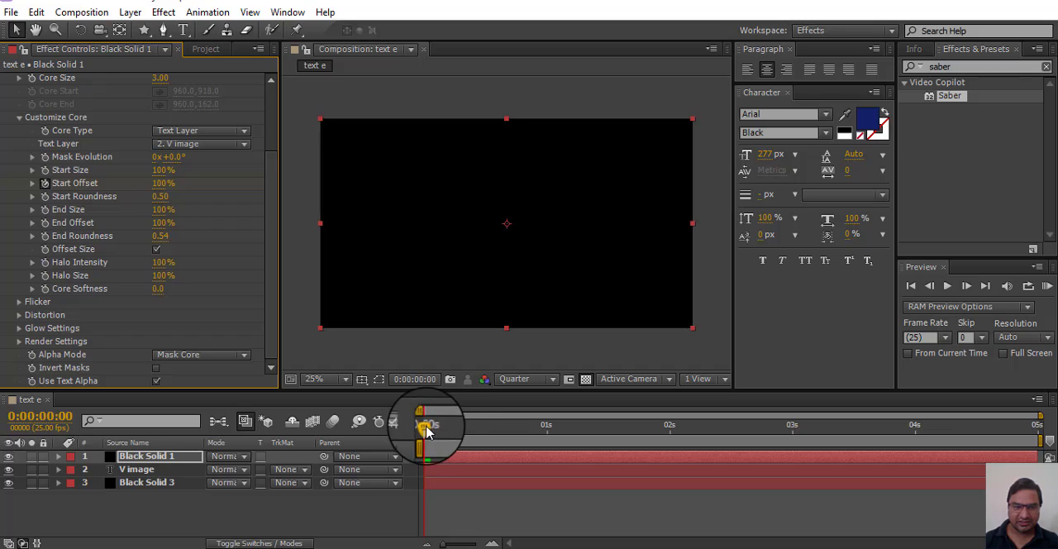
left_click_drag(424, 426, 587, 427)
left_click_drag(668, 442, 1041, 437)
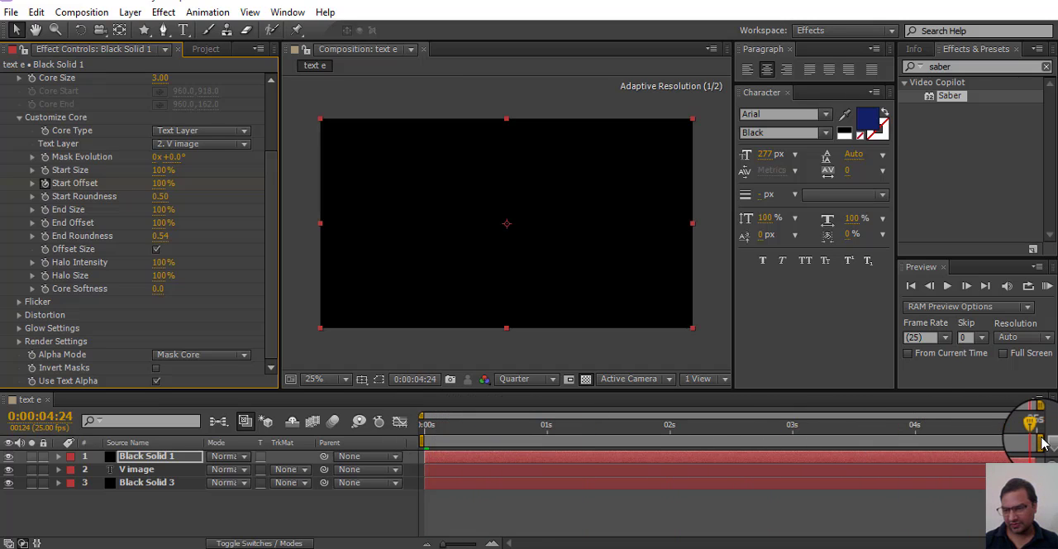
left_click(222, 293)
left_click(163, 183)
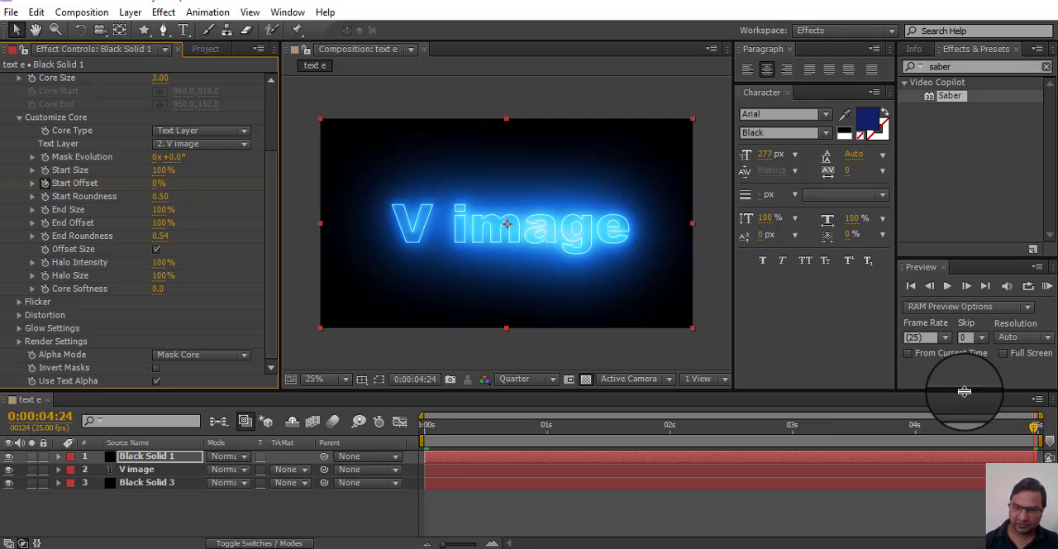
Step: Preview the V image text reveal from the first frame, stopping at about one second
left_click_drag(1033, 428, 302, 485)
key("space")
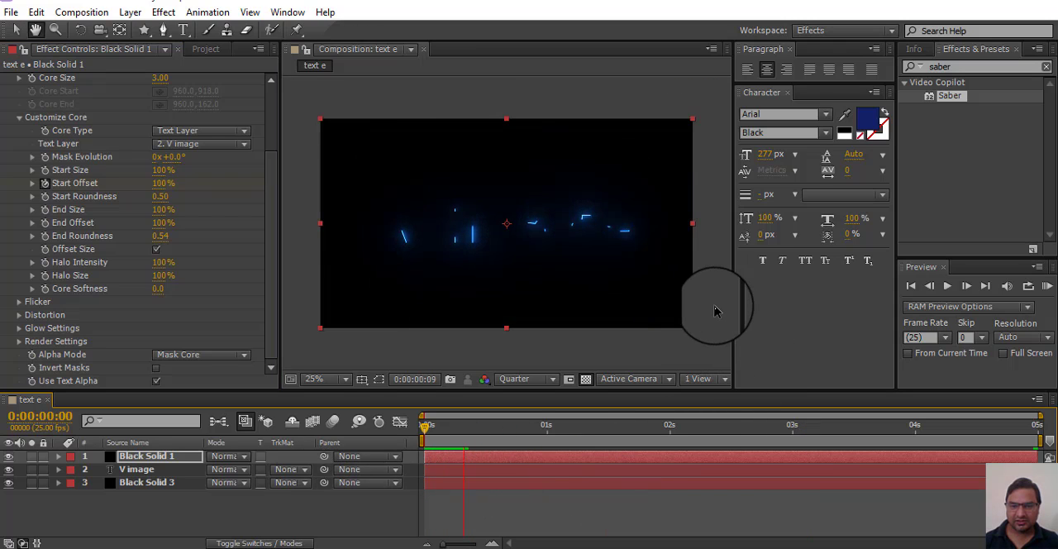
key("space")
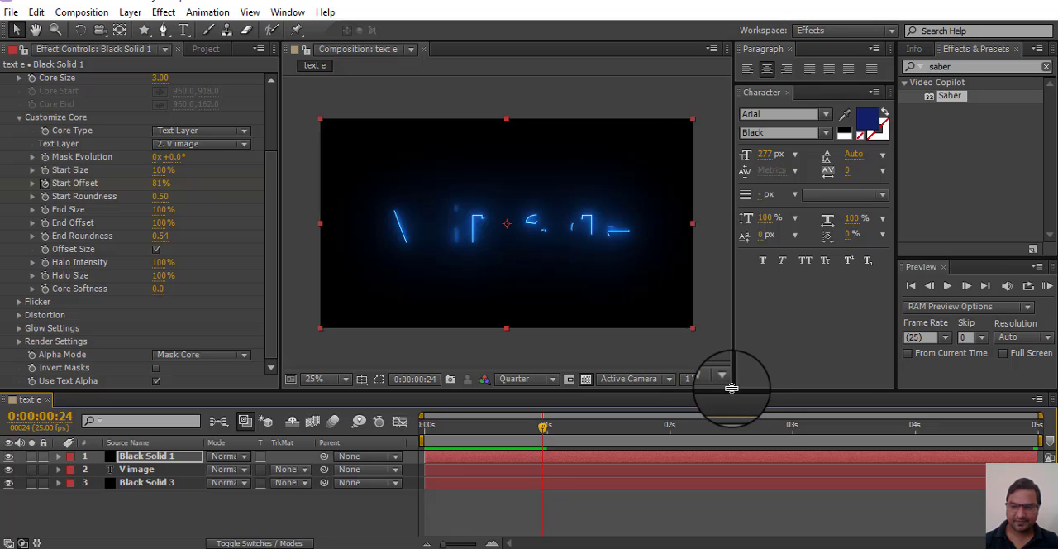
Step: Enlarge the composition viewer by widening it over the character settings and extending it down over the timeline
left_click_drag(732, 387, 872, 384)
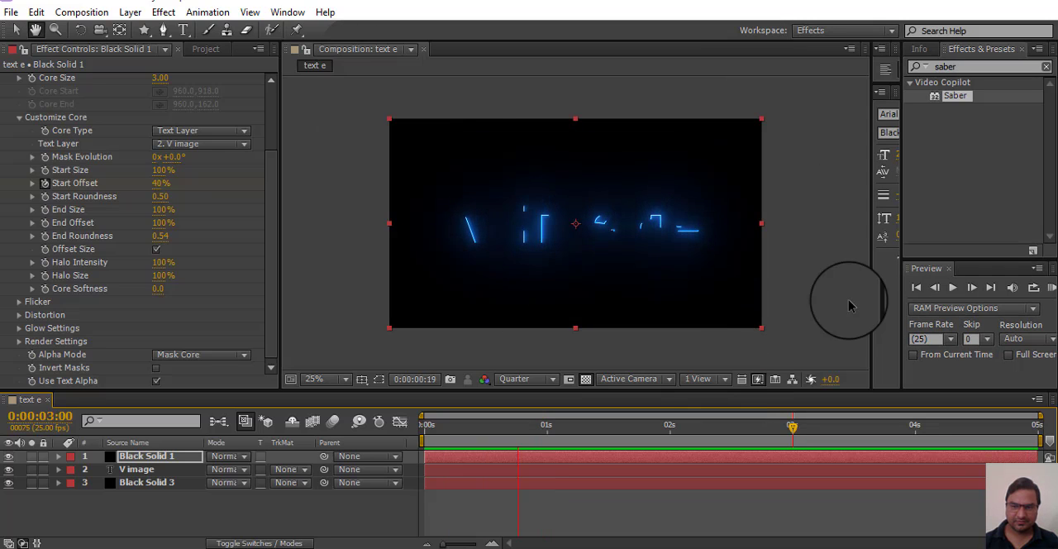
key("space")
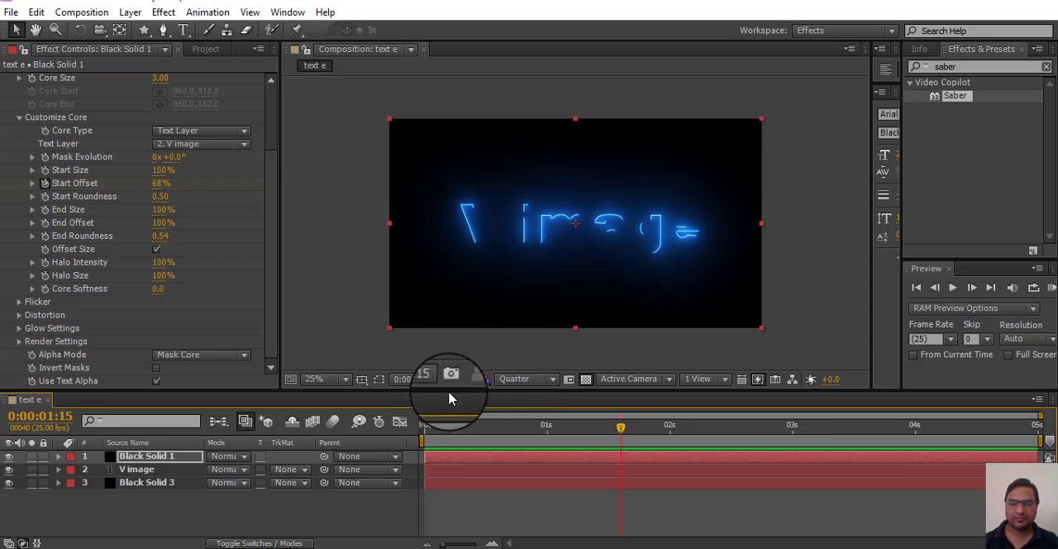
left_click_drag(473, 390, 529, 486)
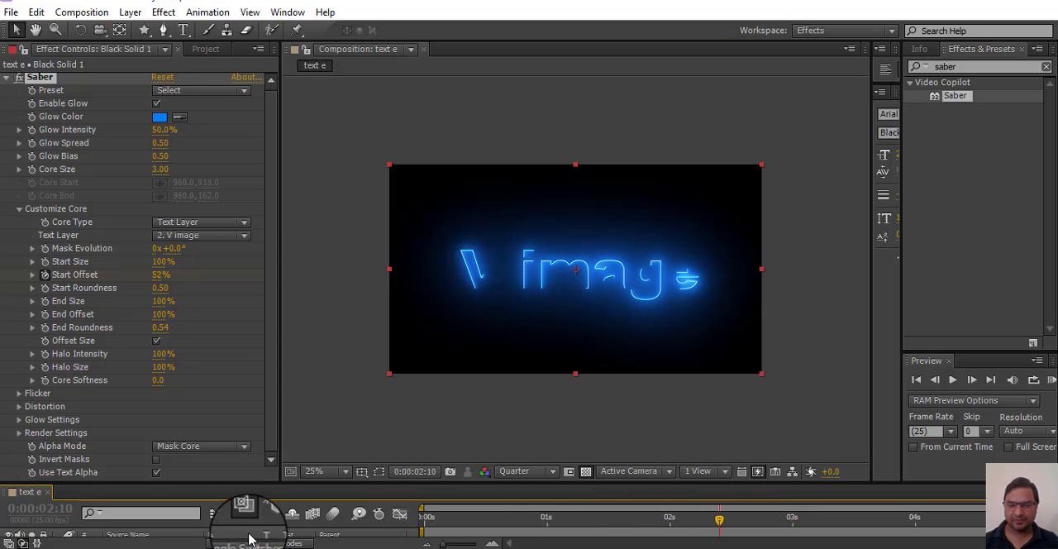
Step: Replay the text reveal from the beginning in the enlarged viewer and stop near 0:00:03:22
left_click(716, 505)
left_click_drag(716, 506, 359, 508)
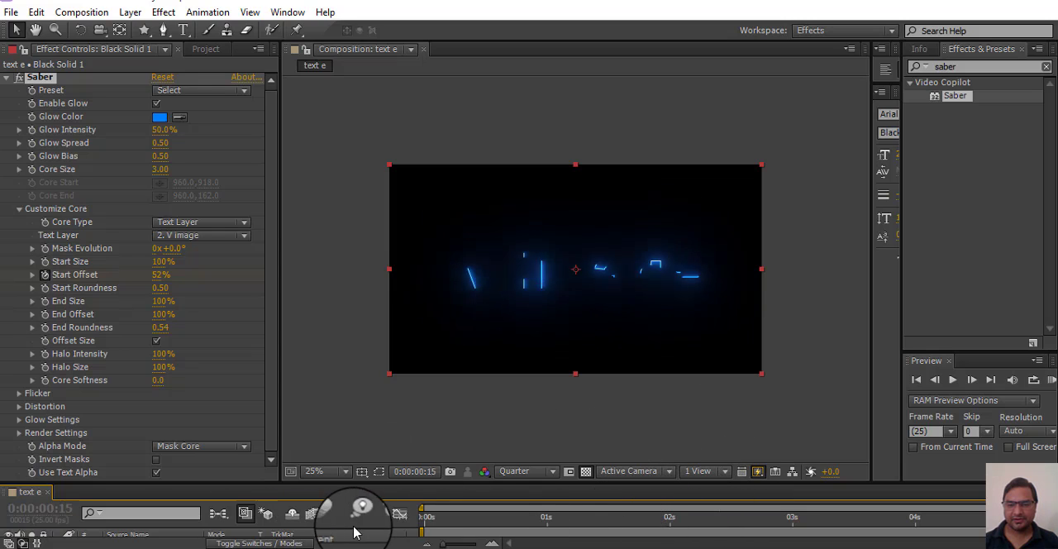
key("space")
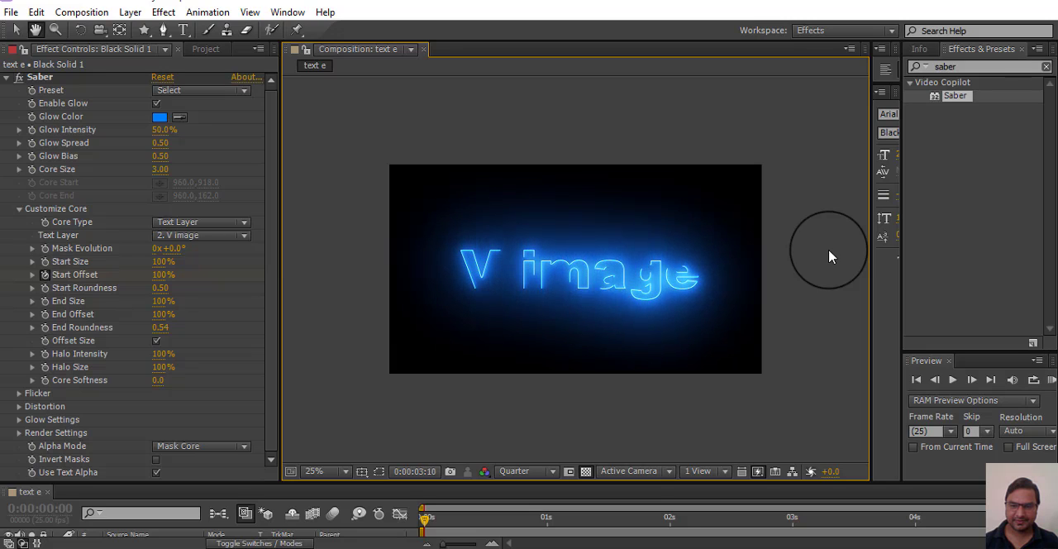
key("space")
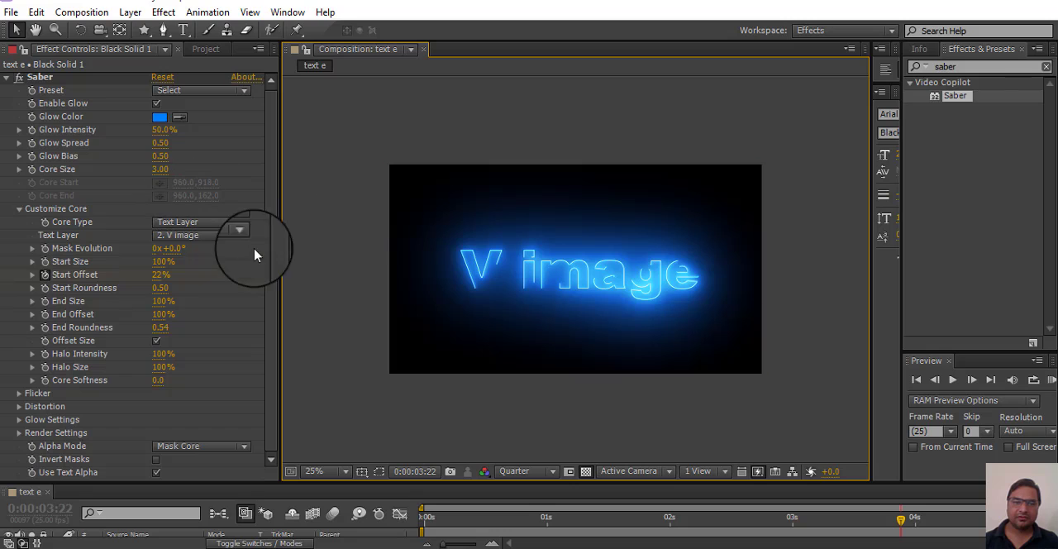
Step: Apply Saber's Core preset to the V image text and preview the fiery reveal
left_click_drag(275, 299, 263, 168)
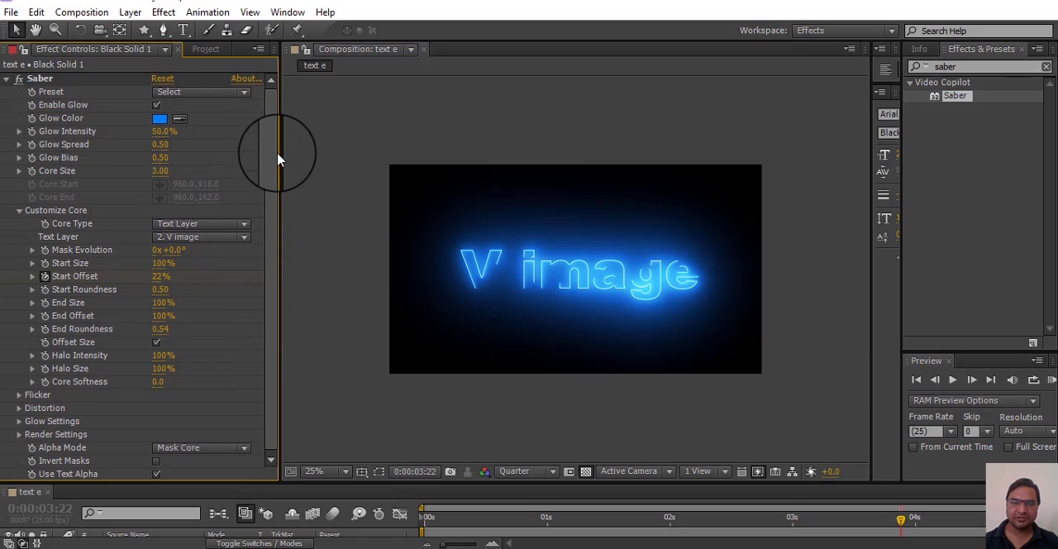
left_click(245, 92)
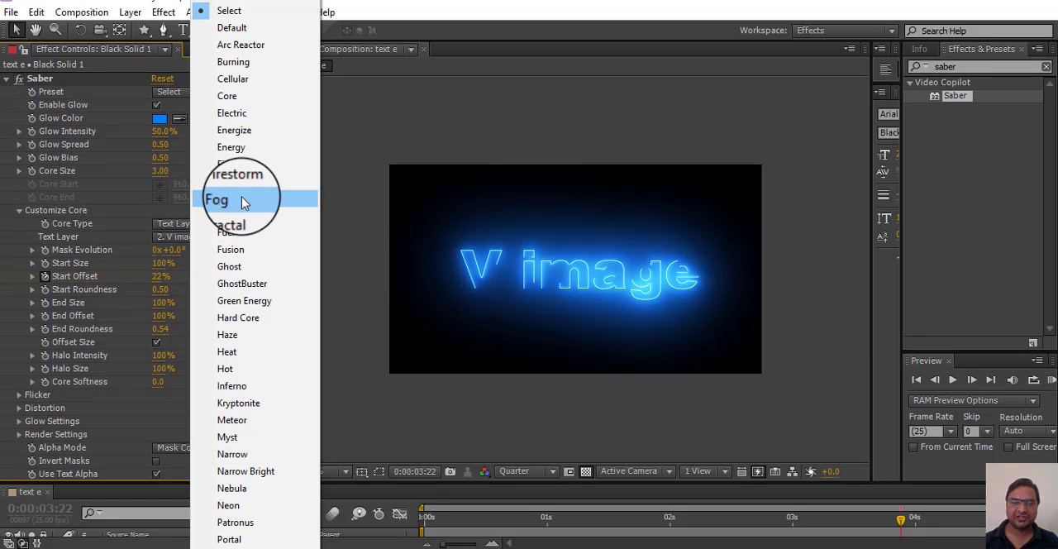
left_click(243, 203)
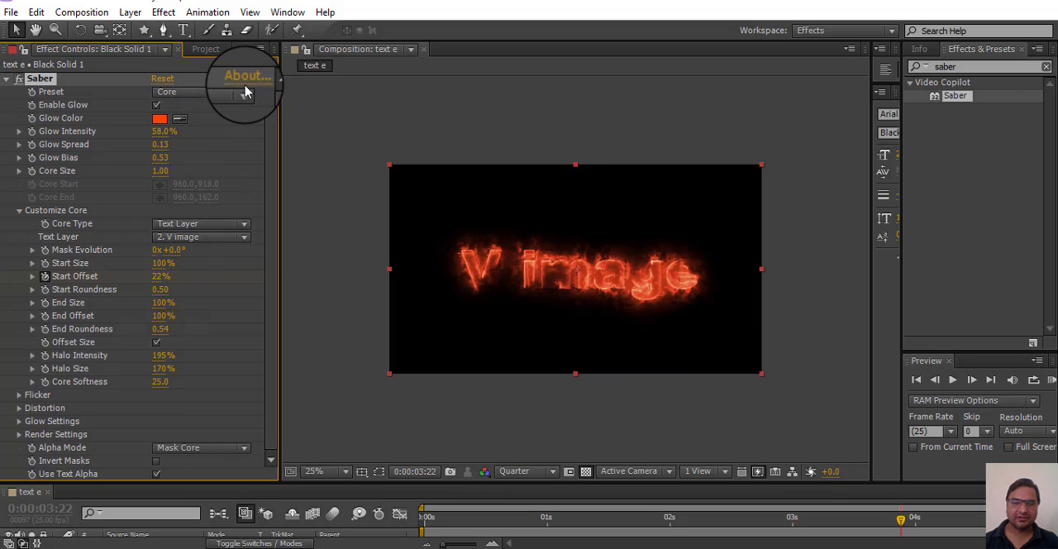
key("space")
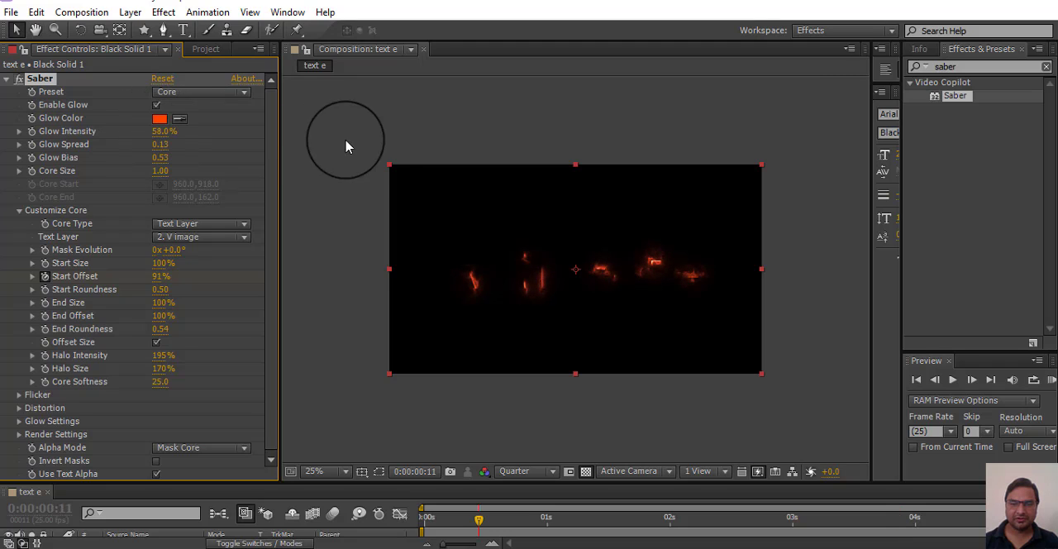
Step: Change Saber's Glow Color to a yellowish orange
left_click(160, 121)
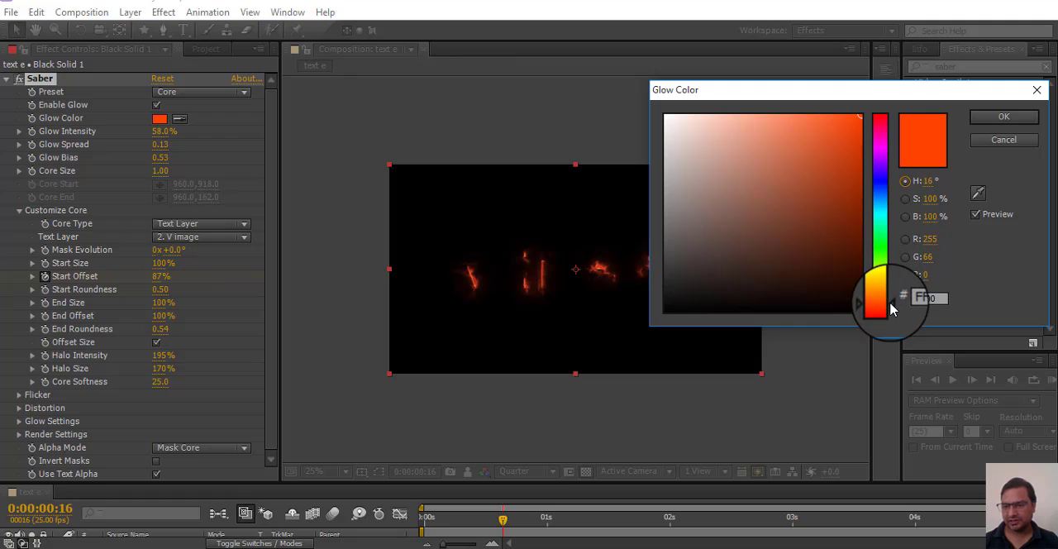
left_click(890, 314)
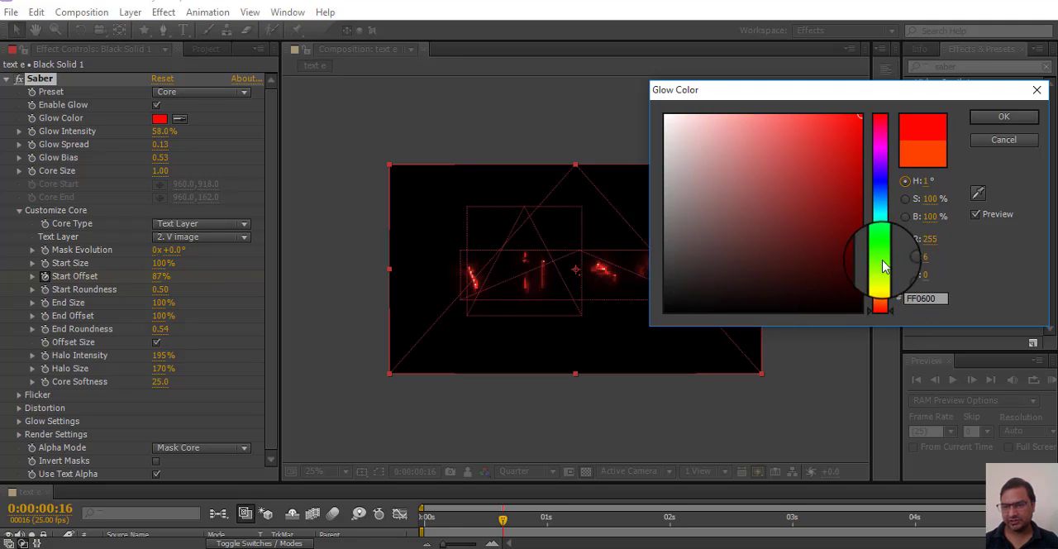
mouse_move(887, 282)
left_mouse_down()
mouse_move(888, 304)
mouse_move(885, 295)
left_mouse_up()
left_click(1003, 117)
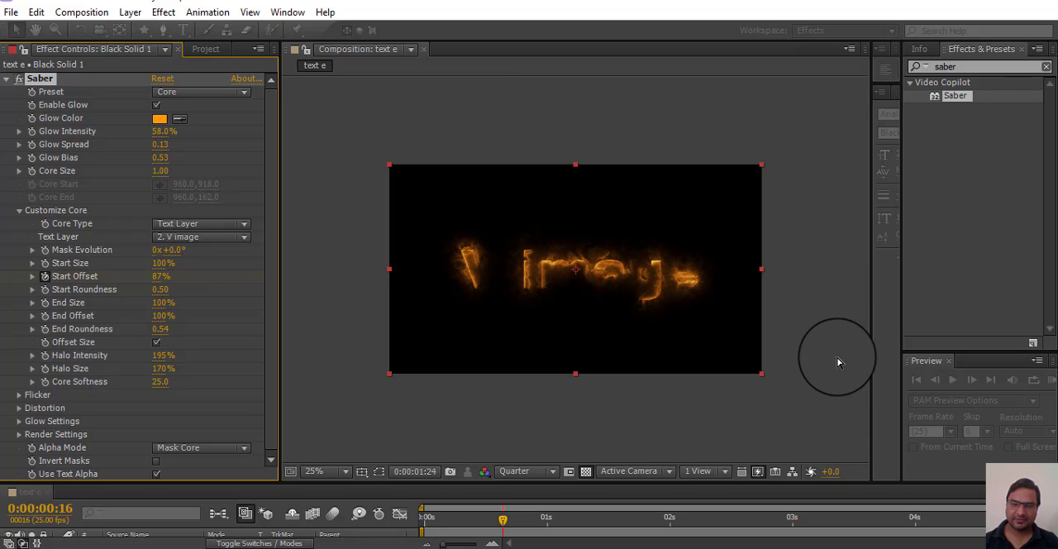
Step: Fit the composition to the viewer and preview the orange V image text animation
left_click(314, 471)
left_click(331, 212)
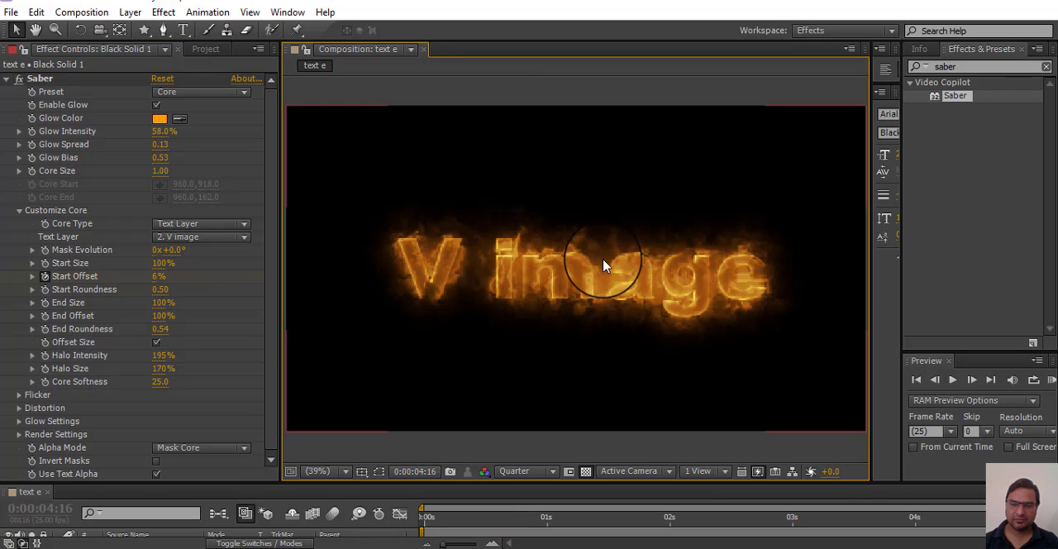
key("space")
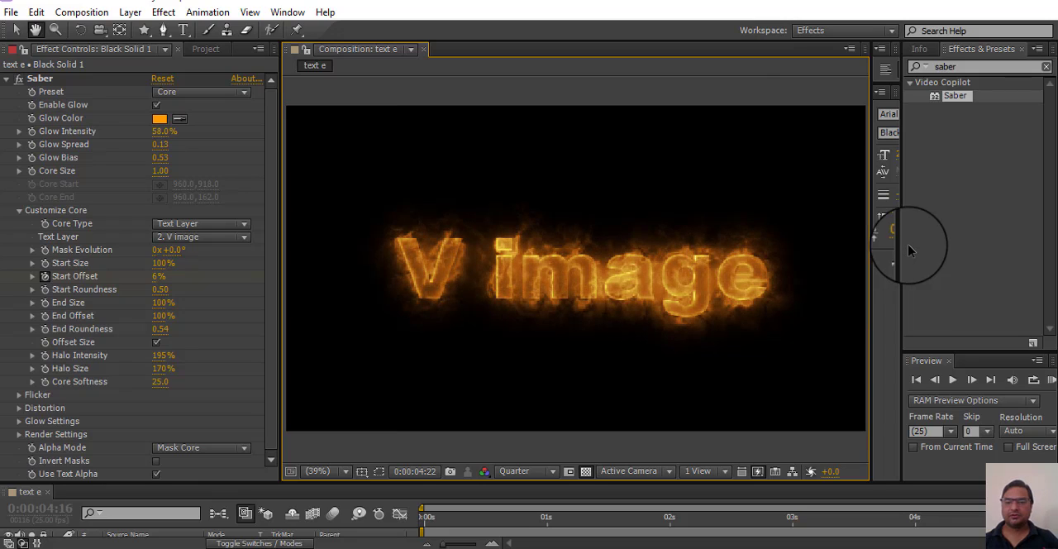